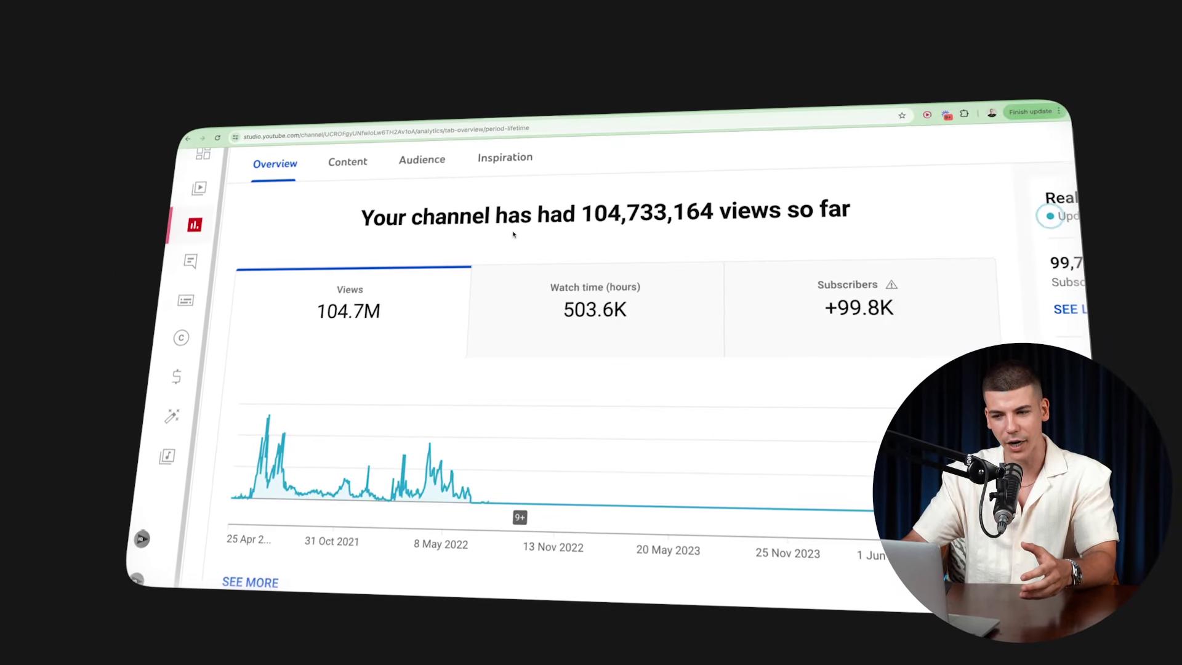
# Show subscriber growth on the overview charts of two channels
pyautogui.click(763, 301)
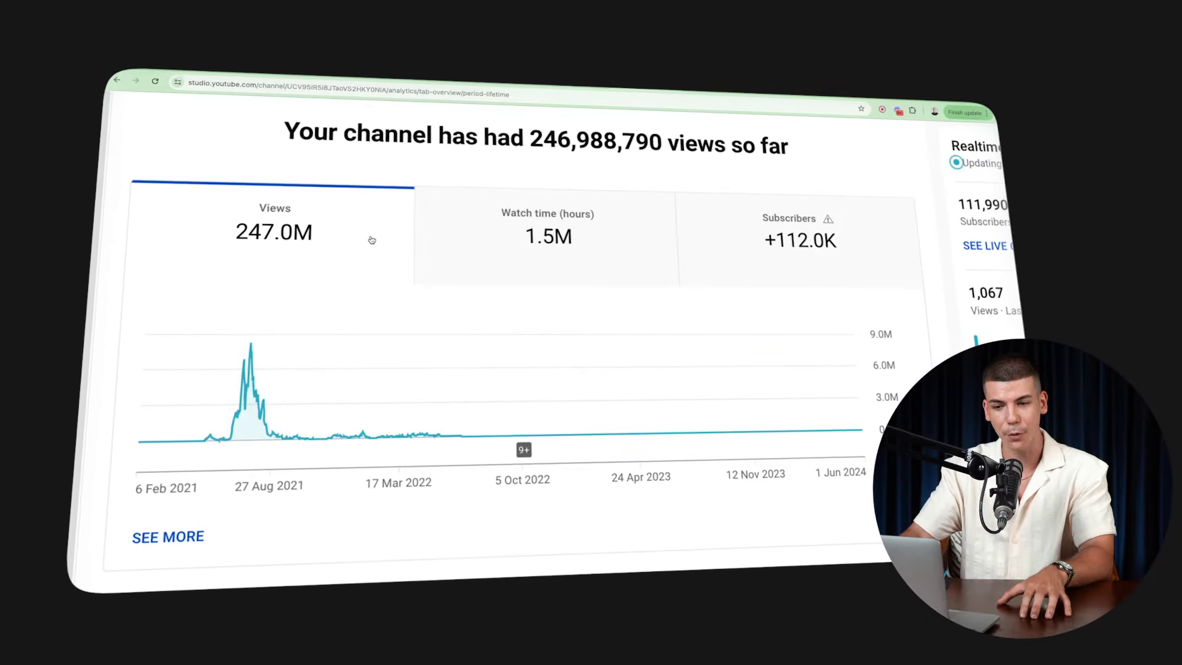
pyautogui.click(717, 248)
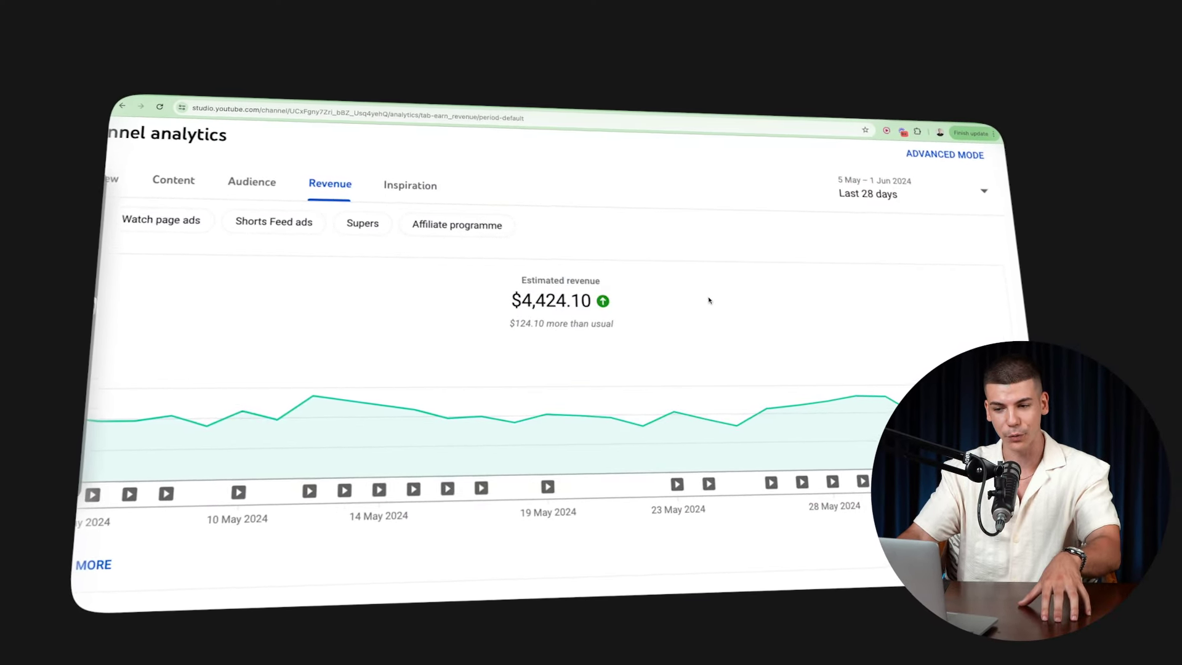
# Switch the revenue report period to Last 365 days, then to Lifetime
pyautogui.click(905, 188)
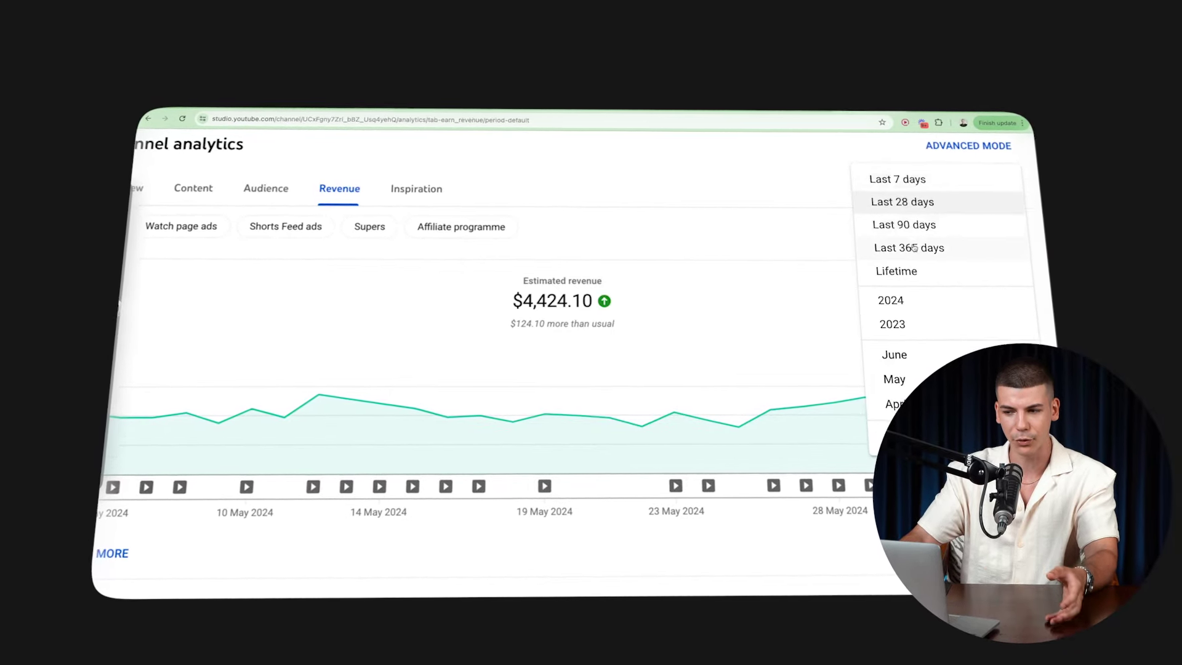
pyautogui.click(914, 248)
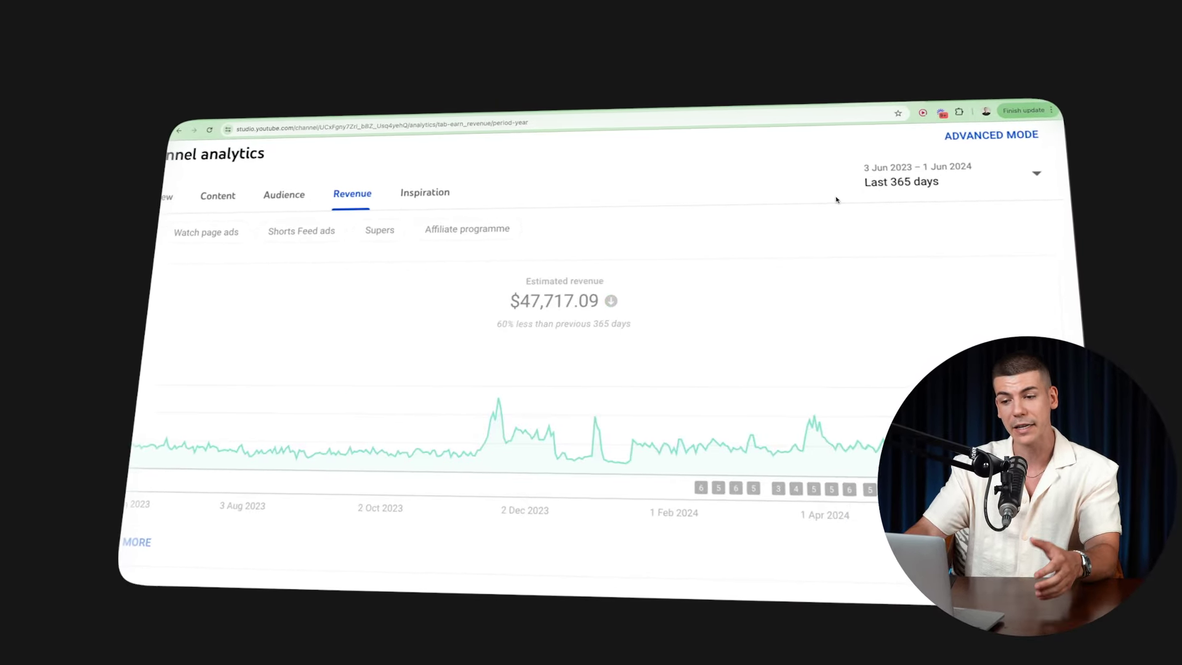
pyautogui.click(905, 181)
pyautogui.click(927, 265)
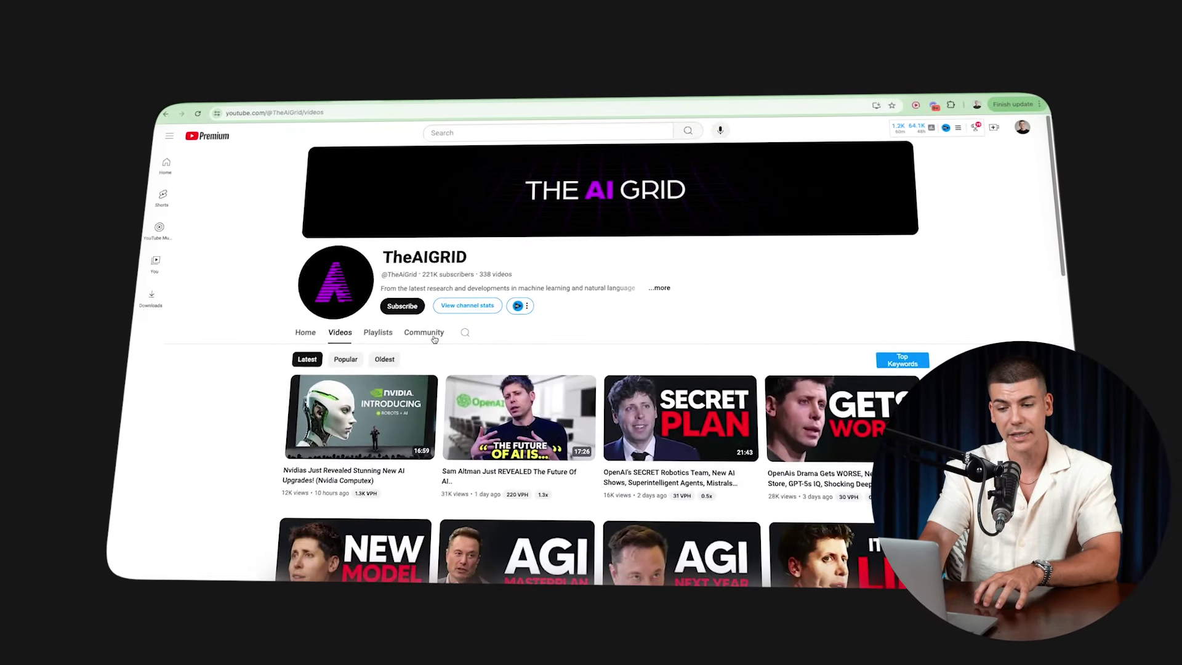
# Browse TheAIGRID's uploads and open the Elon Musk AGI MASTERPLAN video
pyautogui.scroll(-2, 283, 446)
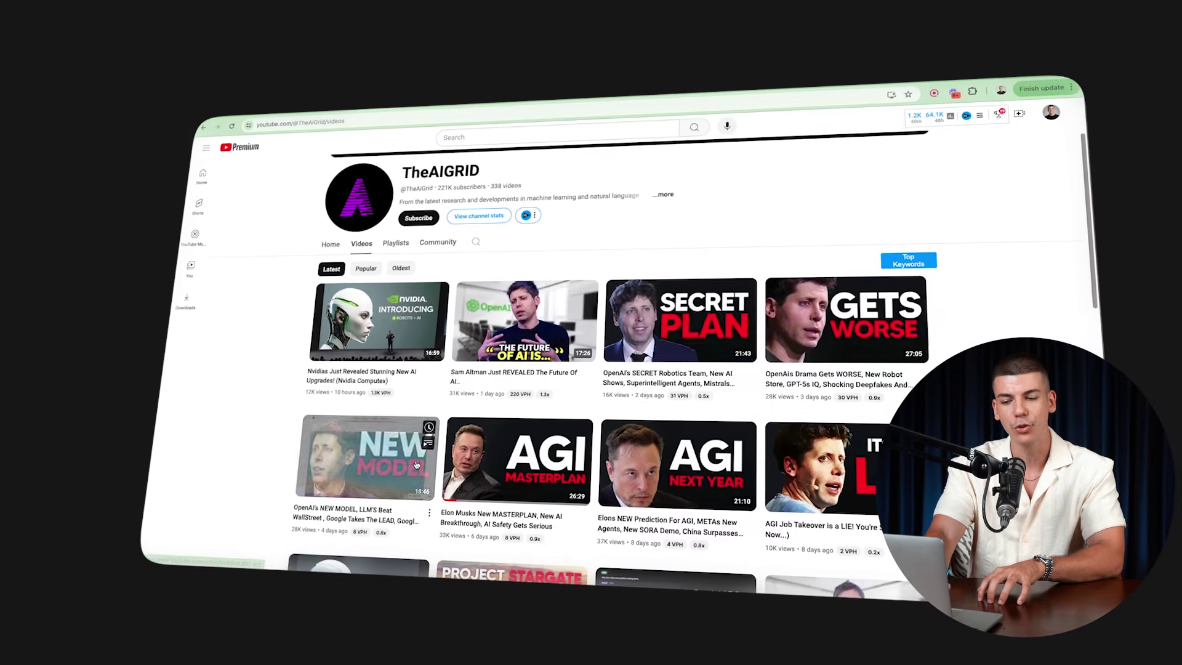
pyautogui.click(488, 423)
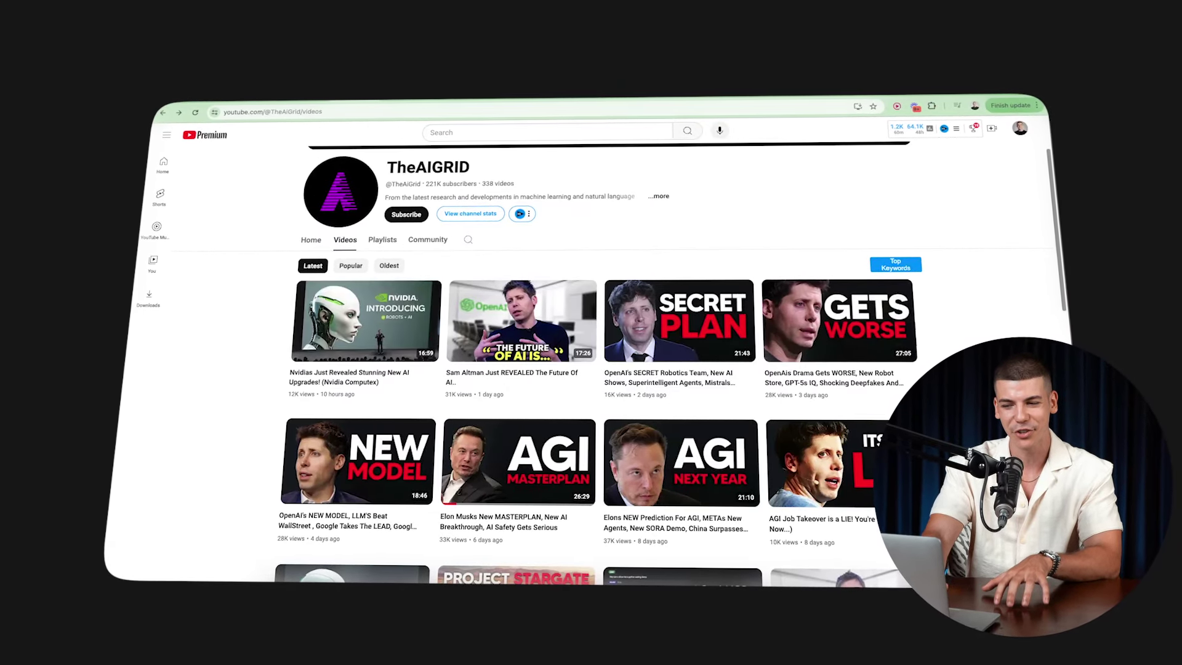
pyautogui.scroll(-6, 592, 370)
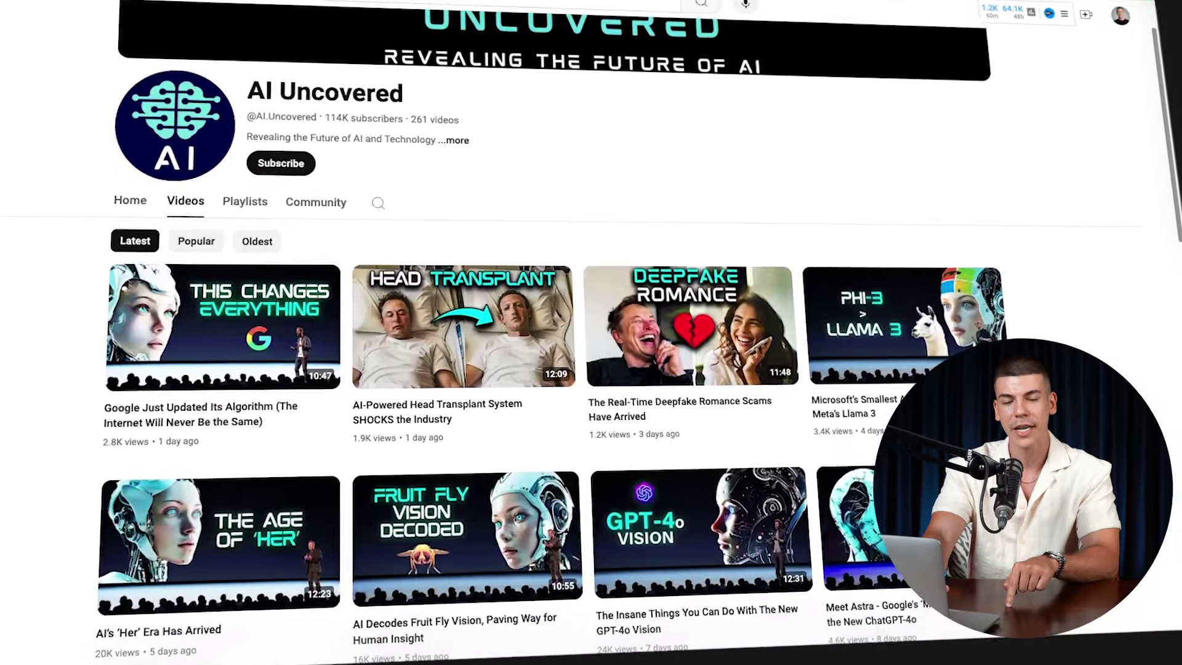
# Scroll through AI Uncovered's latest uploads on its Videos tab
pyautogui.scroll(-3, 591, 333)
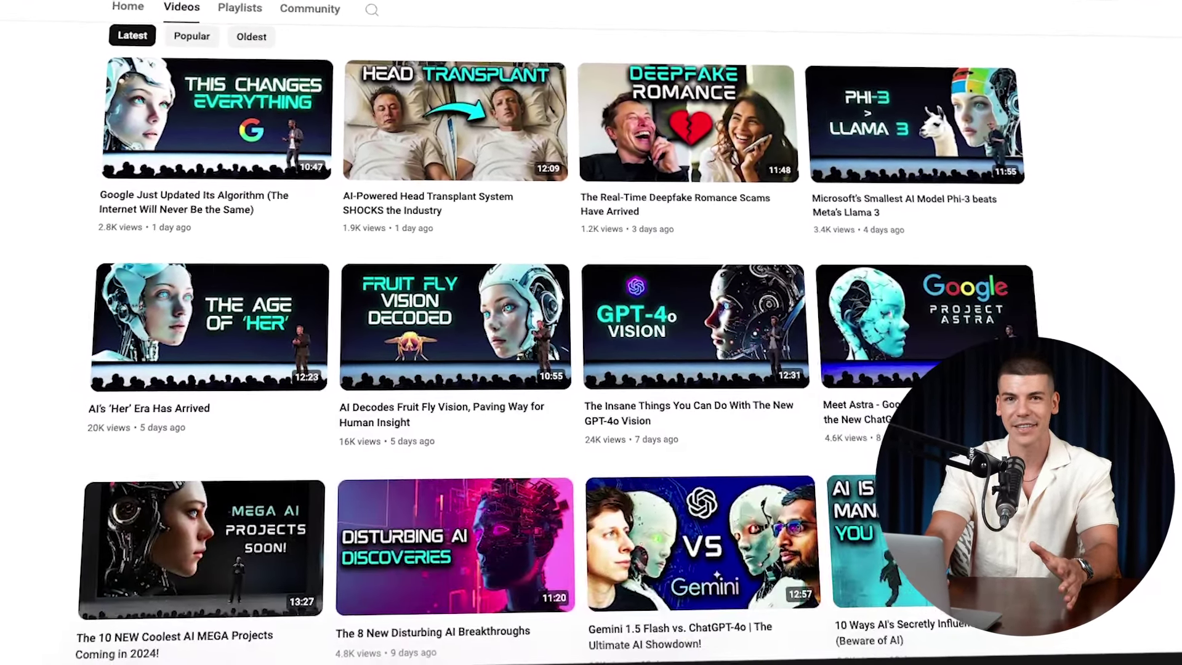
pyautogui.scroll(-4, 591, 332)
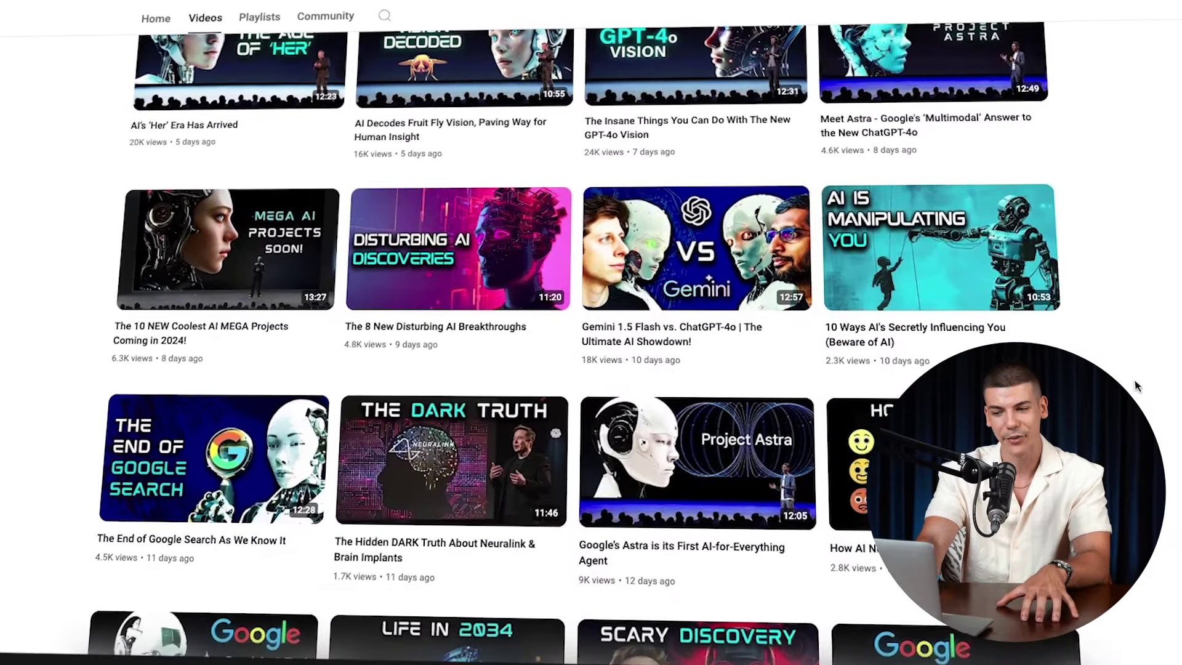
pyautogui.scroll(5, 1136, 386)
pyautogui.moveTo(949, 340)
pyautogui.scroll(2, 711, 280)
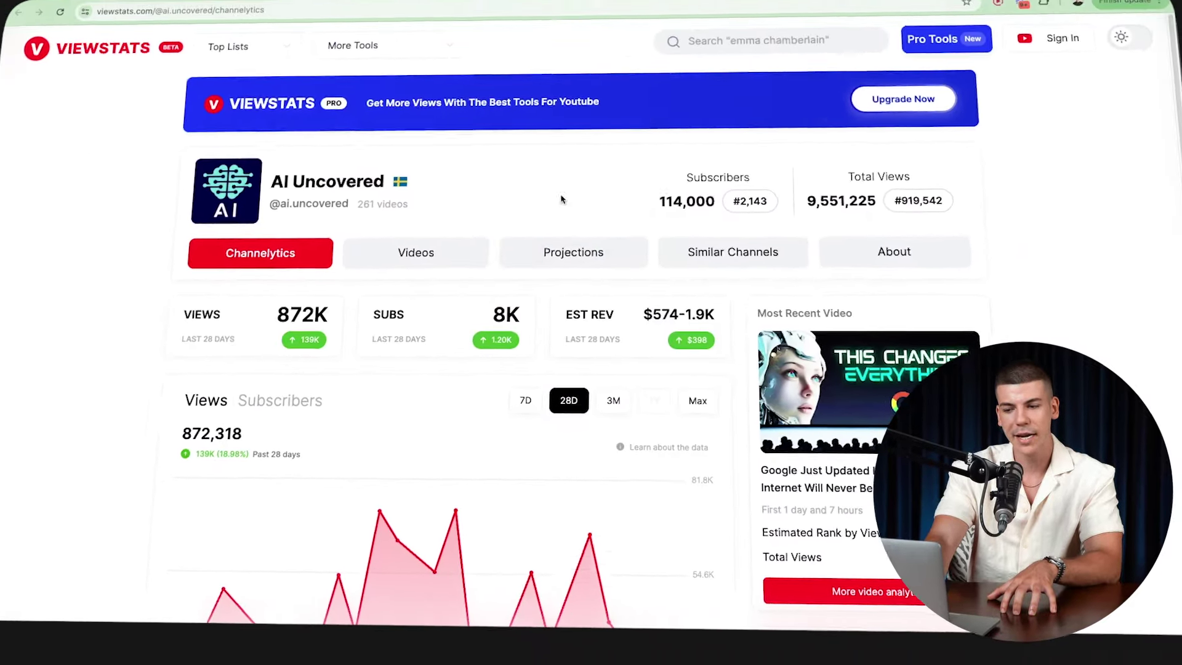
pyautogui.moveTo(680, 316)
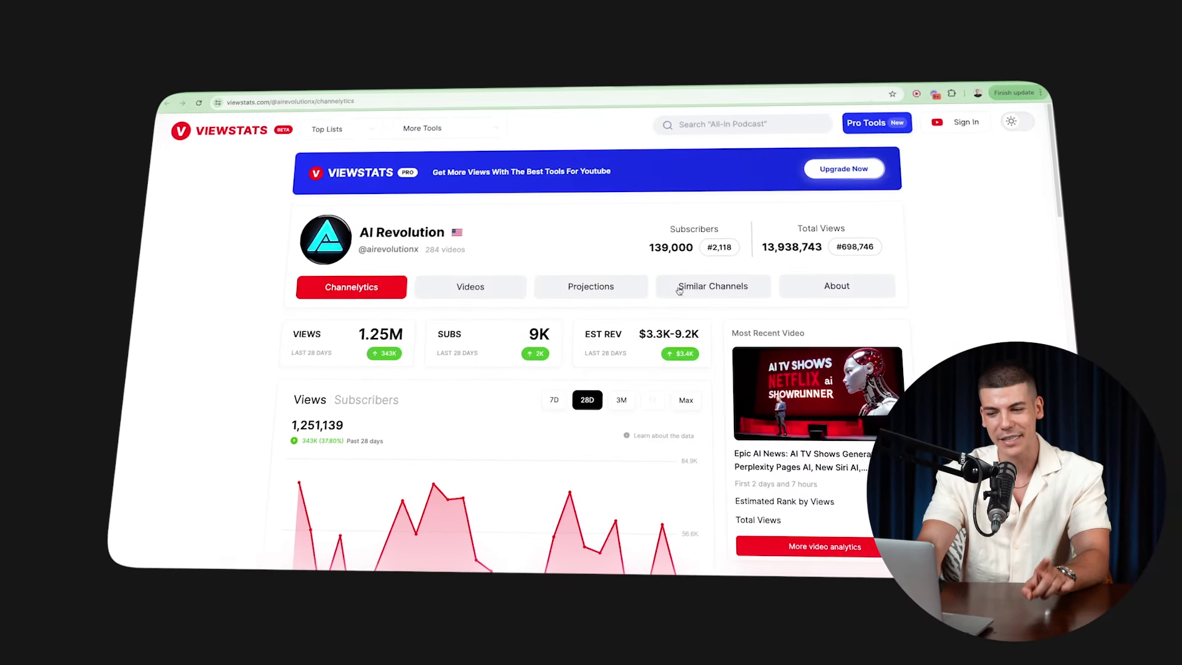
# Review AI Revolution's Channelytics cards: 139,000 subscribers, 1.25M views, $3.3K-9.2K revenue
pyautogui.scroll(5, 672, 300)
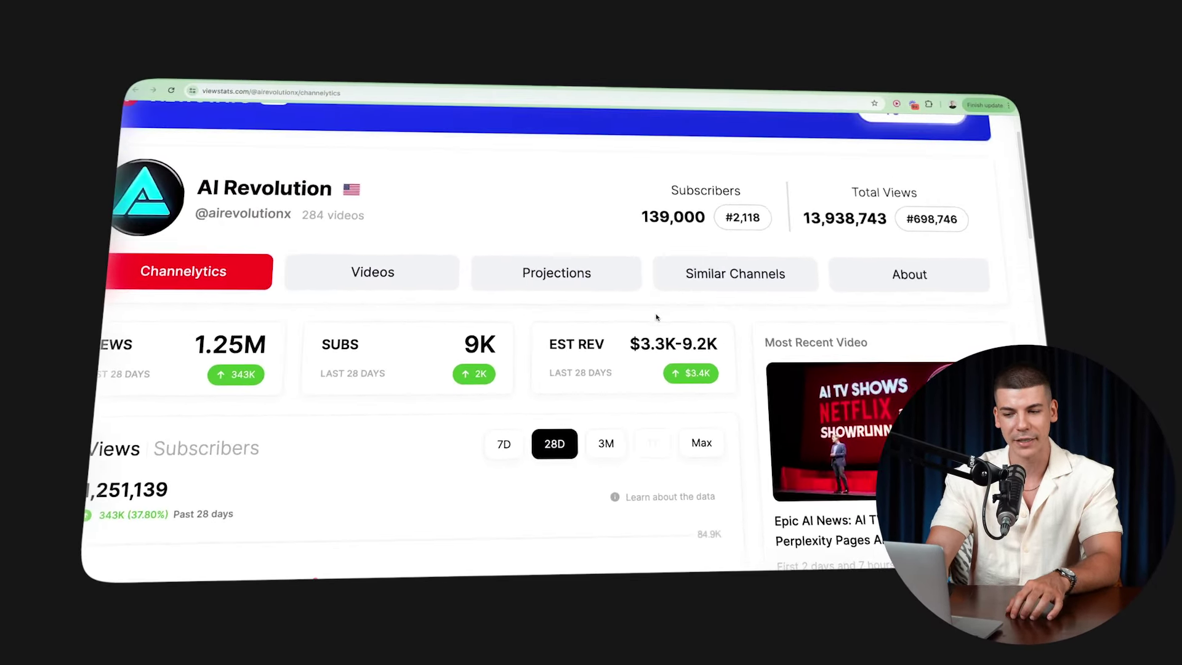
pyautogui.scroll(-5, 657, 317)
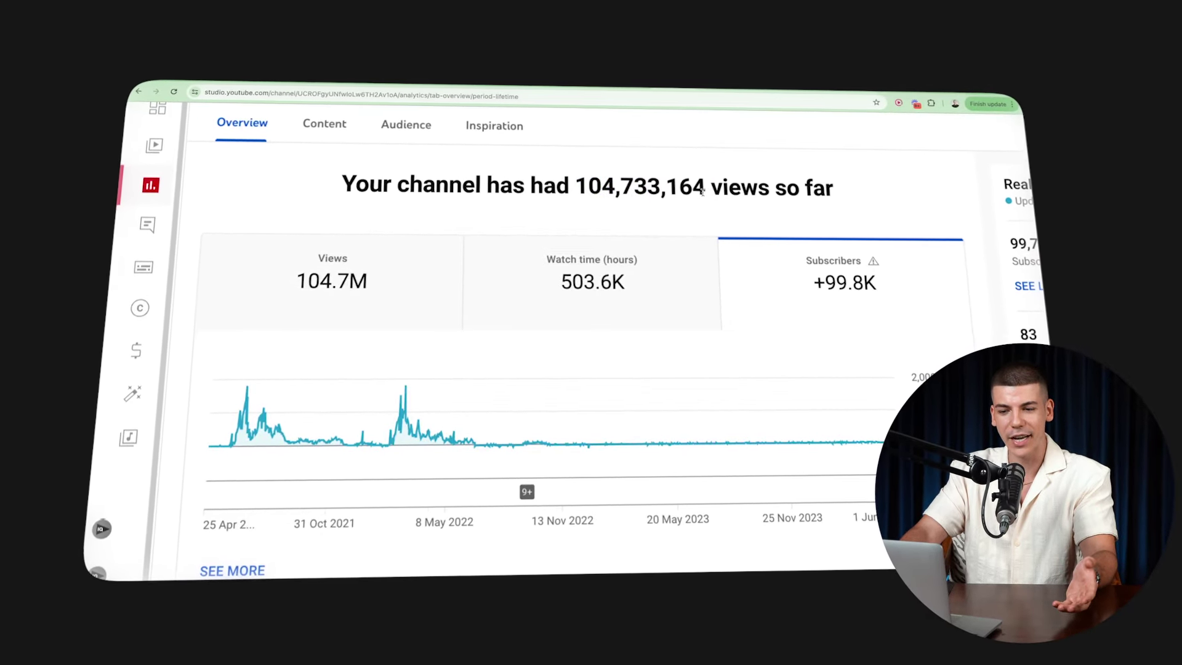
# Show lifetime views on the overview chart and set the revenue period to Lifetime
pyautogui.moveTo(402, 390)
pyautogui.click(400, 310)
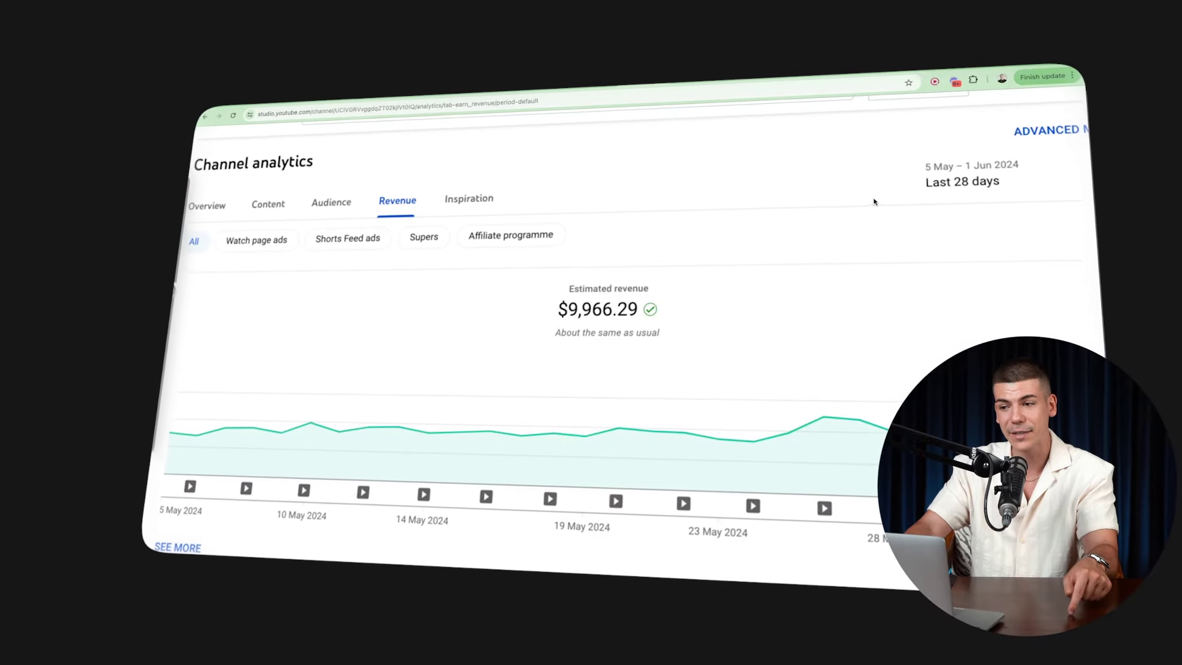
pyautogui.click(961, 178)
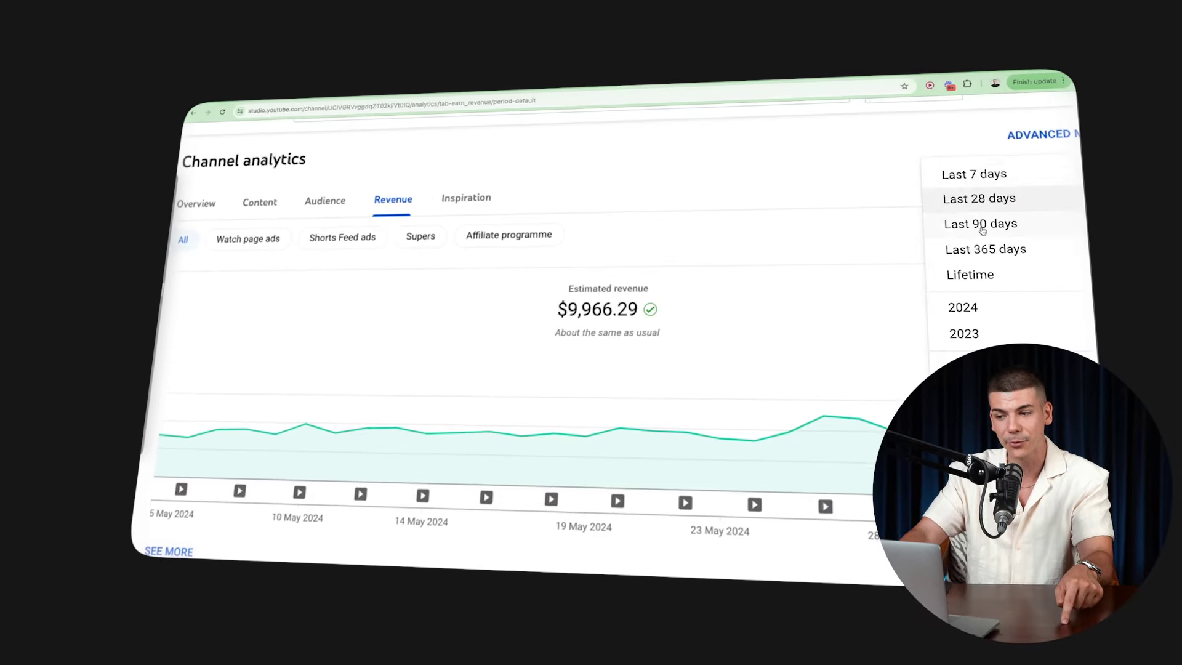
pyautogui.click(960, 274)
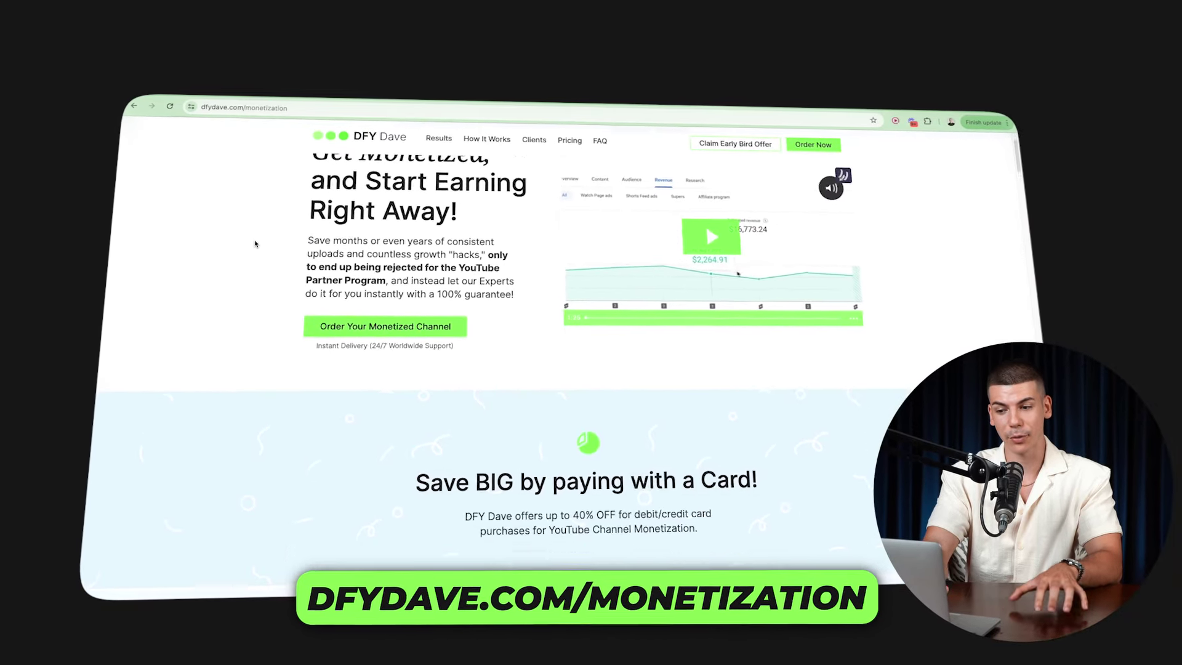
# Scroll DFY Dave's monetization page down to the monetization results section
pyautogui.scroll(-12, 256, 244)
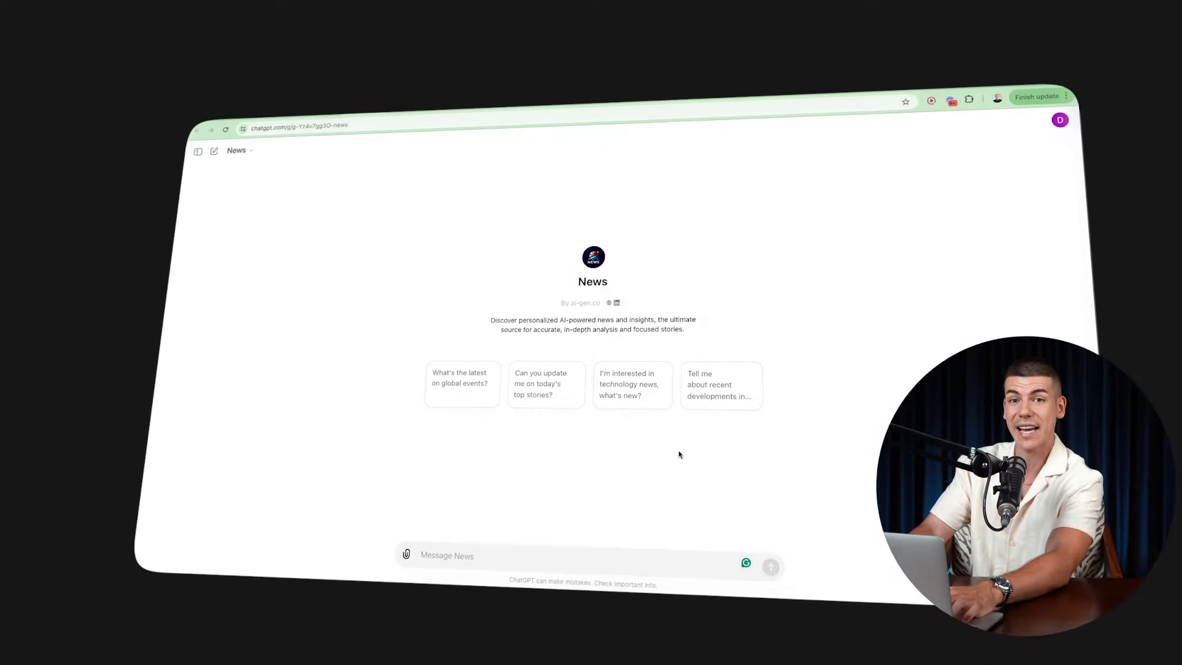
# Paste the prepared AI-news channel prompt into the News GPT message box
pyautogui.write('Some of my most popular videos include the following:  \'Googles GEMINI Just SHOCKED The ENTIRE INDUSTRY! \' \'OpenAI\'s NEW "AGI Robot" STUNS The ENITRE INDUSTRY\' \'ADOBE\'S NEW Insane FIREFLY SHOCKS The Entire Industry! \'  What are the latest news and similar discoveries in the AI industry that I could talk about to attract as many viewers?')
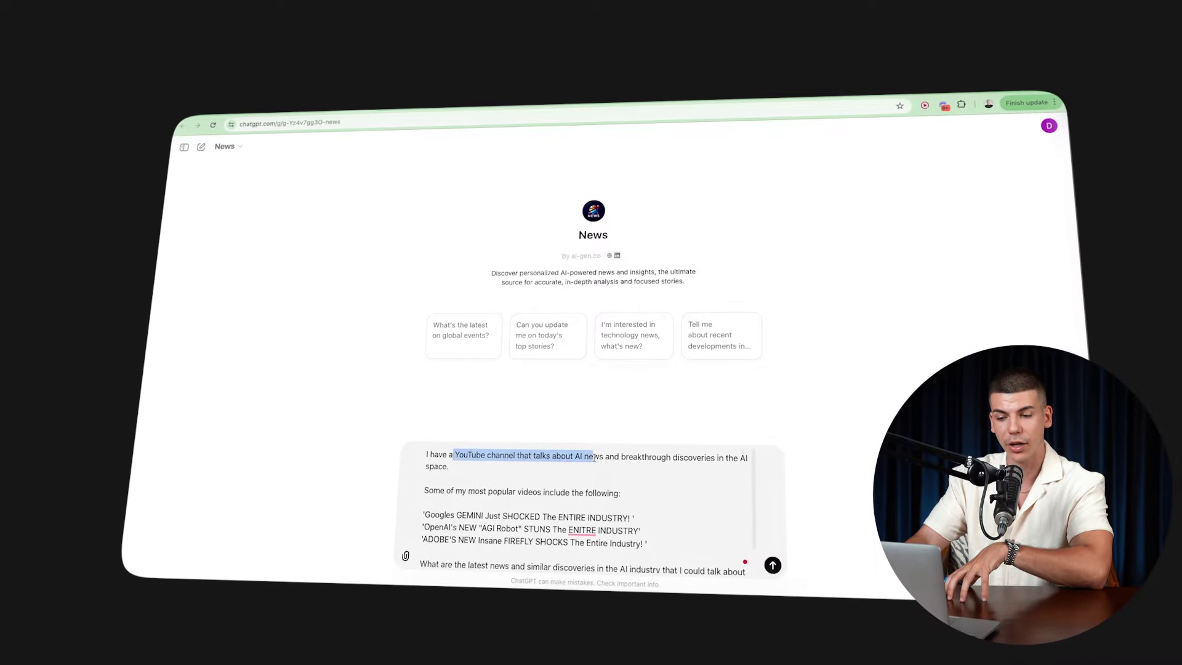
pyautogui.click(595, 456)
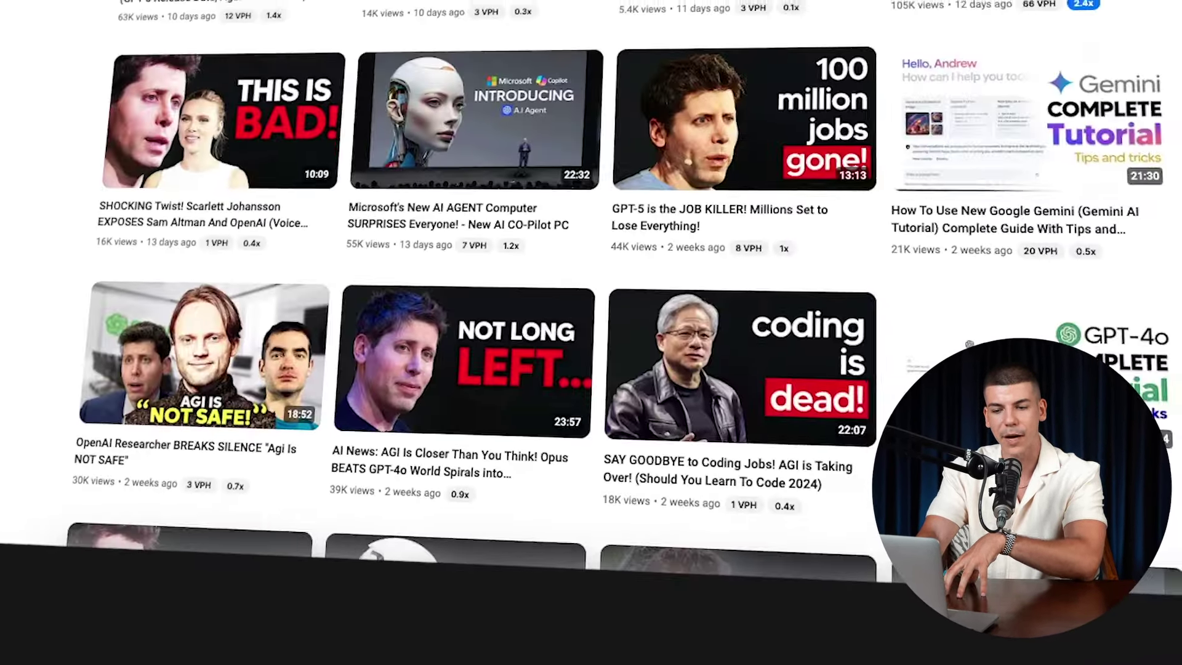
# Sort TheAIGRID's videos by Popular to see its most-viewed uploads
pyautogui.scroll(5, 325, 351)
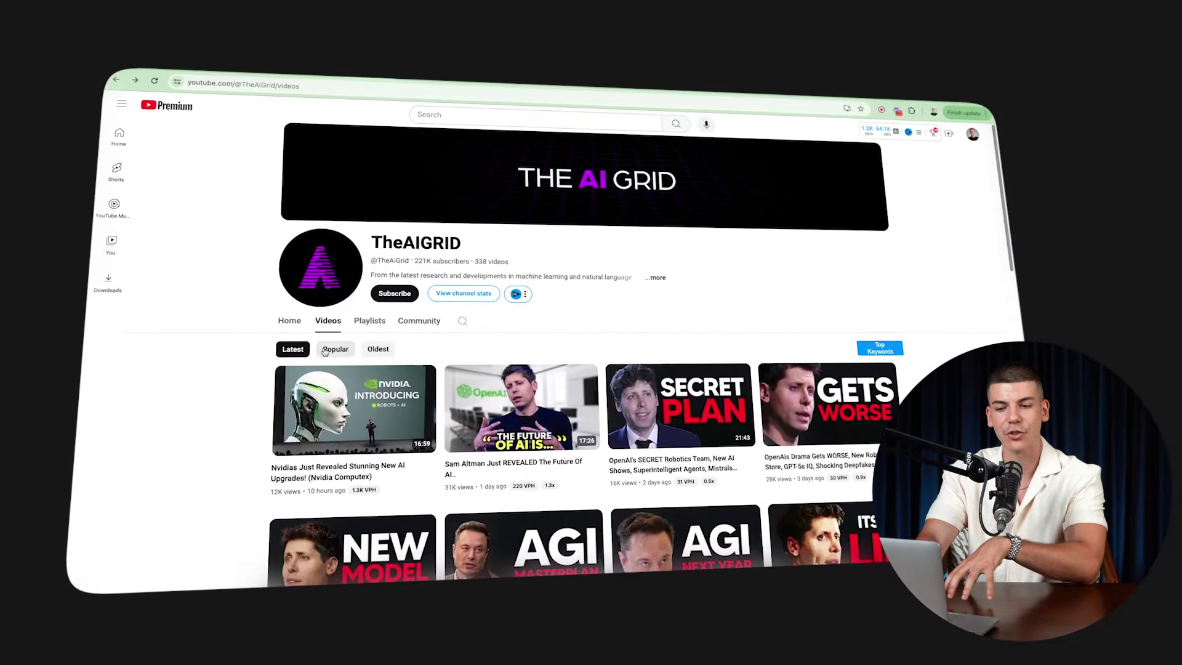
pyautogui.click(325, 350)
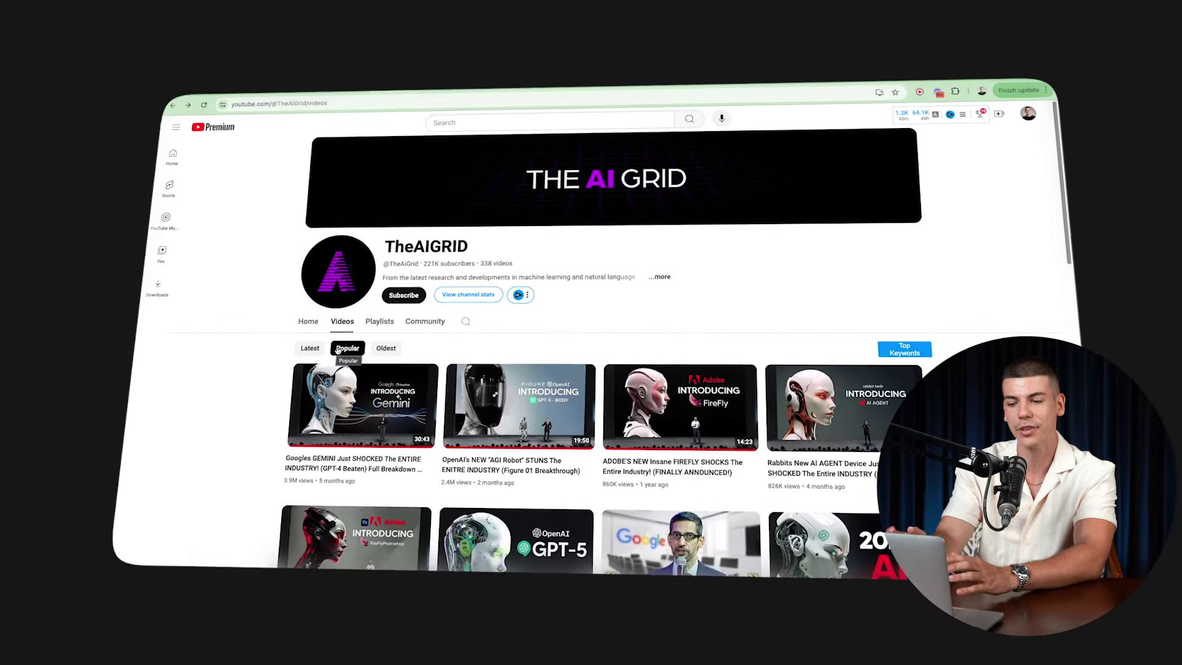
pyautogui.moveTo(652, 463)
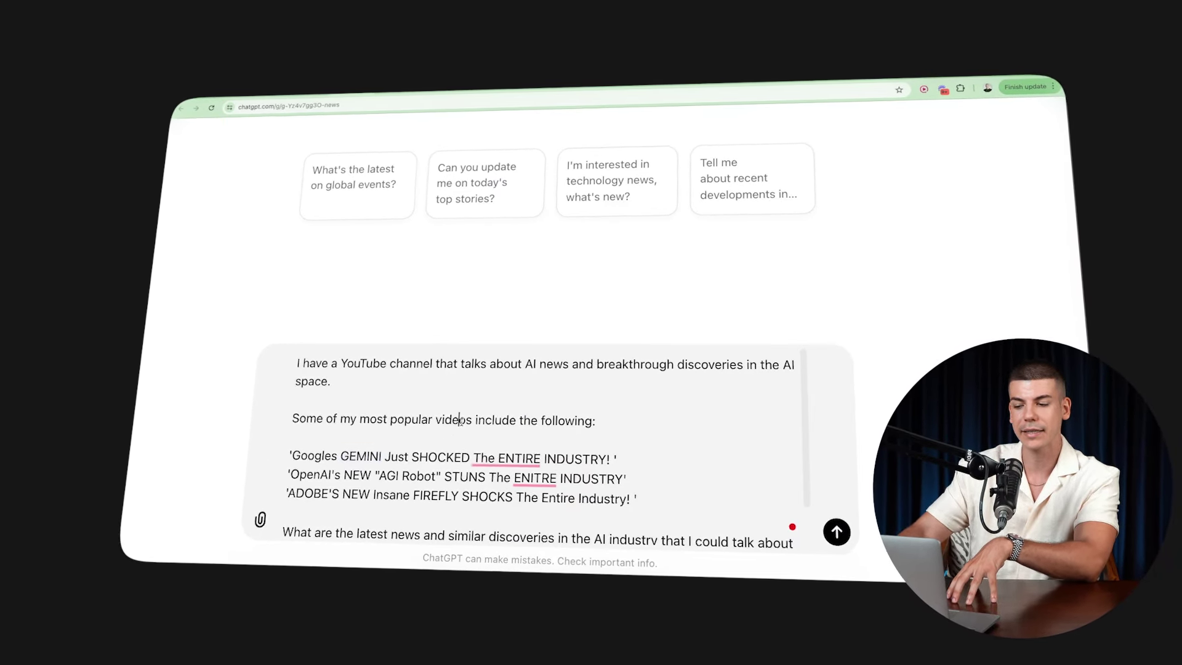
# Send the AI-news prompt and review the News GPT's list of recent AI developments
pyautogui.press('Return')
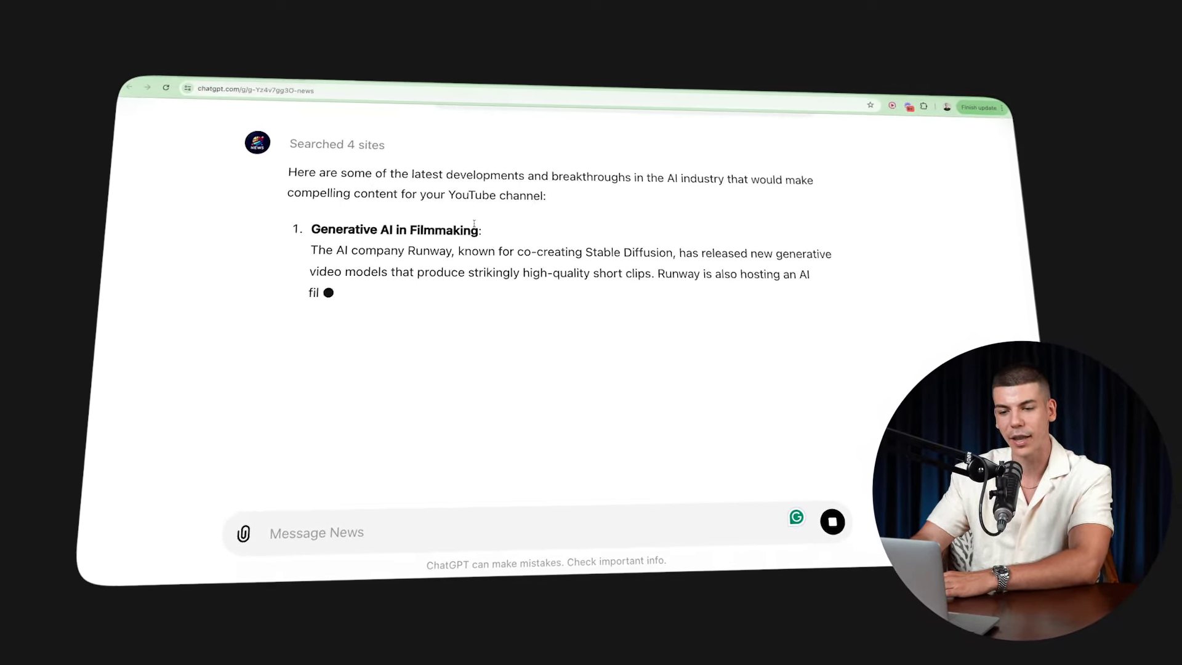
pyautogui.moveTo(366, 240); pyautogui.dragTo(425, 255)
pyautogui.scroll(1, 425, 255)
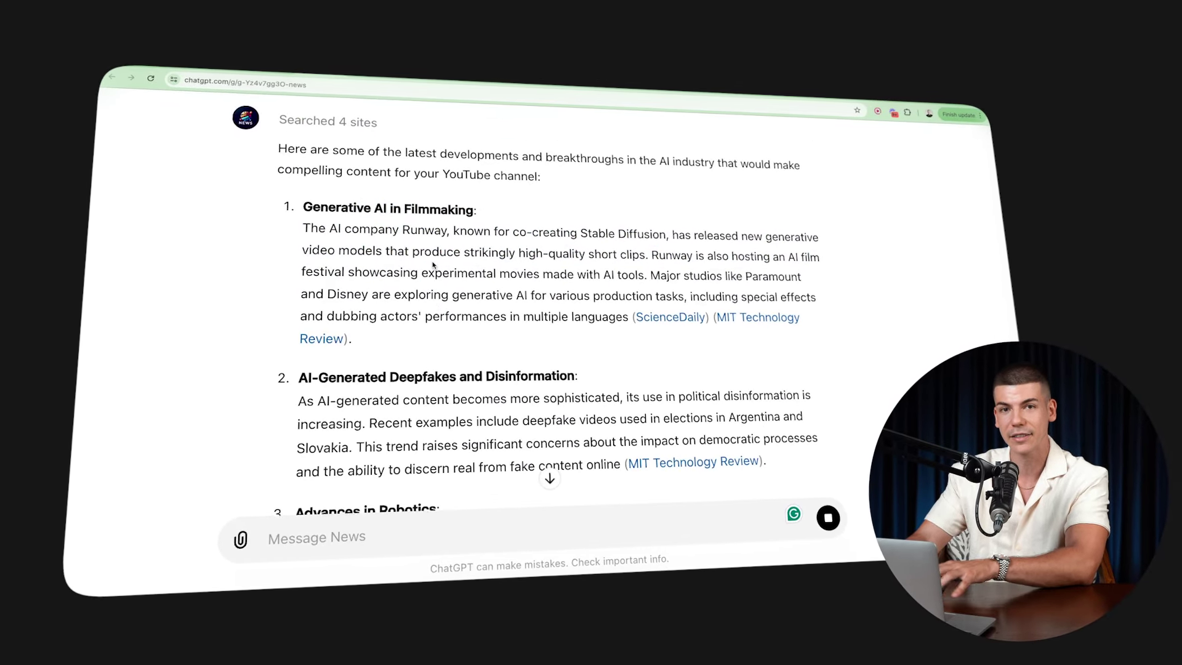
pyautogui.scroll(1, 435, 264)
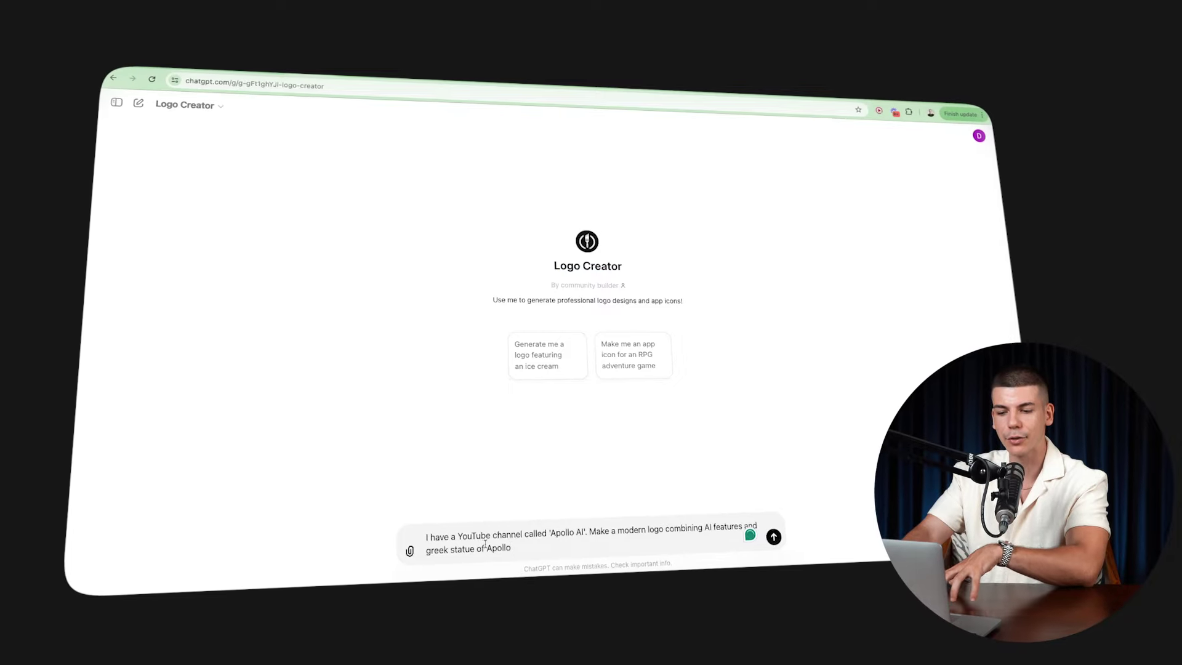
# Send the Apollo AI logo request and answer the first question with C) Serious
pyautogui.moveTo(549, 533); pyautogui.dragTo(586, 532)
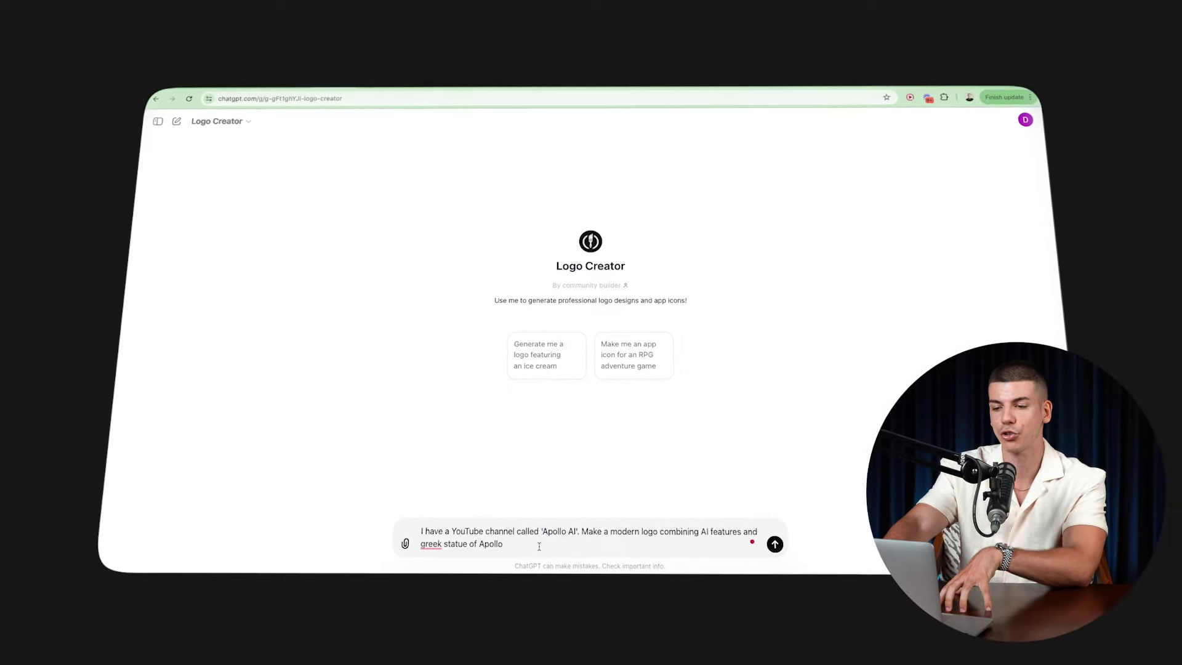
pyautogui.press('Return')
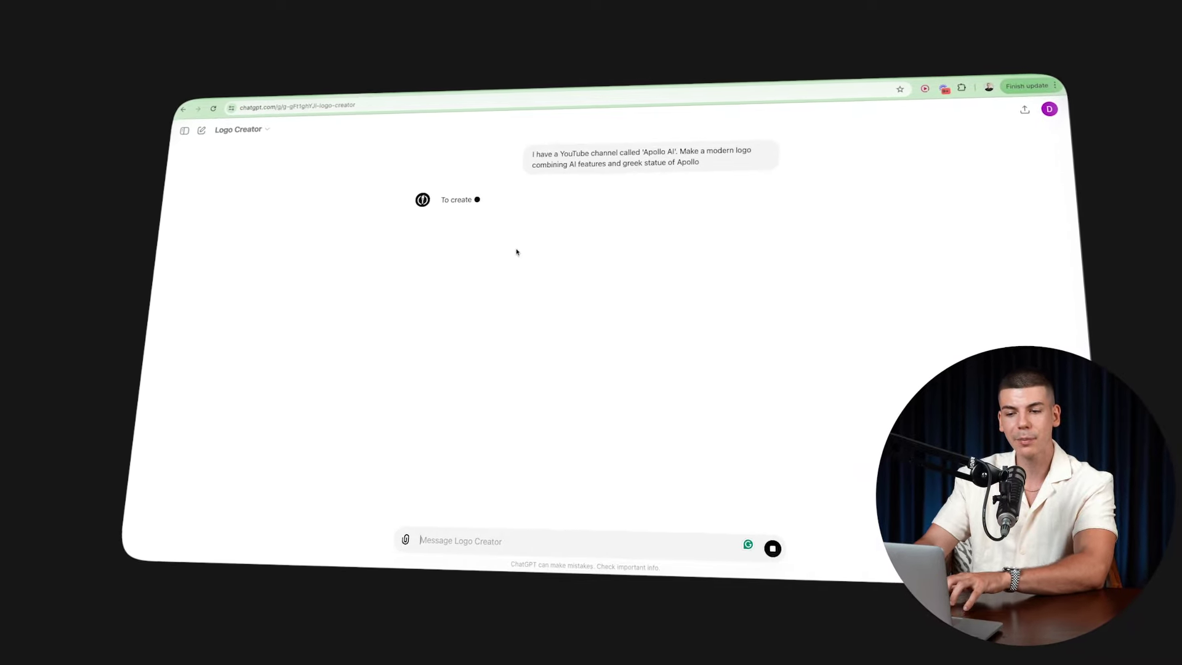
pyautogui.doubleClick(465, 275)
pyautogui.moveTo(474, 304); pyautogui.dragTo(438, 306)
pyautogui.moveTo(357, 320); pyautogui.dragTo(357, 319)
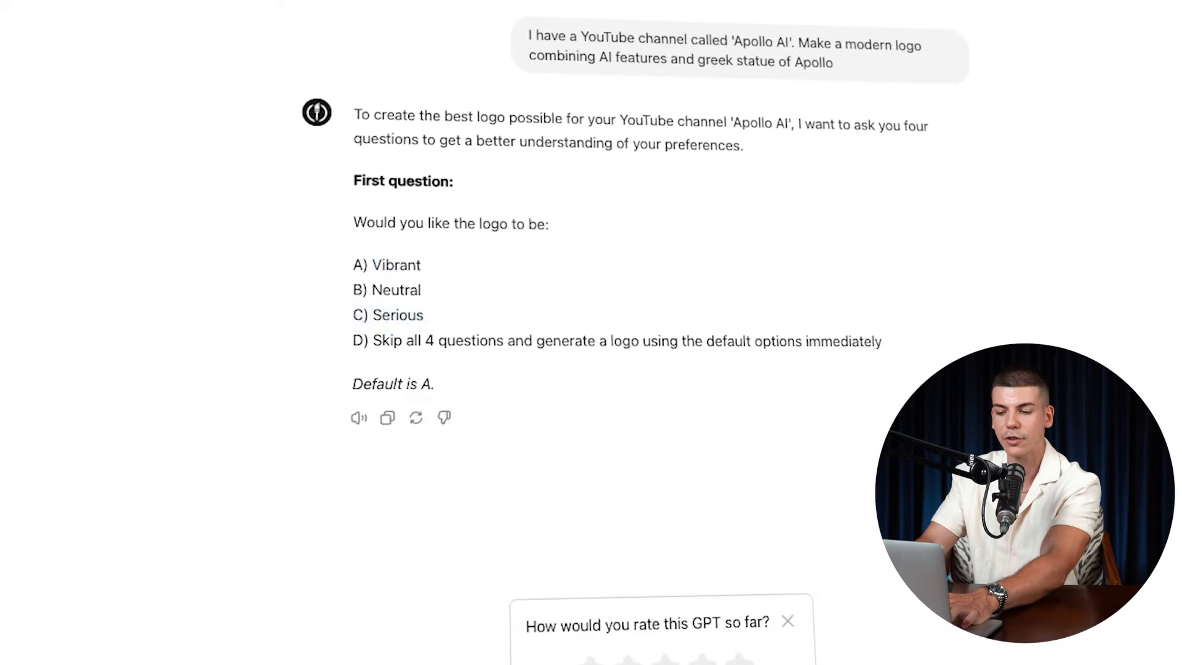
pyautogui.press('Return')
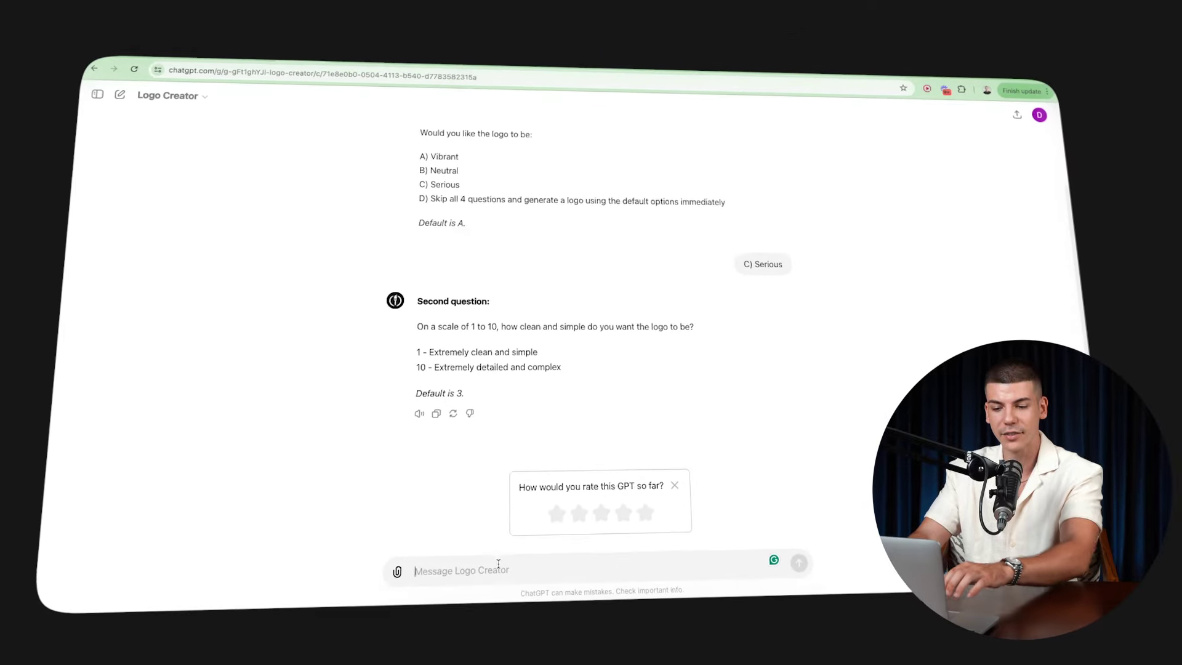
# Reply 1 for simplicity, A) Black and White, and a single logo design; dismiss the rating popup
pyautogui.write('1')
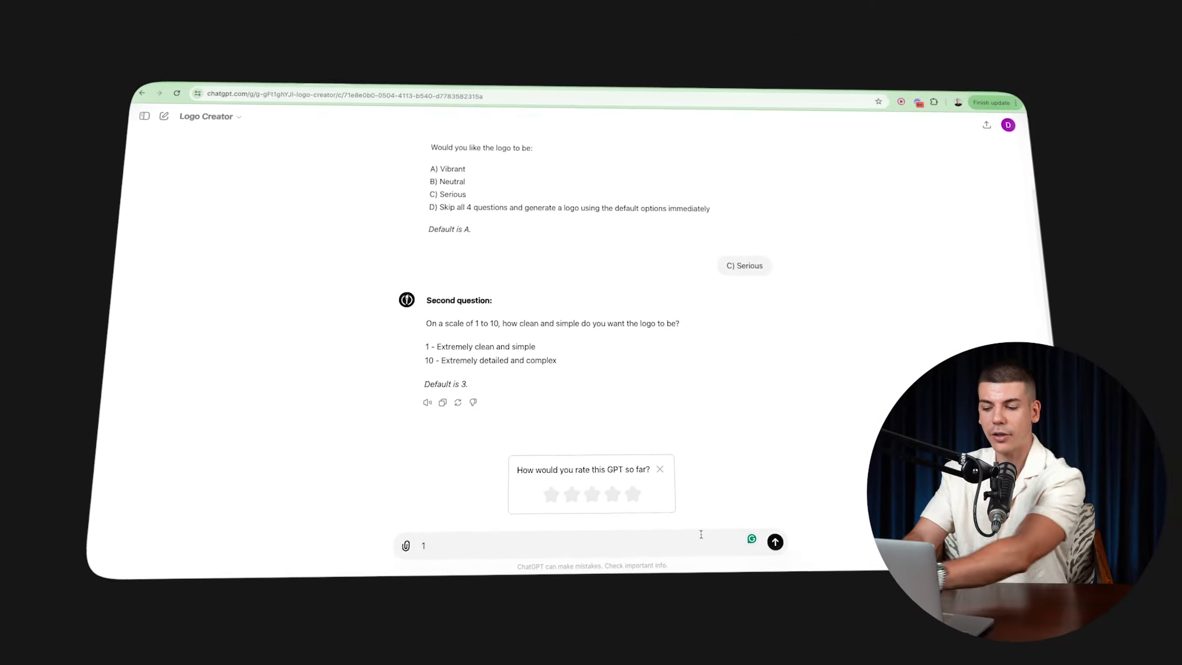
pyautogui.press('Return')
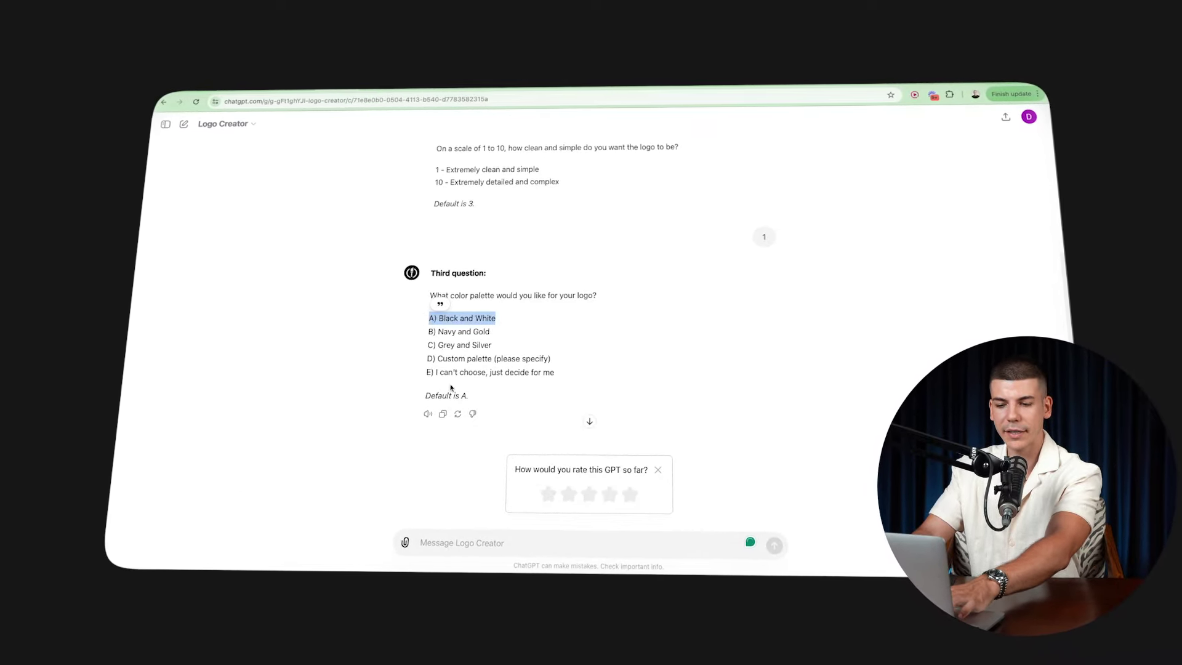
pyautogui.write('A) Black and White')
pyautogui.press('Return')
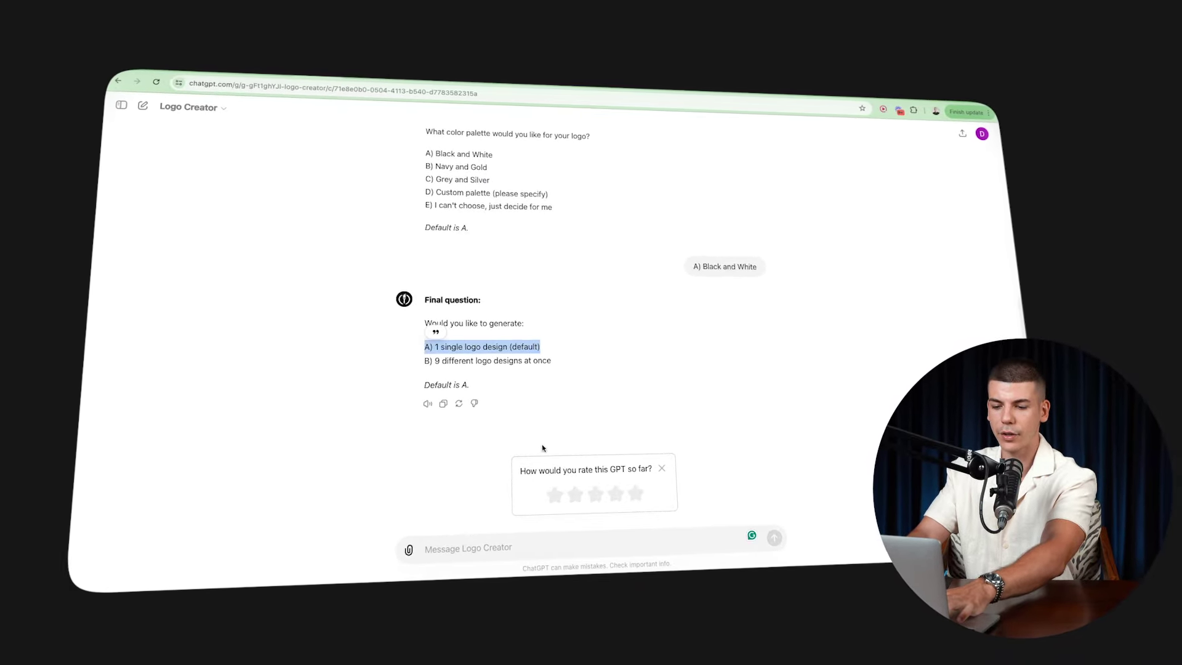
pyautogui.press('Return')
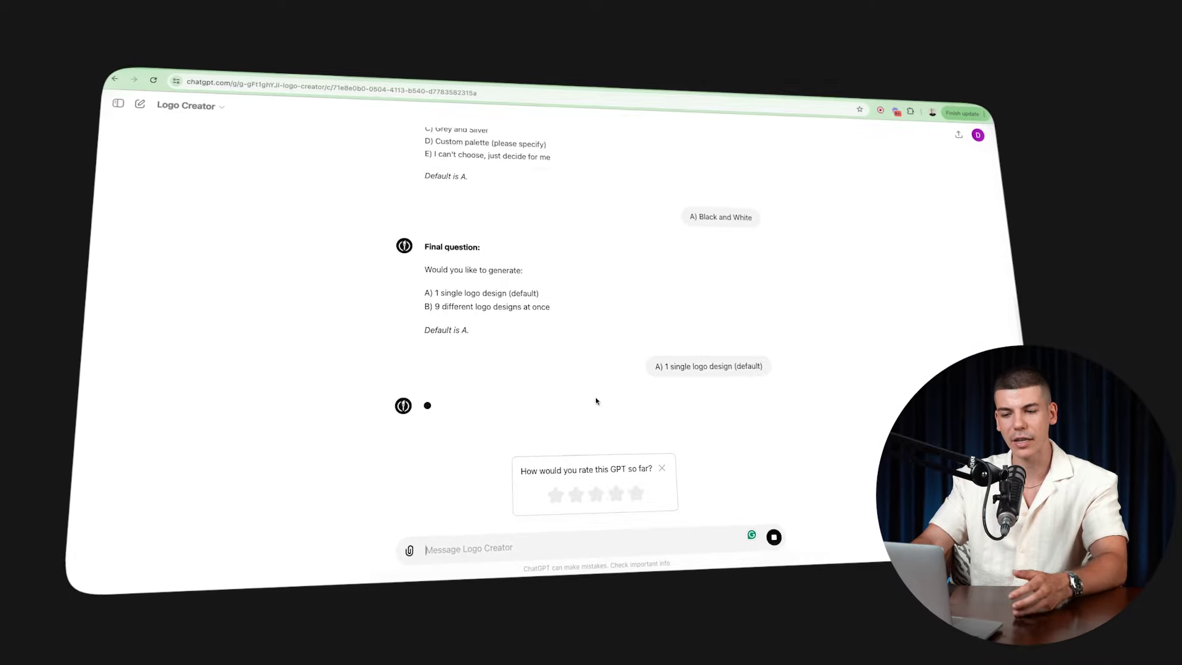
pyautogui.click(665, 468)
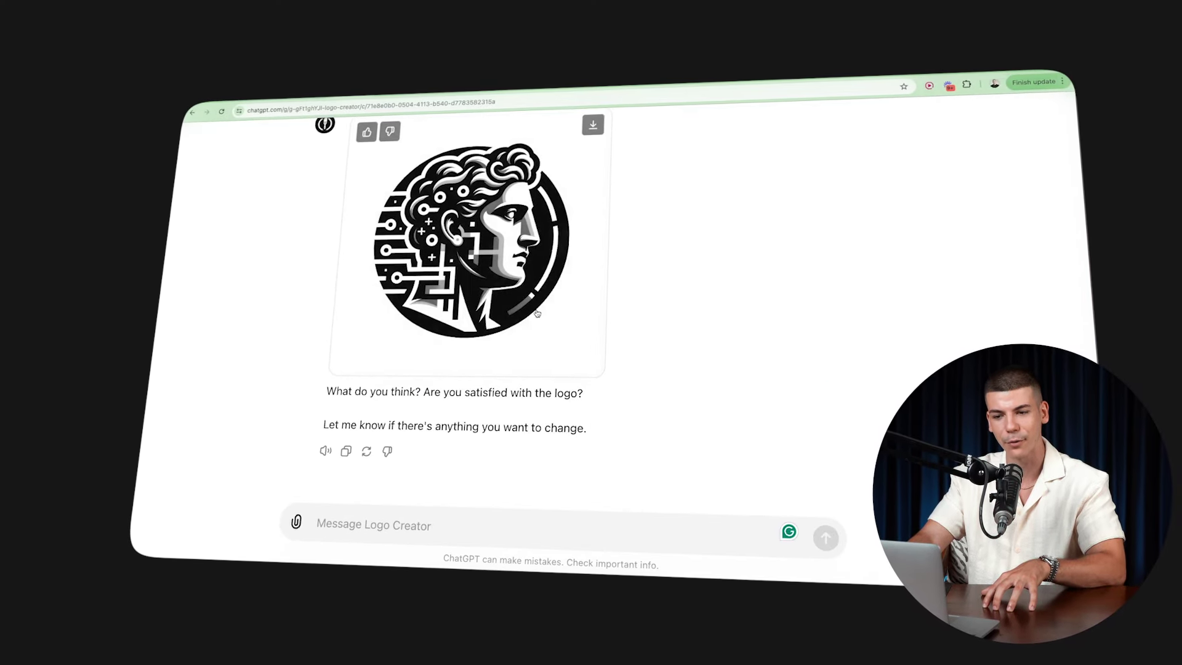
# Enlarge the generated black-and-white Apollo head logo with circuit-board patterns to full size
pyautogui.scroll(2, 537, 314)
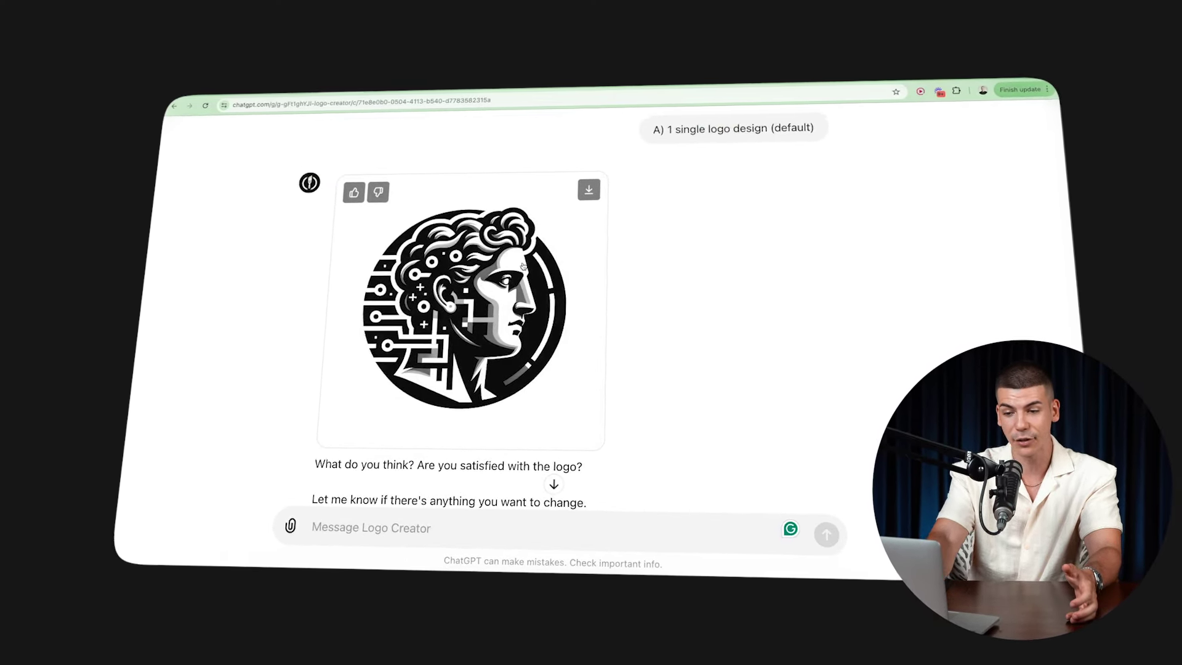
pyautogui.scroll(5, 406, 308)
pyautogui.scroll(-6, 407, 305)
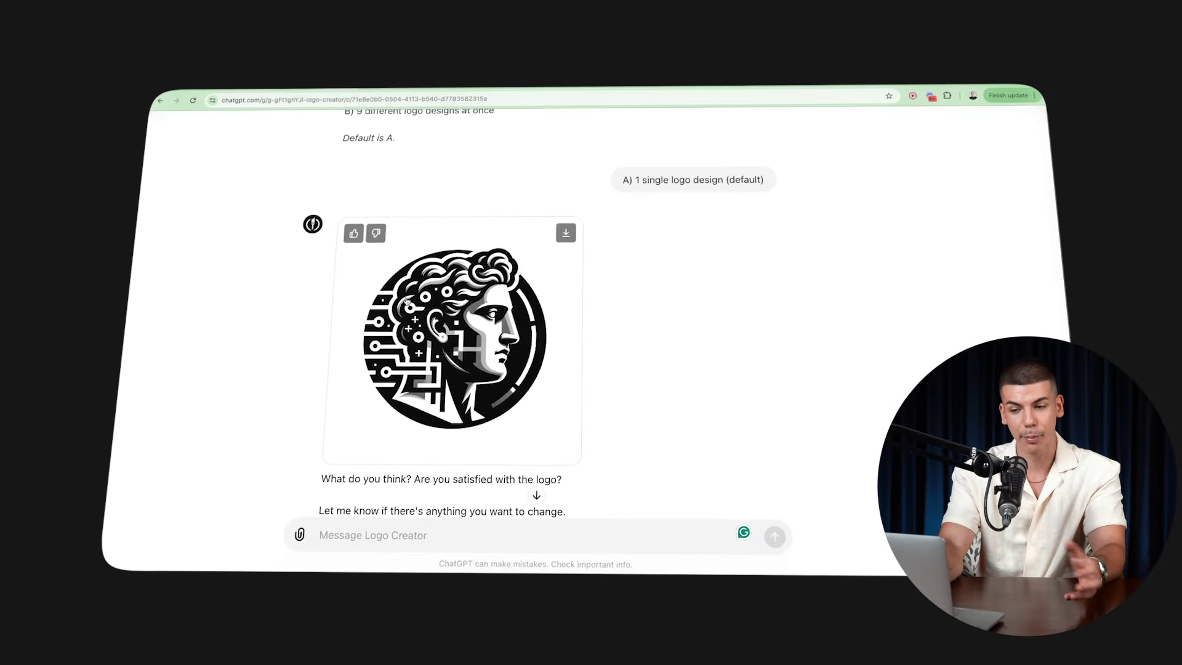
pyautogui.click(499, 296)
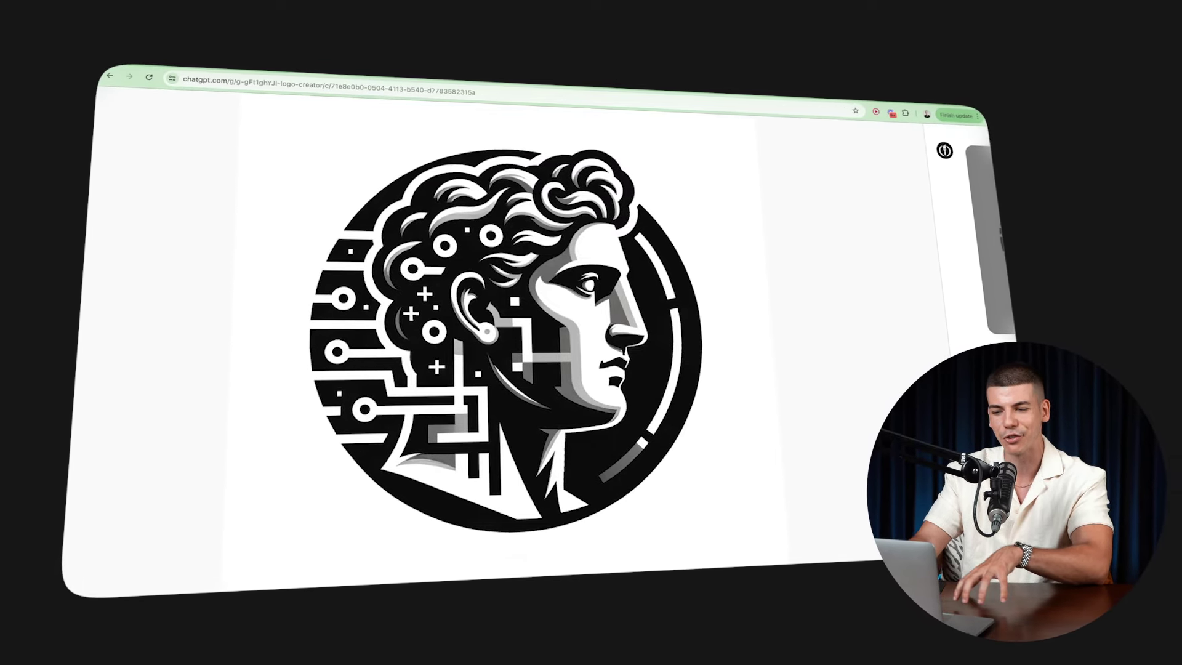
# Screenshot the screen and crop the capture tightly around the circular Apollo head logo
pyautogui.press('super+shift+3')
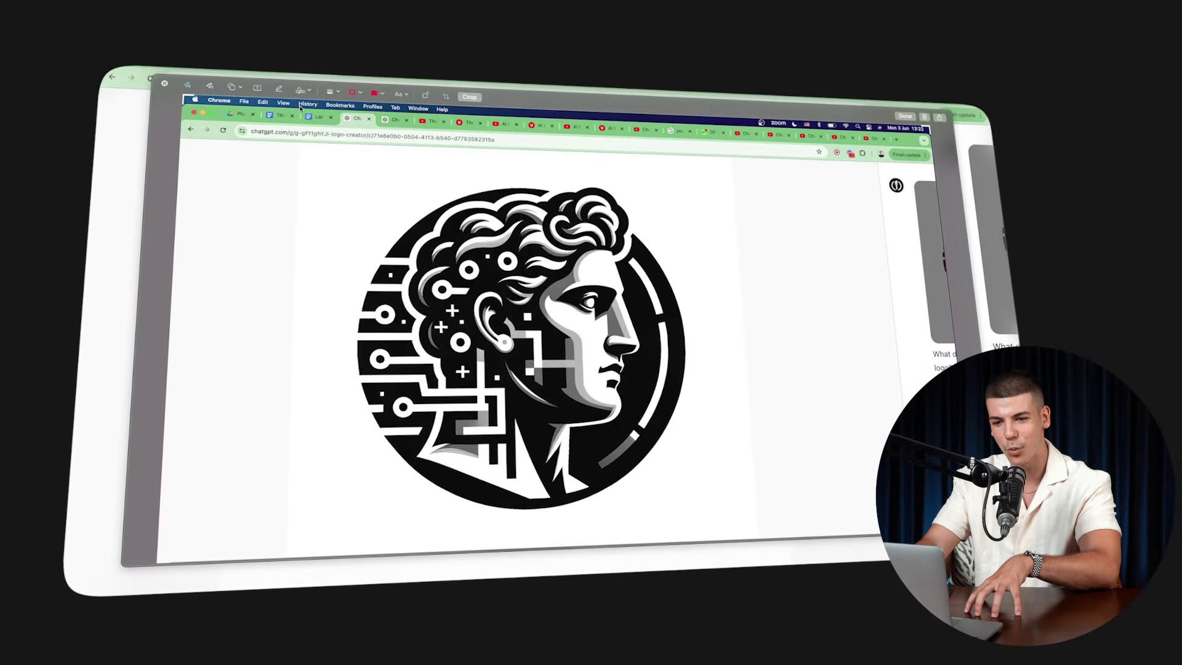
pyautogui.moveTo(198, 106); pyautogui.dragTo(346, 159)
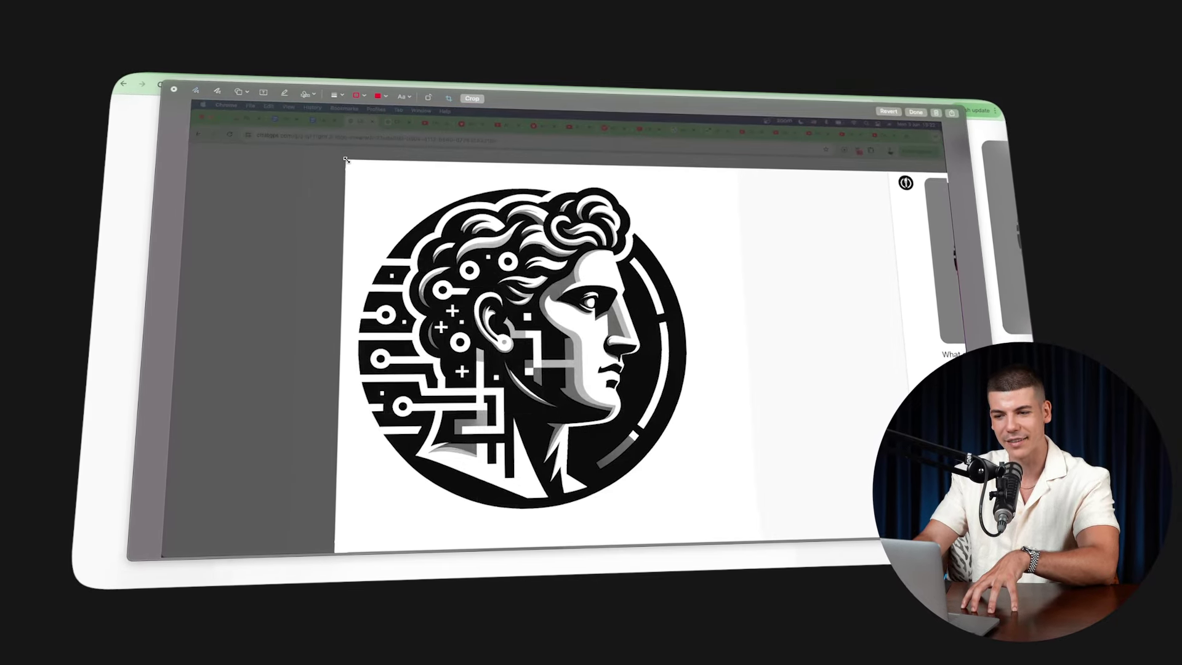
pyautogui.moveTo(892, 543); pyautogui.dragTo(734, 532)
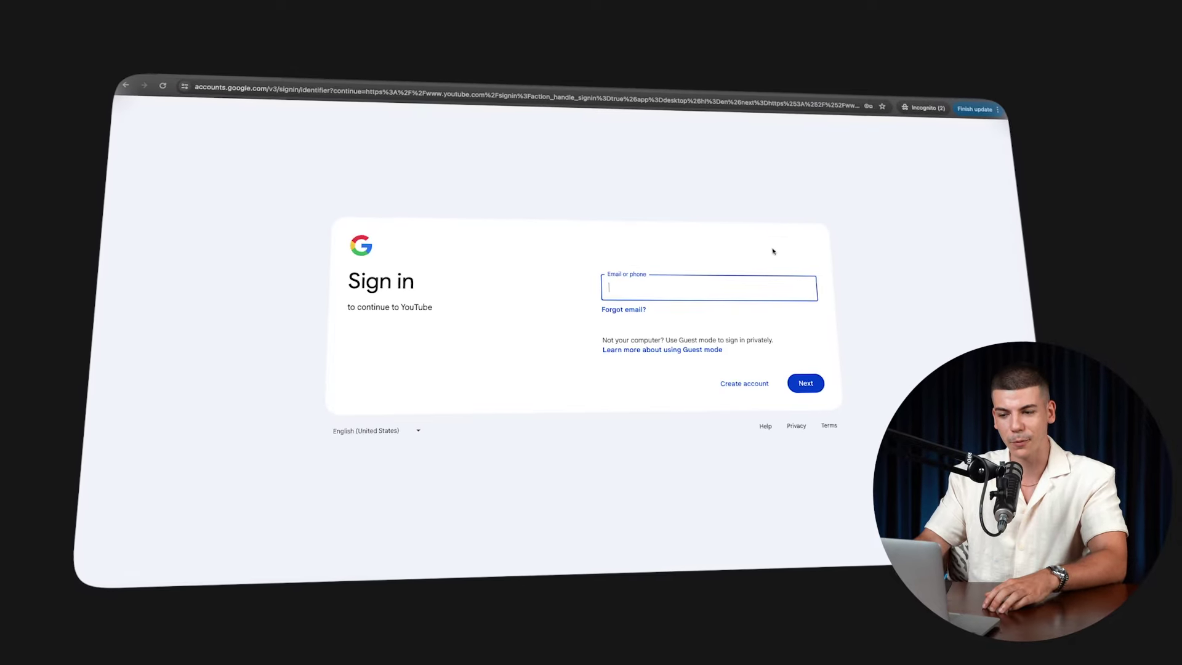
# Start a personal-use Google account and submit the Apollo AI first and last name
pyautogui.click(748, 384)
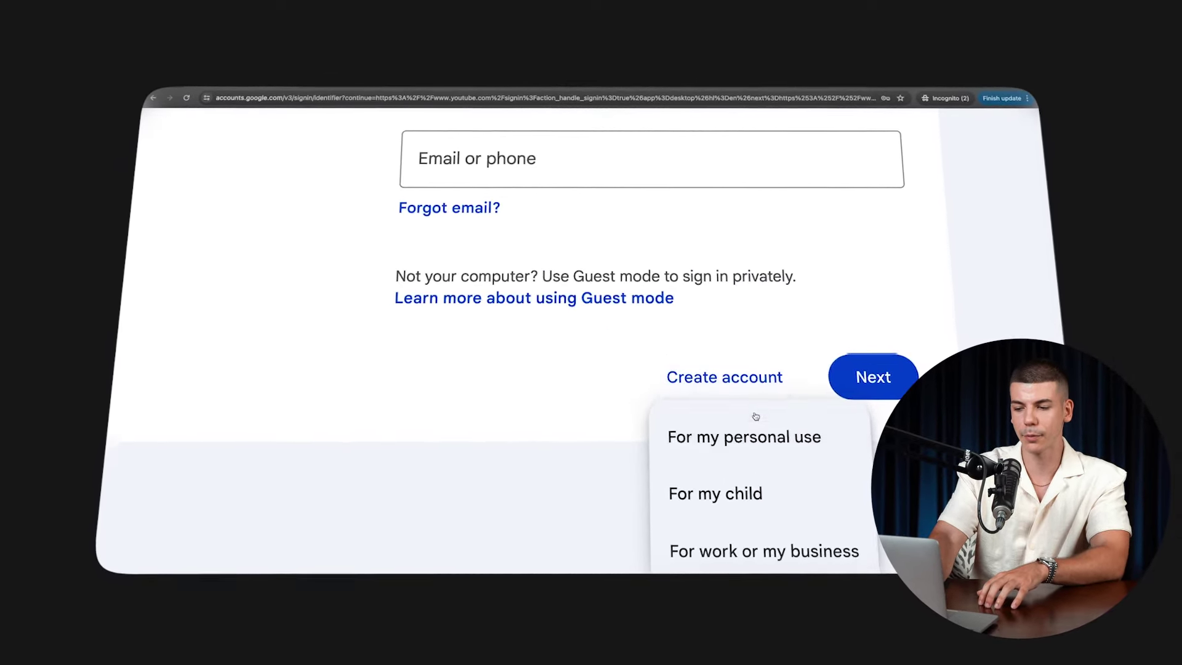
pyautogui.click(748, 432)
pyautogui.click(821, 382)
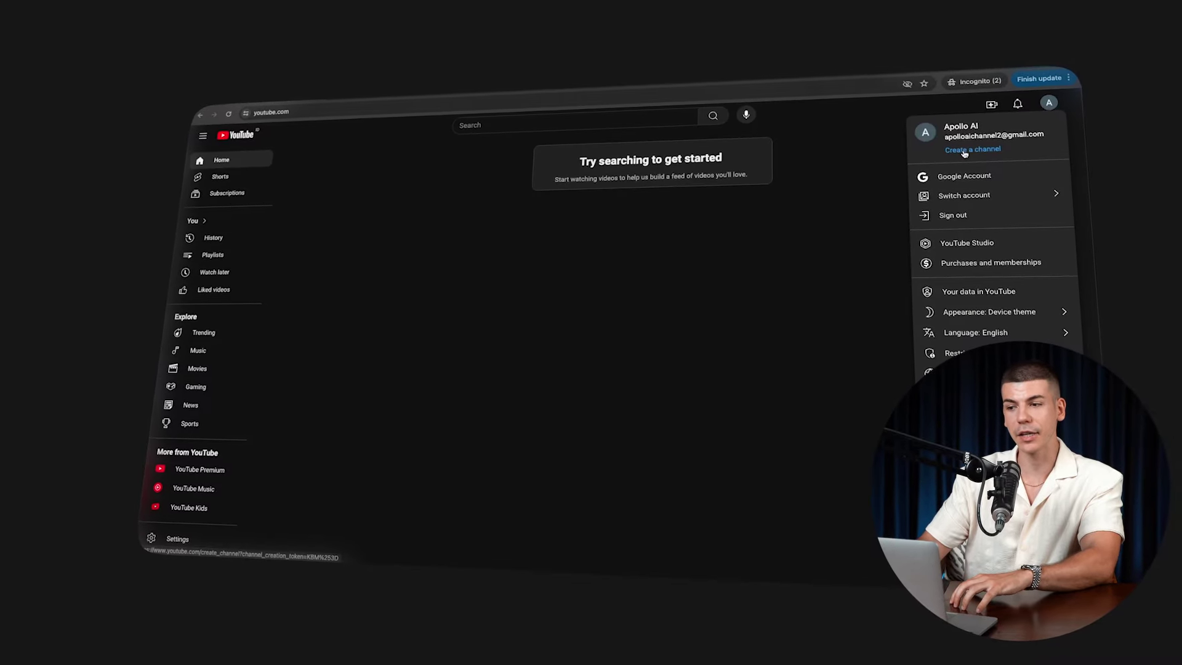
# Create the Apollo AI channel, uploading the head logo as its picture and widening the crop
pyautogui.click(963, 155)
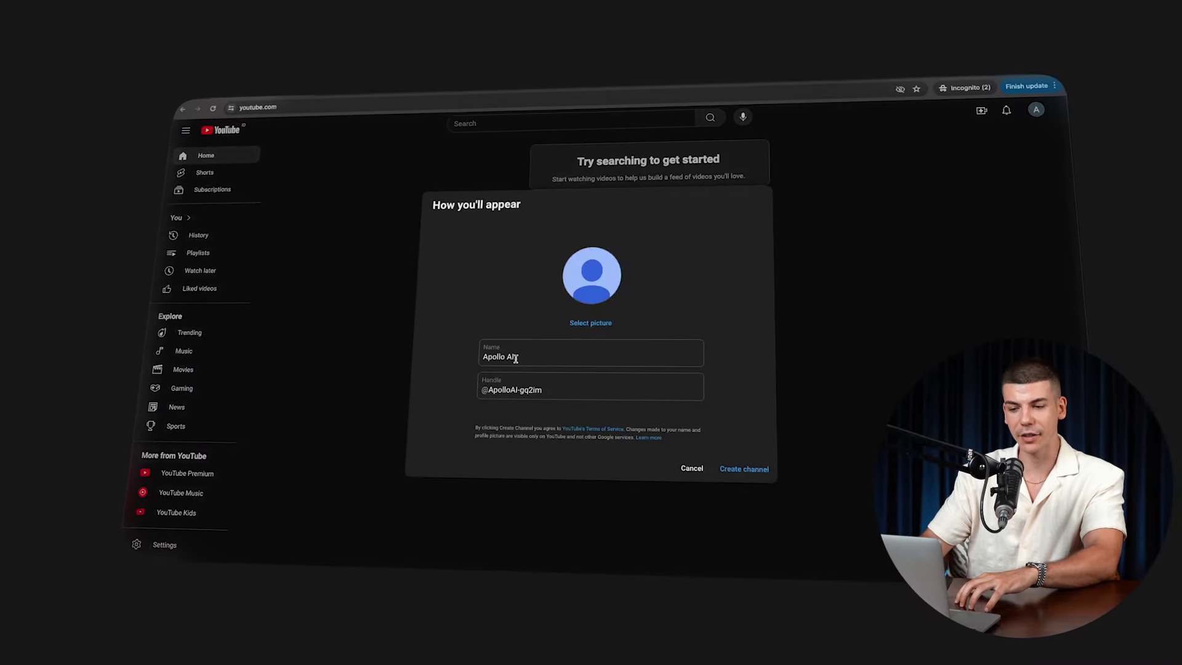
pyautogui.click(591, 324)
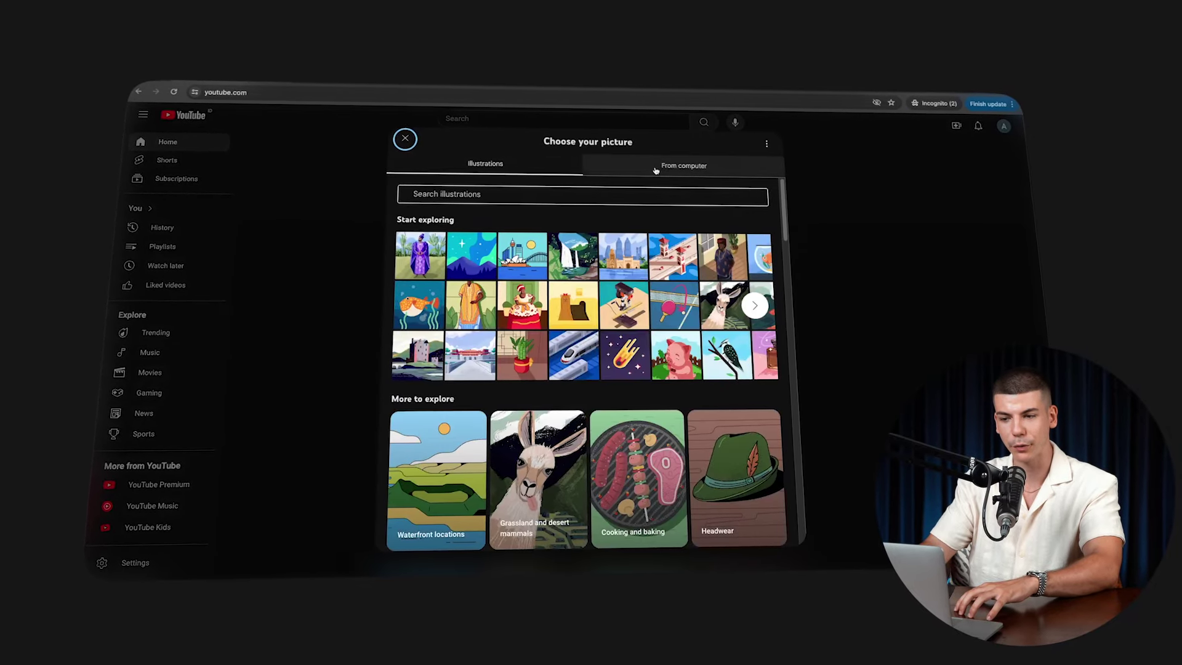
pyautogui.click(663, 168)
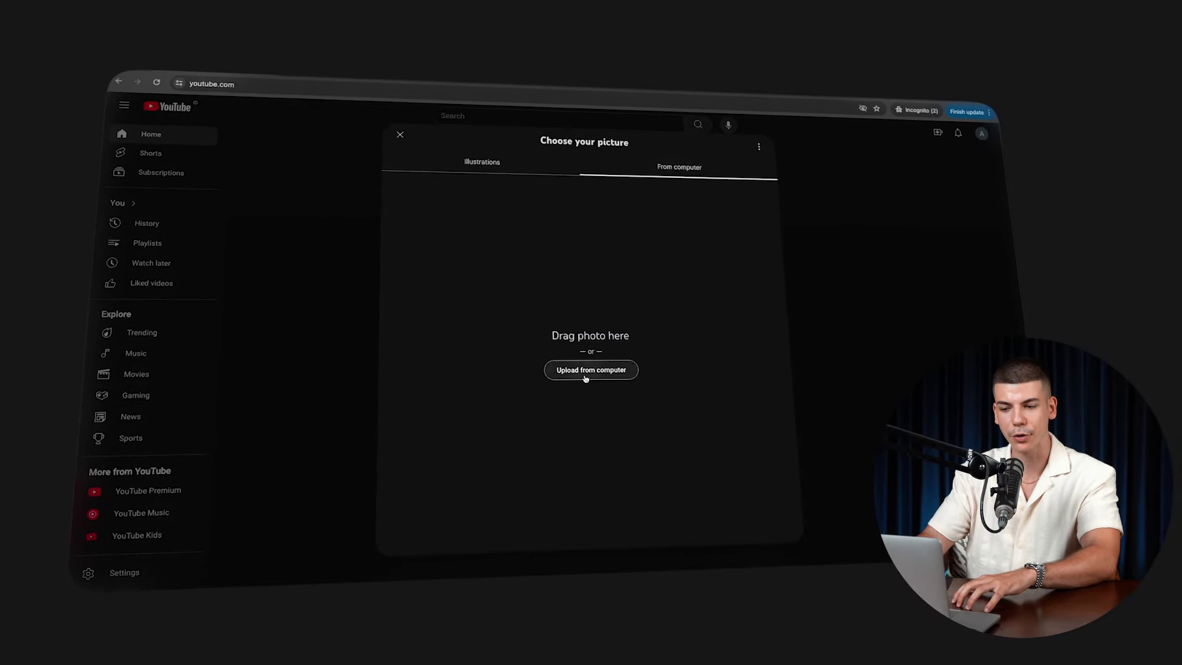
pyautogui.moveTo(534, 341); pyautogui.dragTo(536, 342)
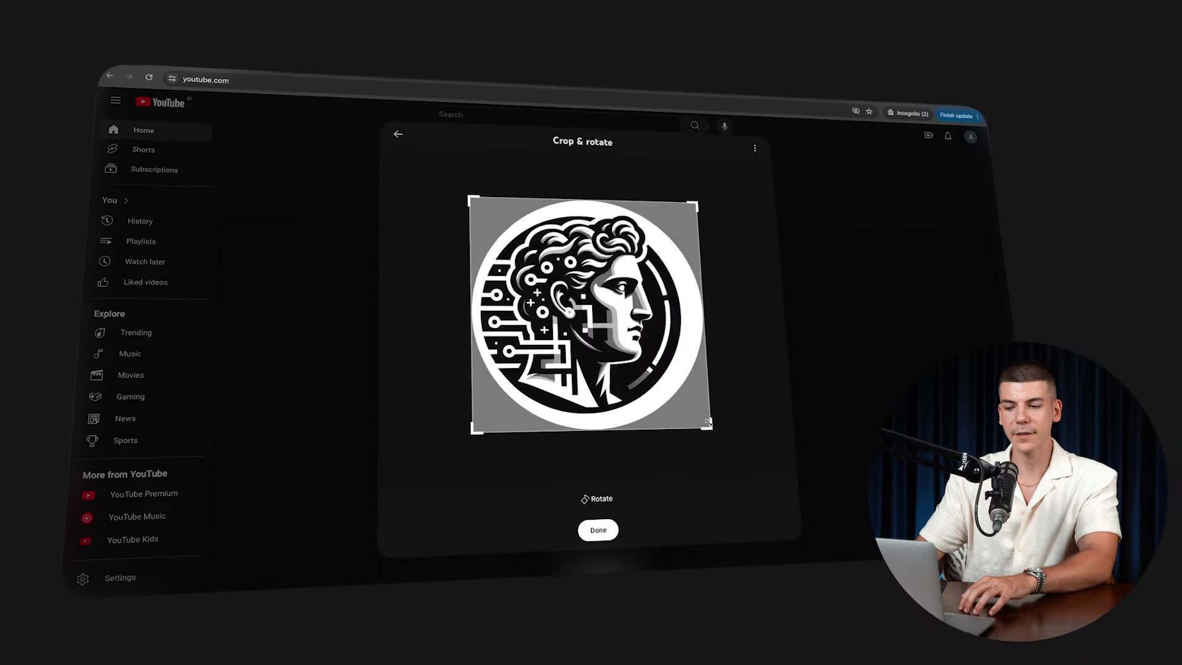
pyautogui.moveTo(696, 420); pyautogui.dragTo(708, 428)
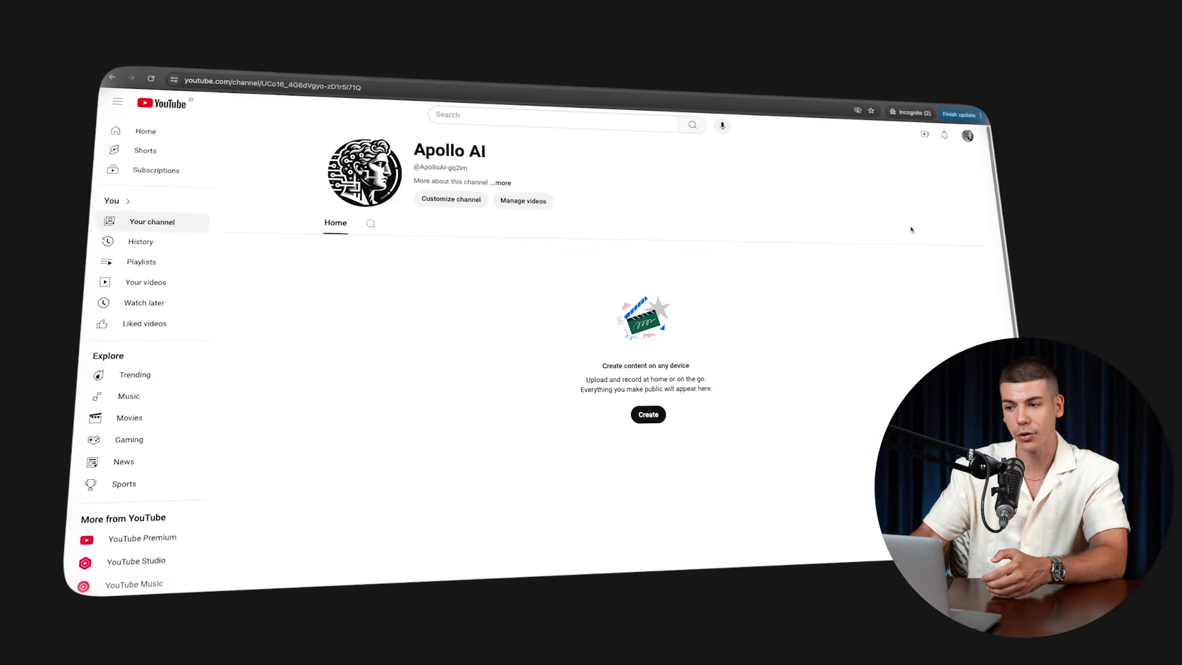
# Go to YouTube Studio from the account menu and open the empty Content page
pyautogui.click(964, 138)
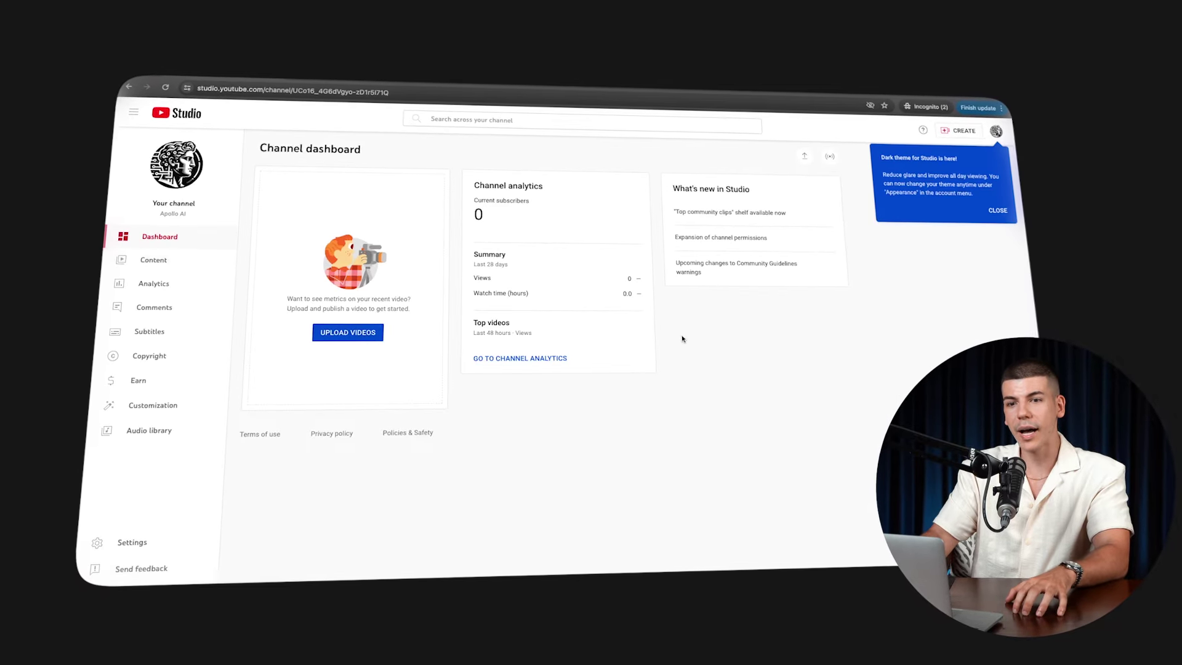
pyautogui.click(190, 261)
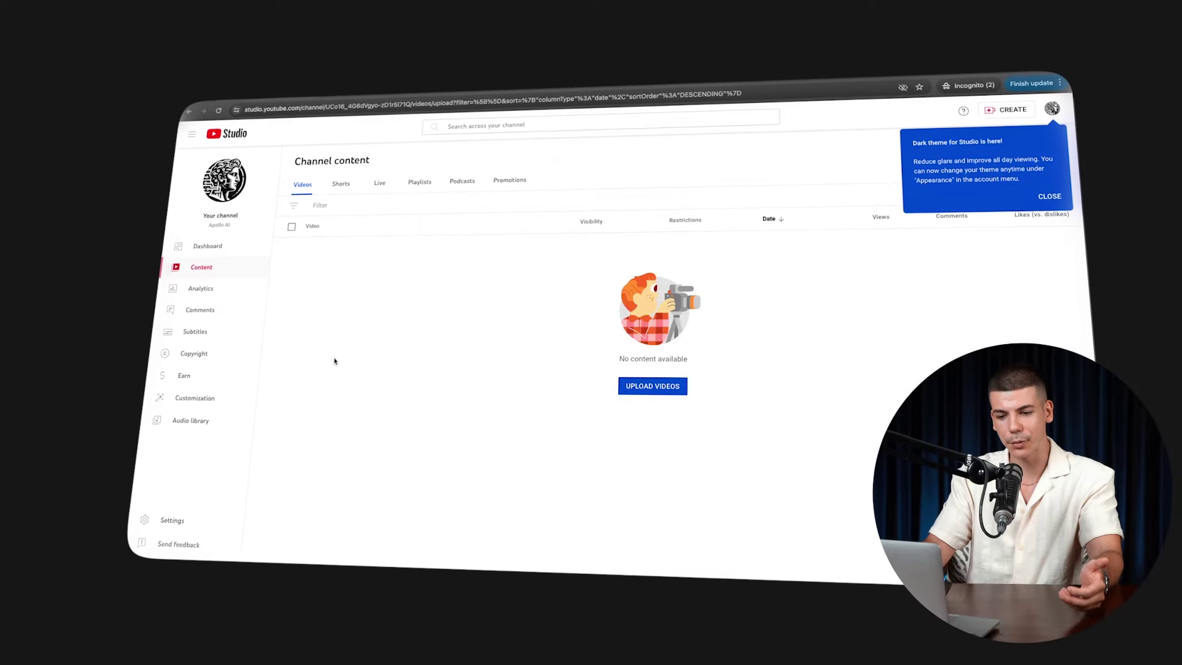
# Set upload defaults to the description 'Thank you' with Unlisted visibility, and save
pyautogui.click(174, 521)
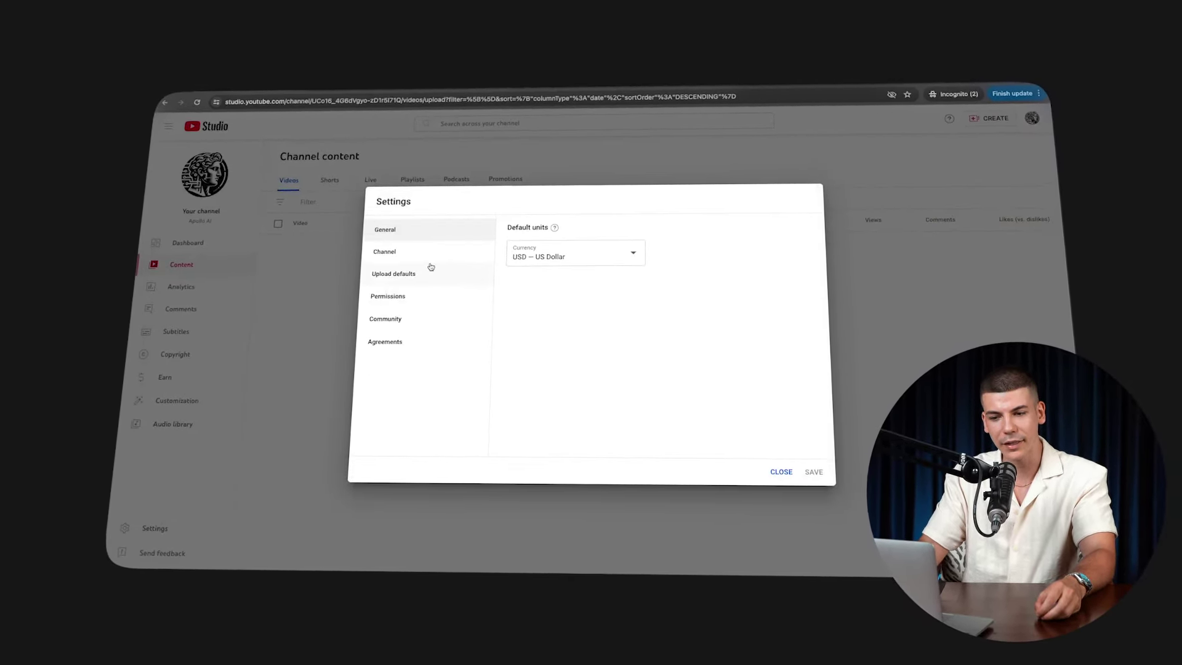
pyautogui.click(419, 273)
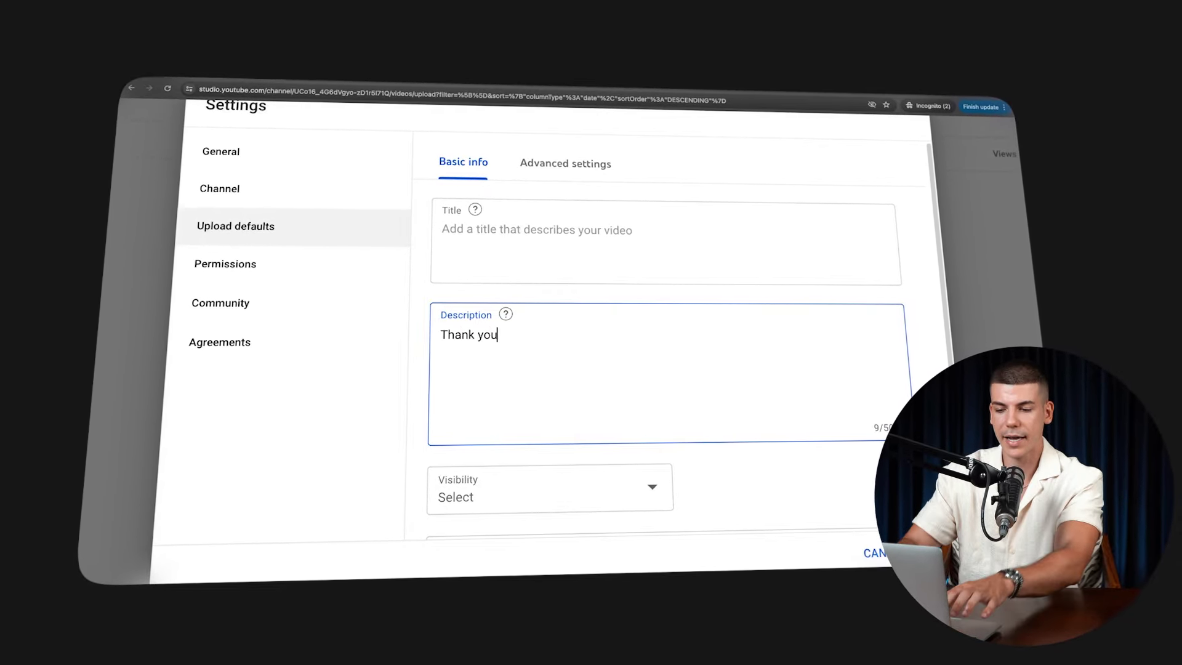
pyautogui.scroll(-2, 660, 351)
pyautogui.click(616, 394)
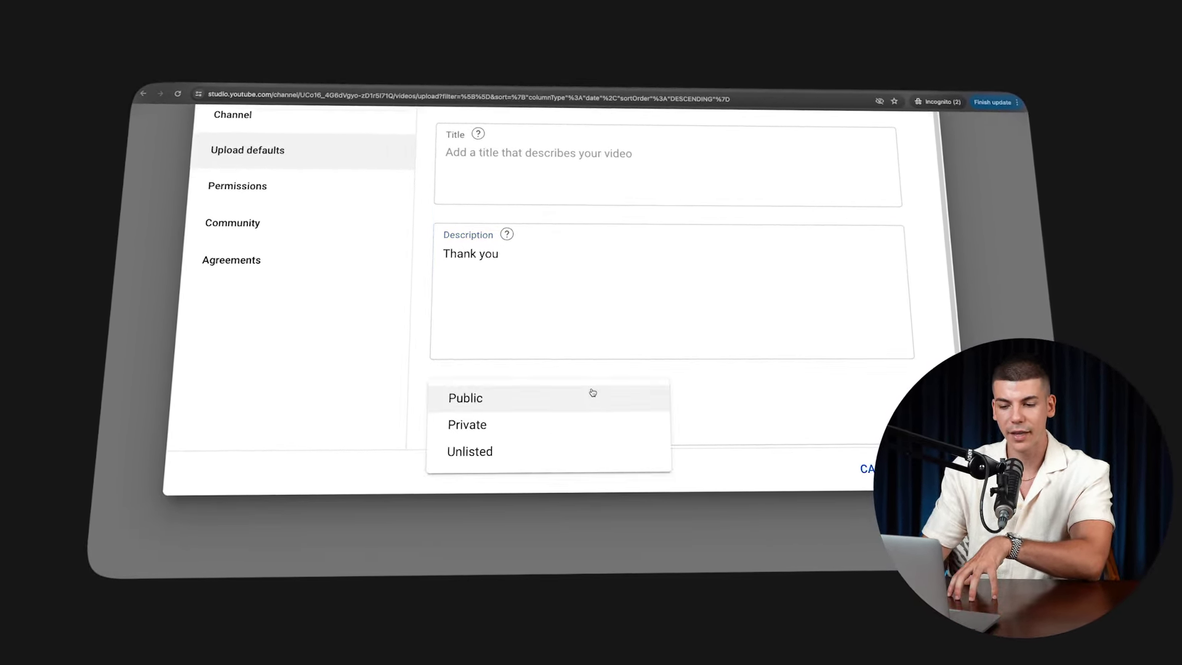
pyautogui.click(504, 455)
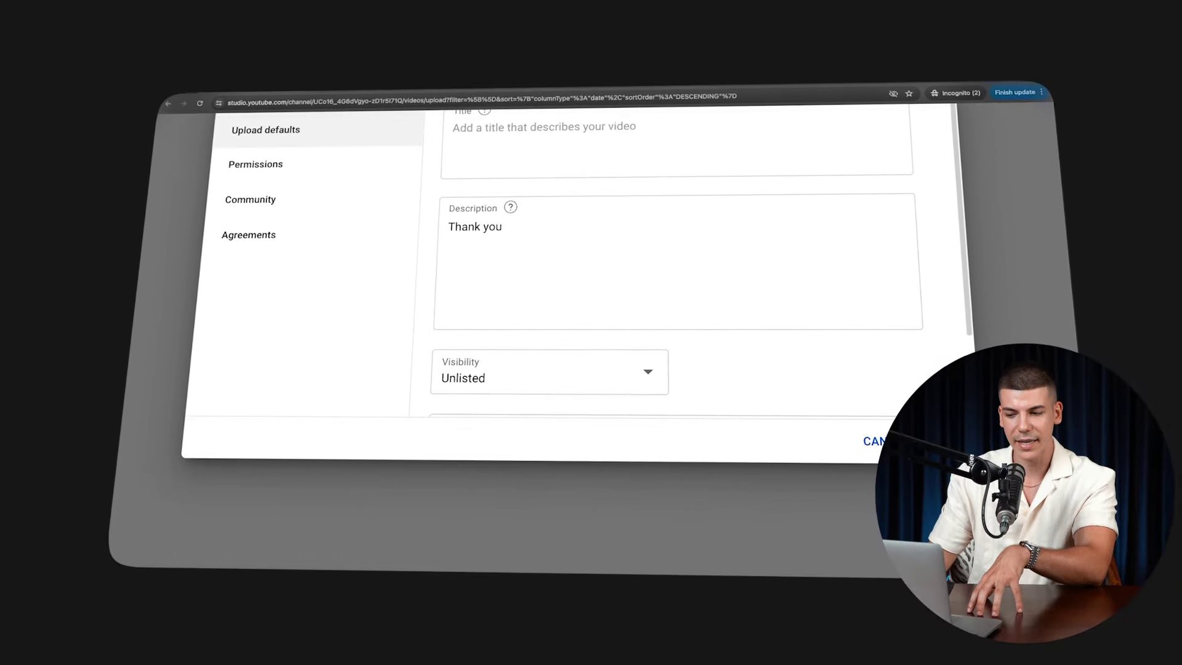
pyautogui.click(917, 441)
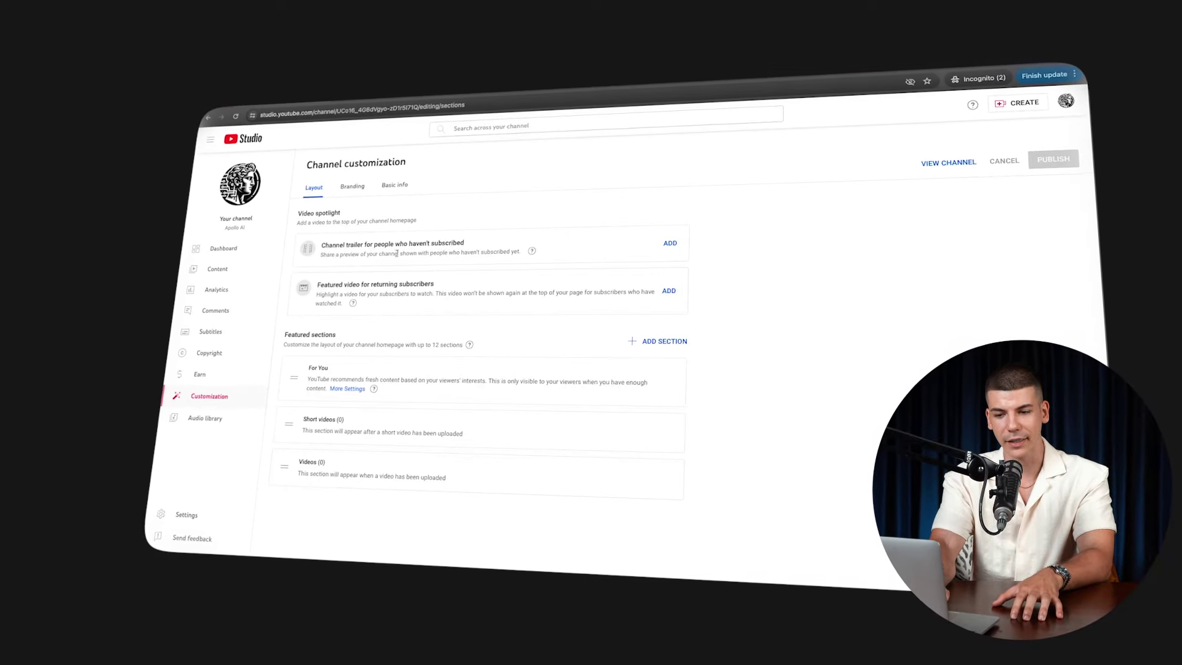
# Upload the Apollo head logo as the Branding video watermark, tightening its crop before applying
pyautogui.click(345, 188)
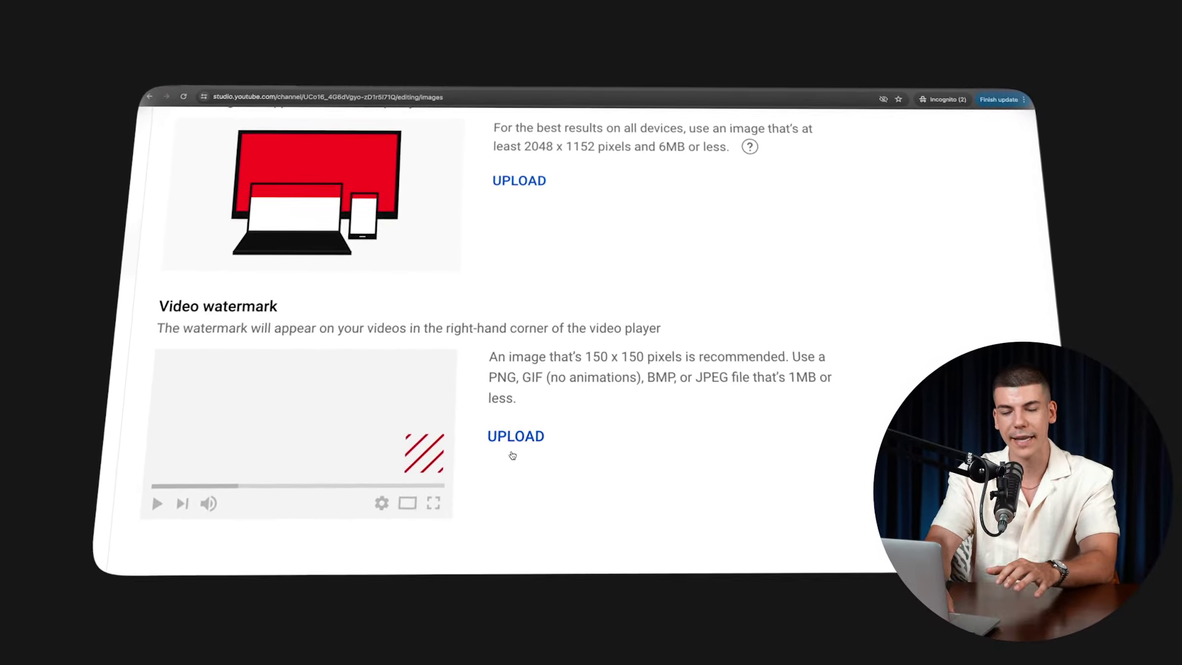
pyautogui.click(515, 450)
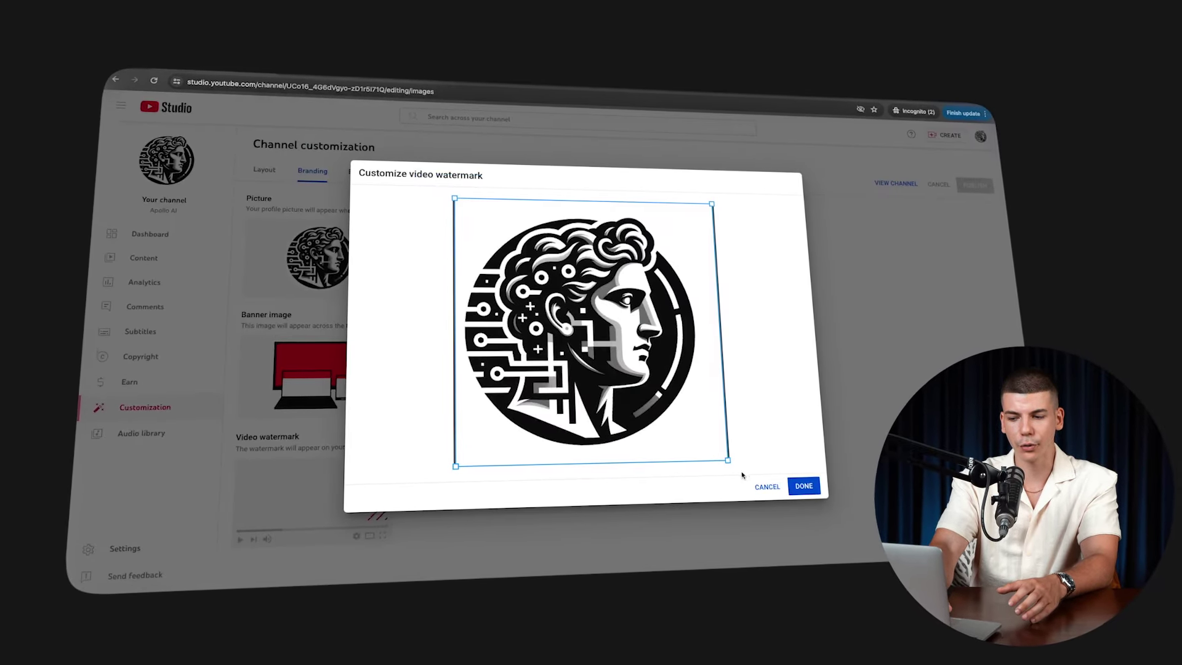
pyautogui.moveTo(729, 461); pyautogui.dragTo(690, 447)
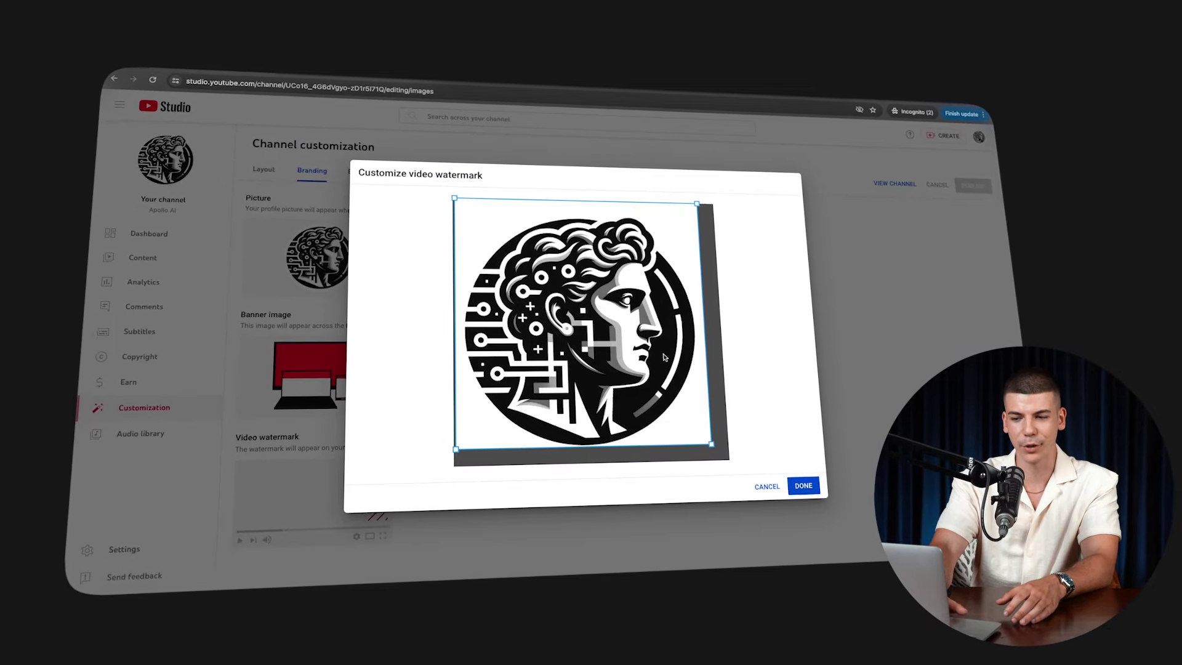
pyautogui.moveTo(455, 200); pyautogui.dragTo(461, 204)
pyautogui.moveTo(546, 234); pyautogui.dragTo(547, 244)
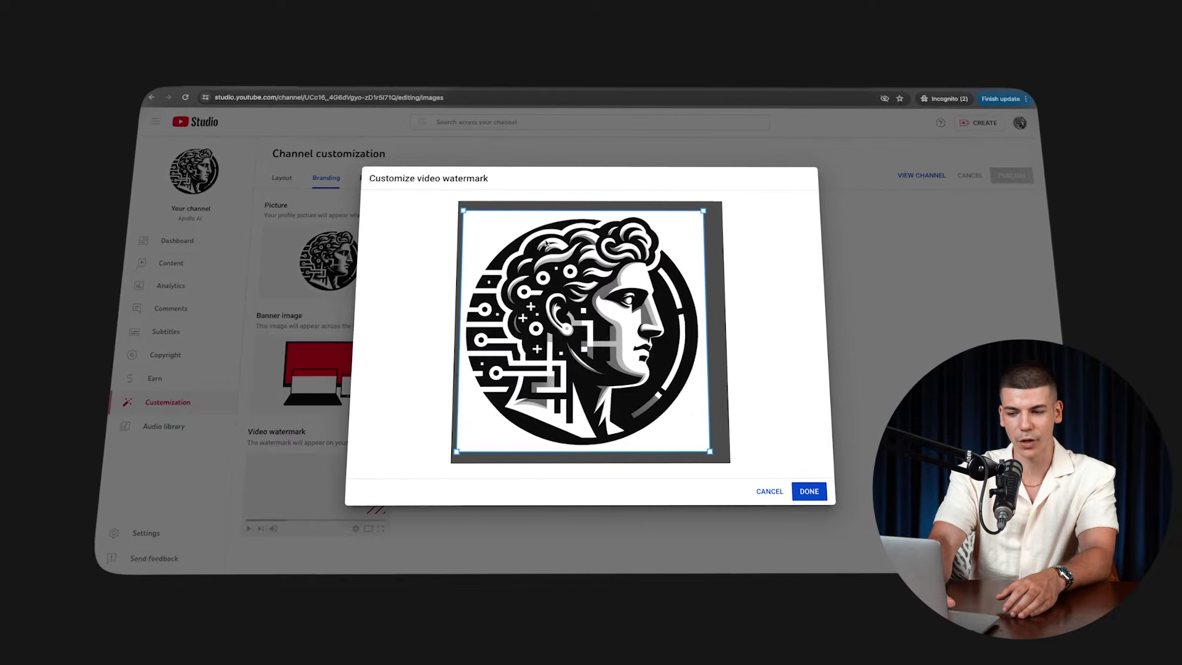
pyautogui.click(809, 491)
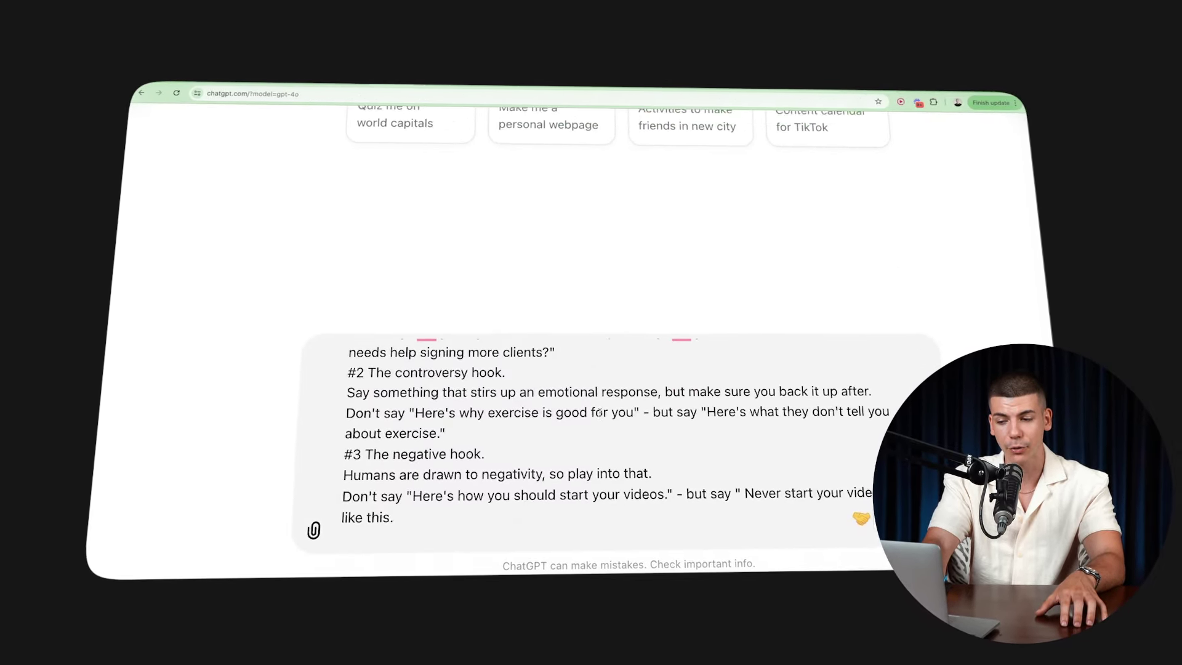
# Review the pasted 2,000-word script prompt for 'Googles GEMINI Just SHOCKED The ENTIRE INDUSTRY!'
pyautogui.scroll(10, 876, 389)
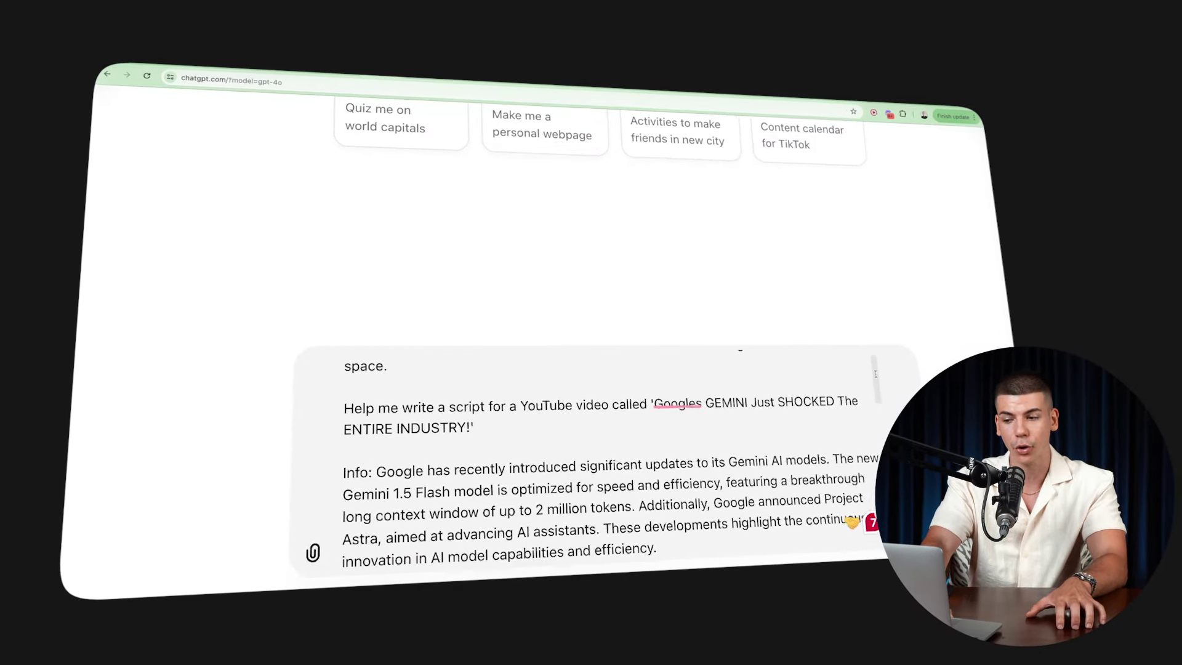
pyautogui.scroll(1, 875, 374)
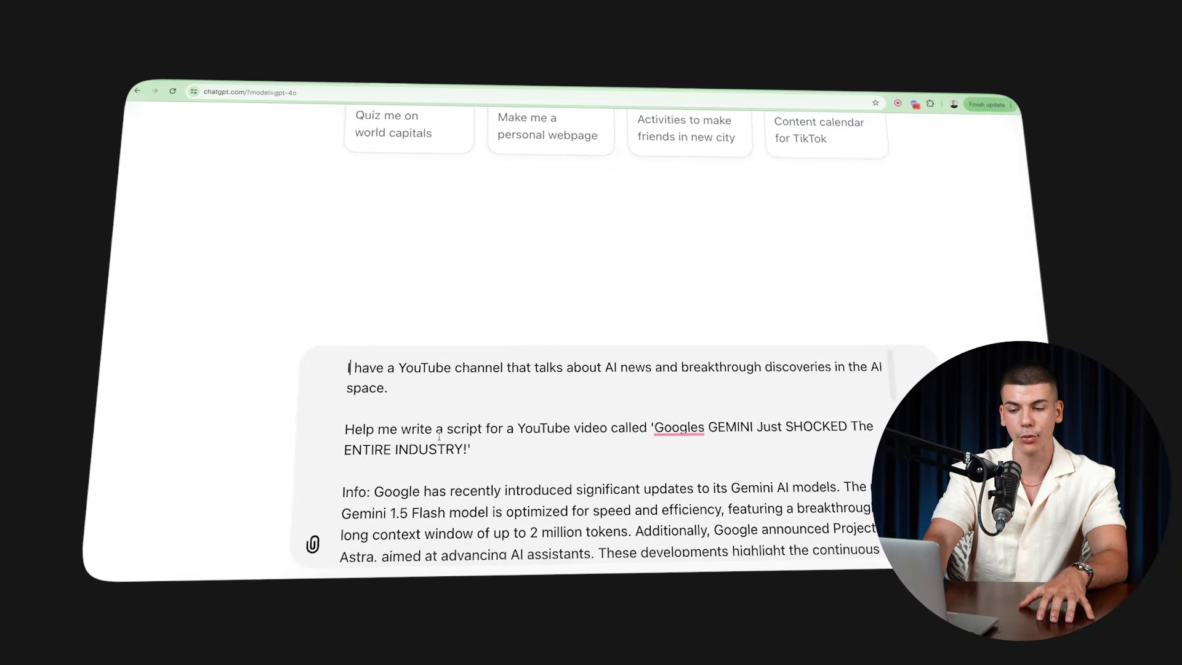
pyautogui.scroll(-1, 443, 442)
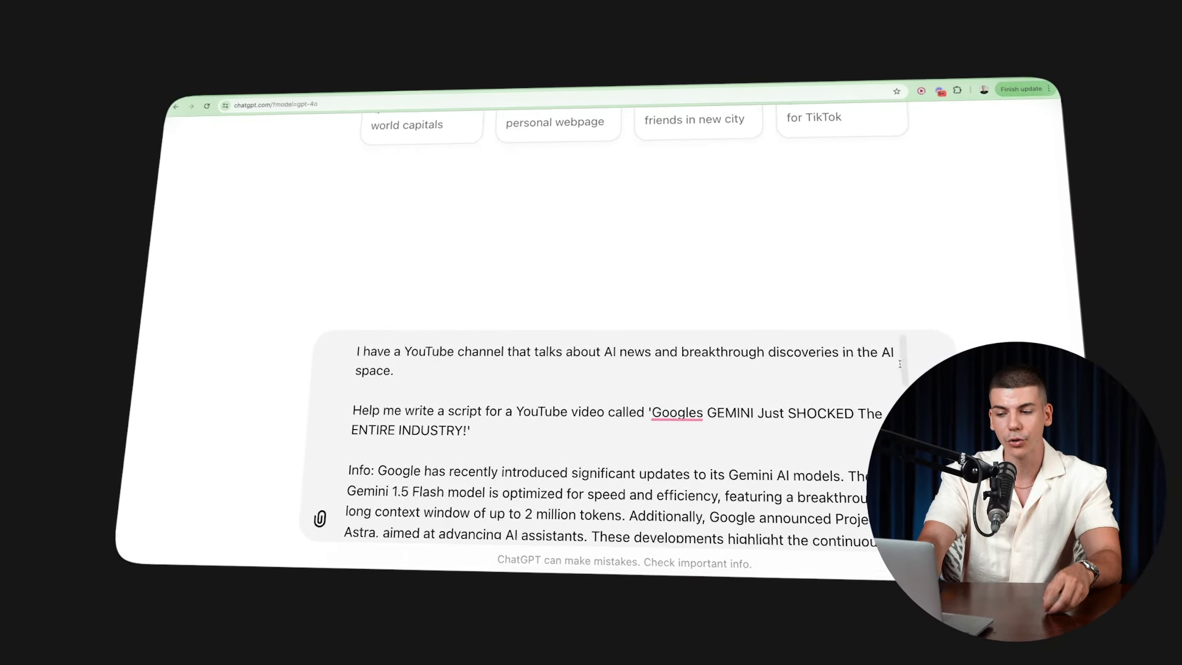
pyautogui.scroll(-3, 909, 363)
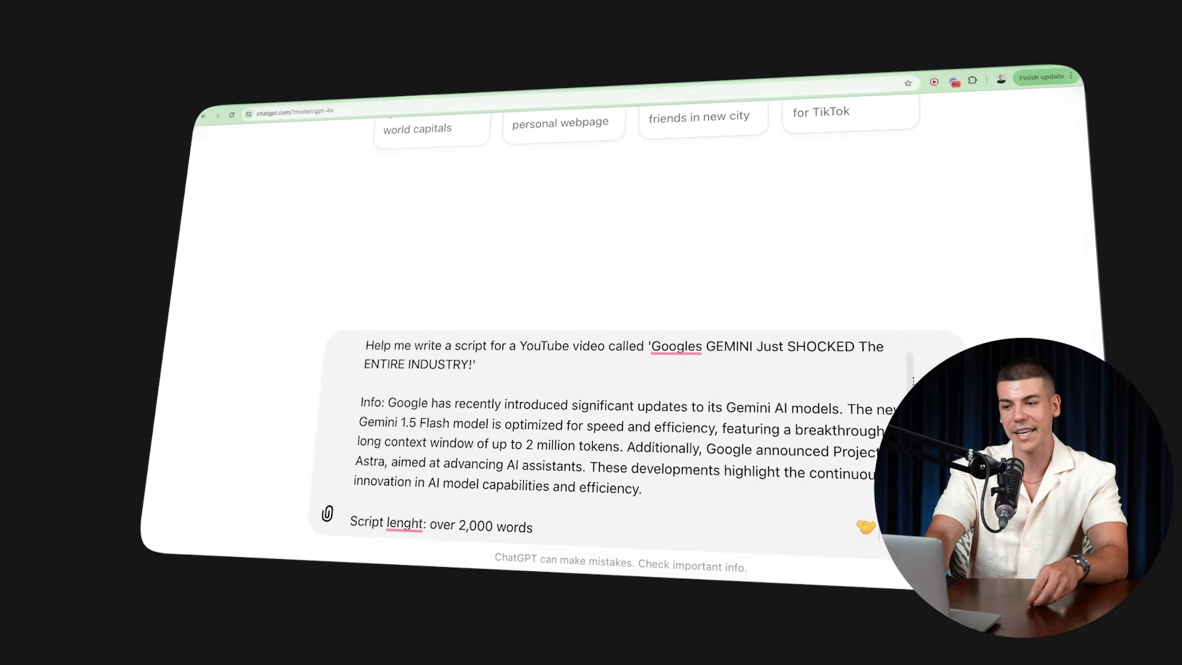
pyautogui.scroll(-10, 913, 381)
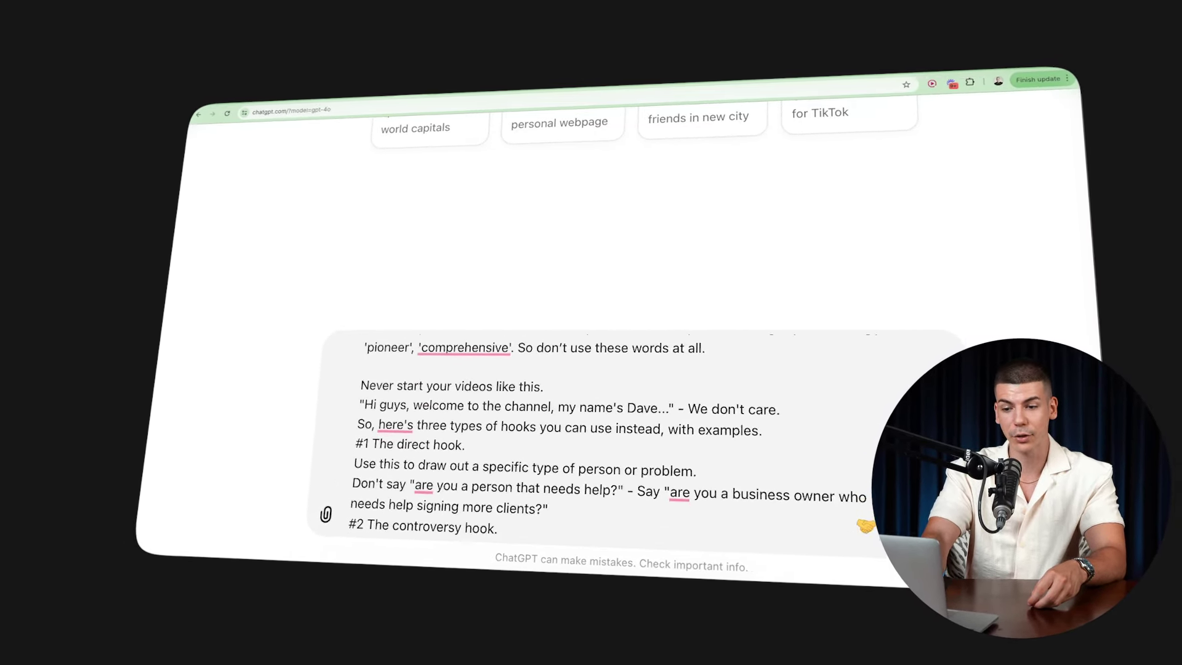
pyautogui.scroll(-1, 634, 437)
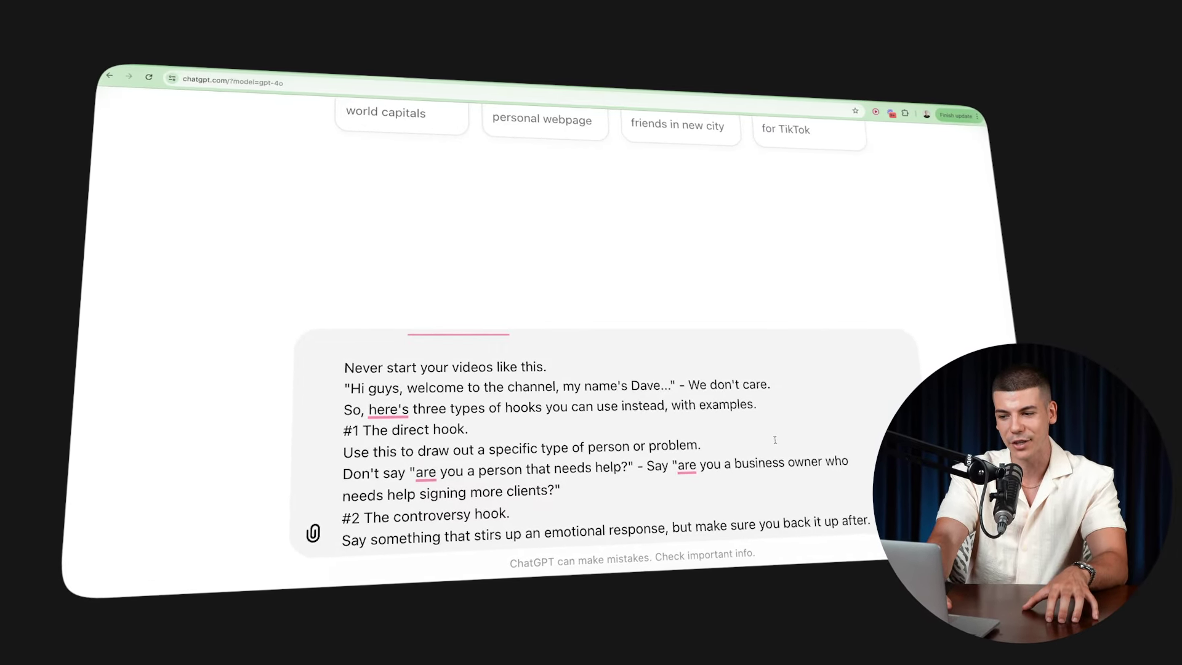
# Send the Gemini script request and scroll through the title and hooks of the reply
pyautogui.press('Return')
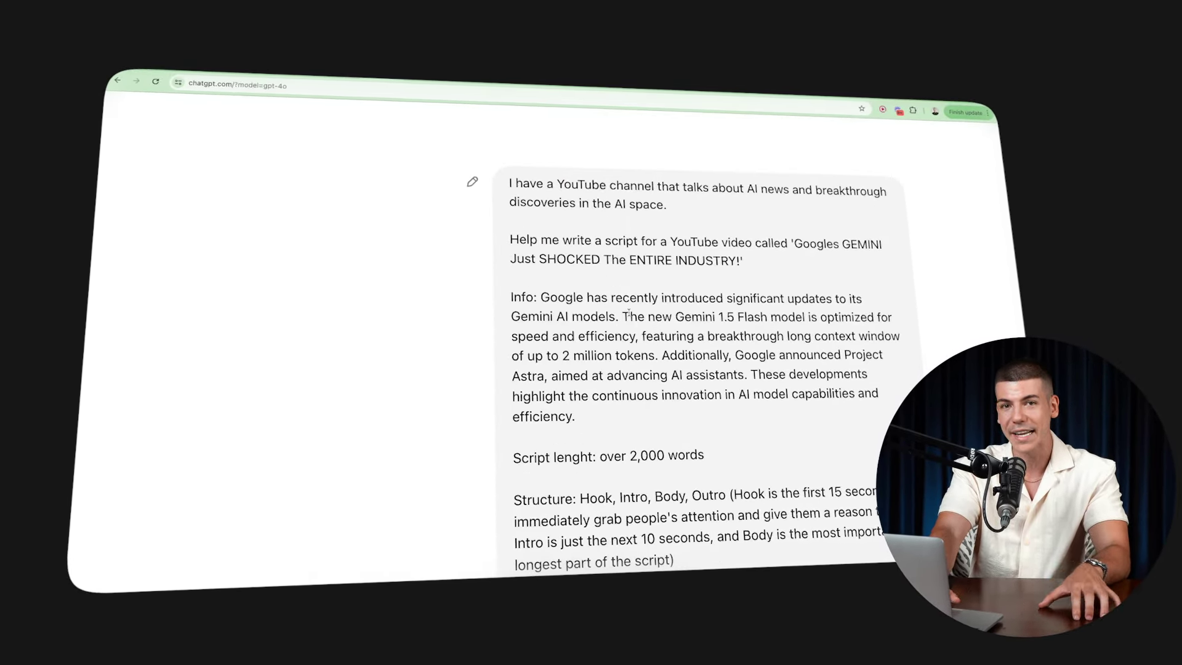
pyautogui.scroll(-5, 628, 314)
pyautogui.scroll(-10, 630, 316)
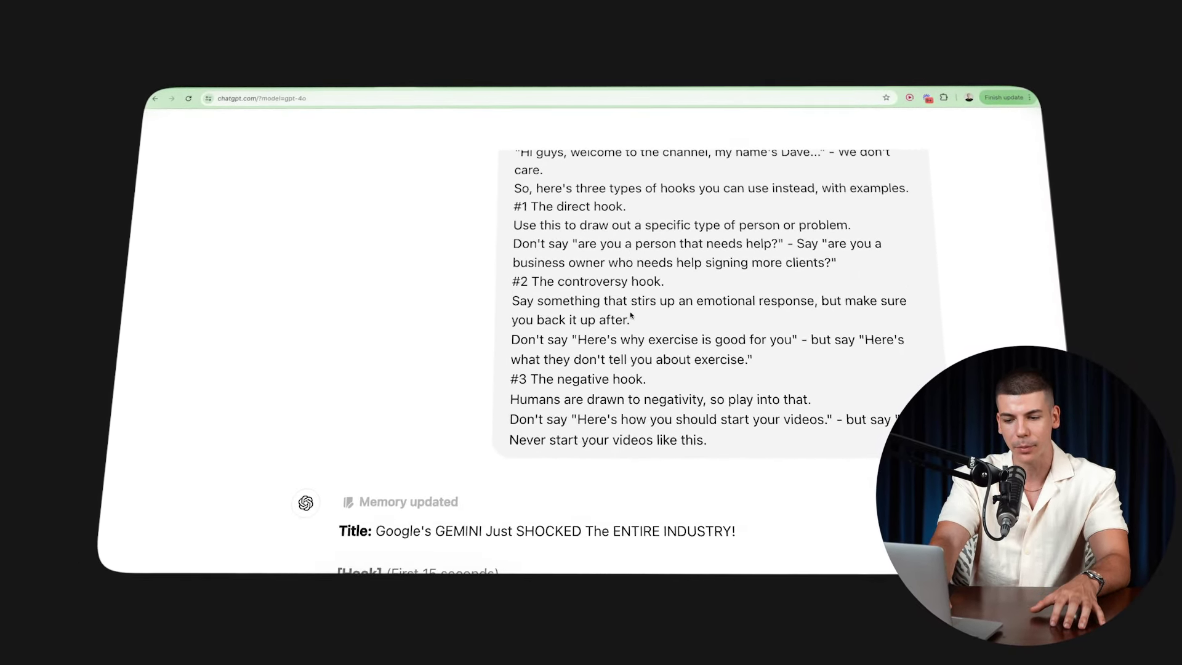
pyautogui.scroll(-5, 628, 317)
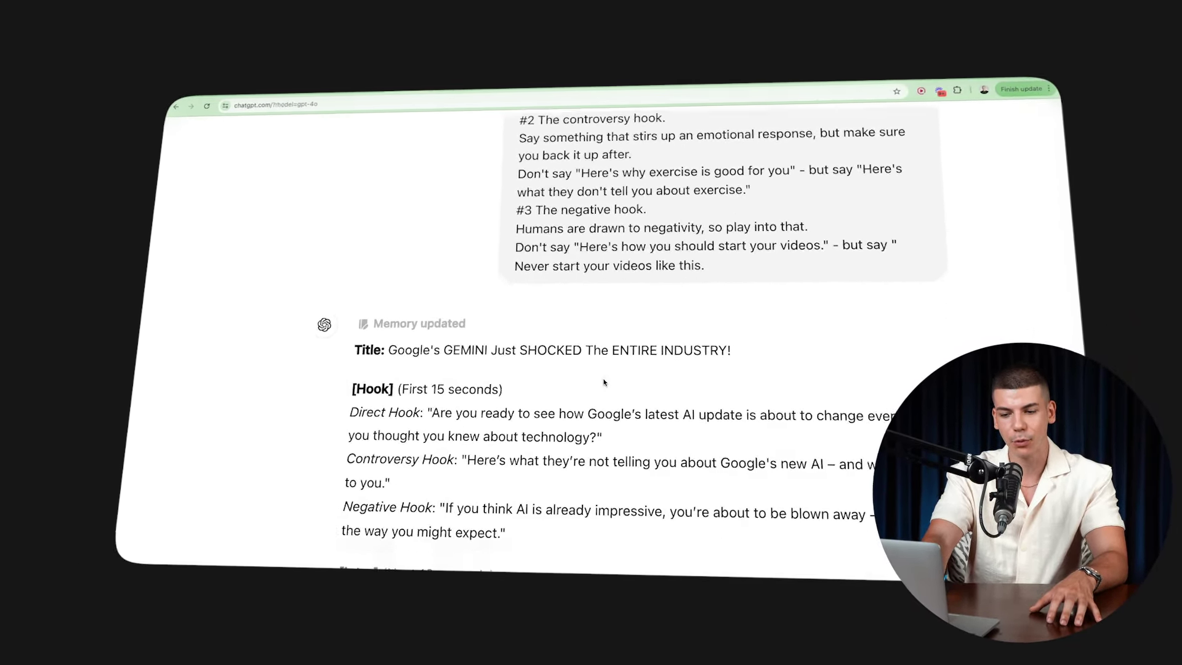
pyautogui.scroll(-3, 603, 383)
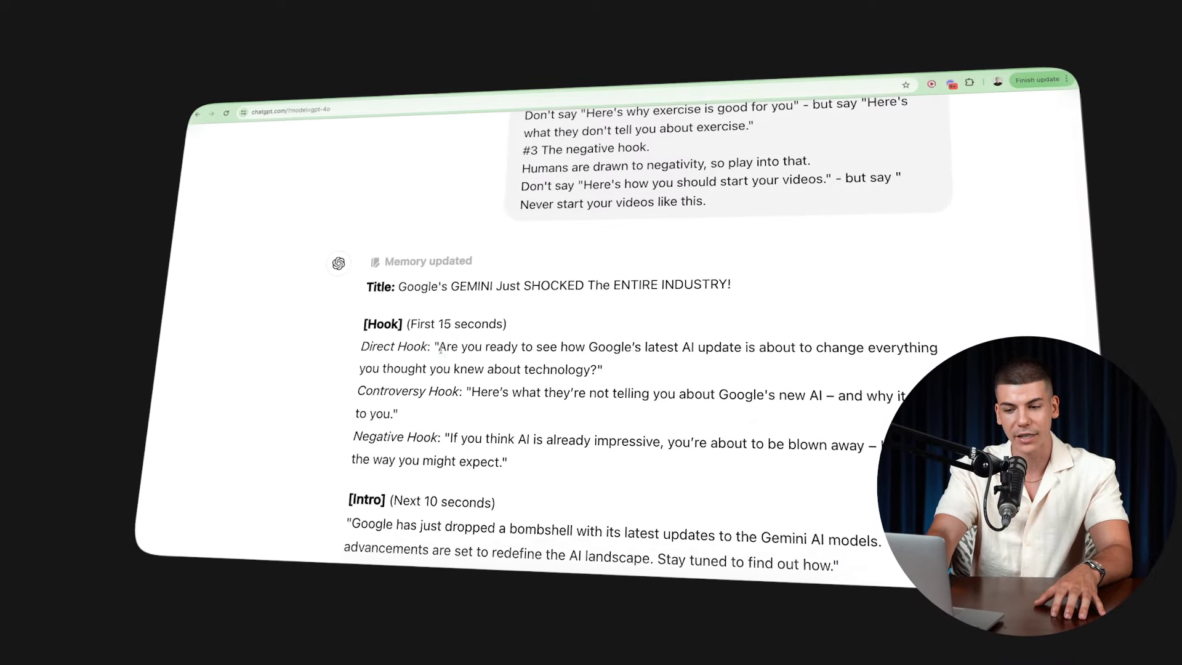
# Read through the script body to 'Industry Reaction', then select ElevenLabs' sample voiceover text
pyautogui.moveTo(438, 348); pyautogui.dragTo(519, 348)
pyautogui.click(518, 347)
pyautogui.scroll(-4, 411, 396)
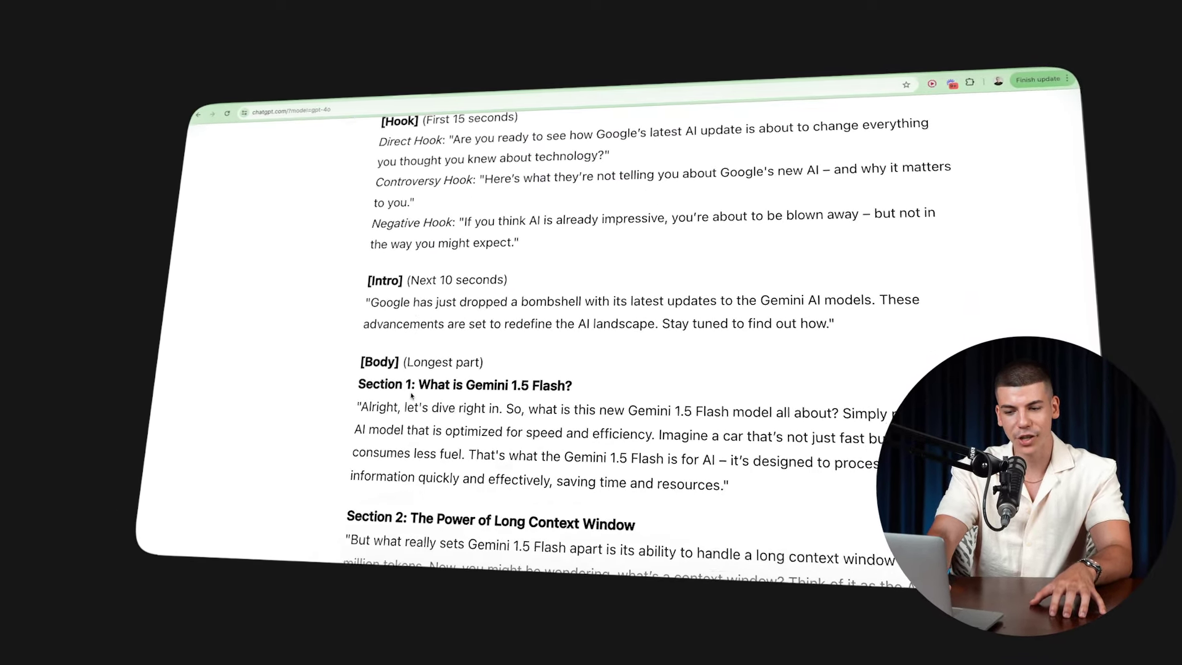
pyautogui.scroll(-3, 411, 396)
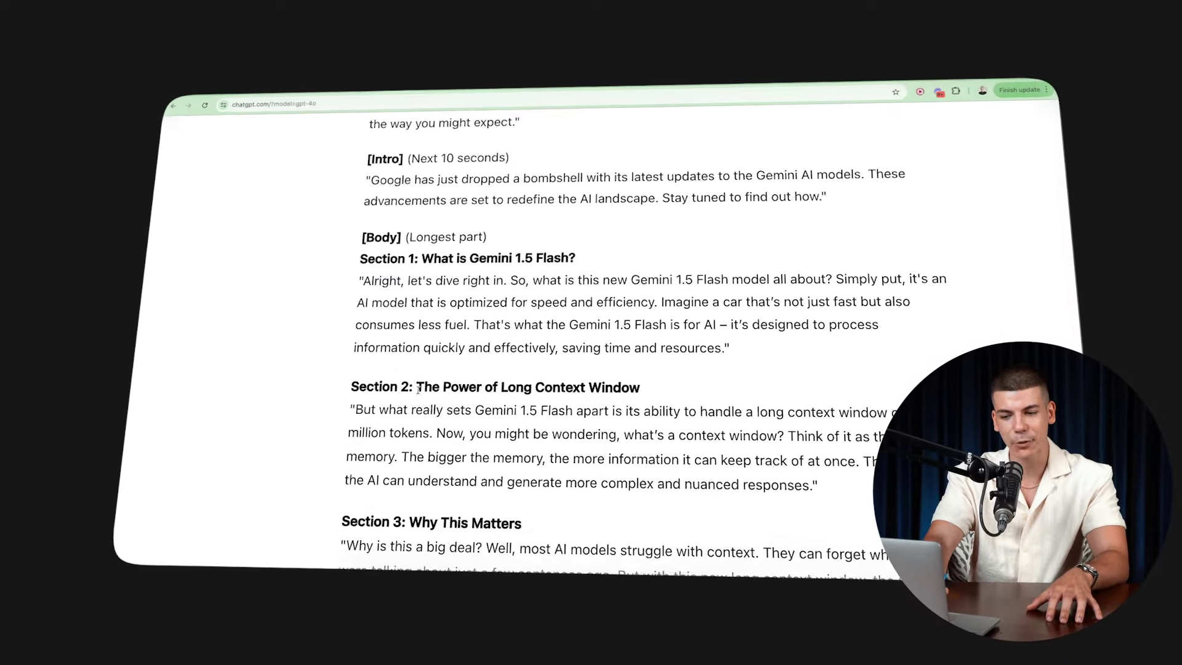
pyautogui.scroll(-3, 418, 390)
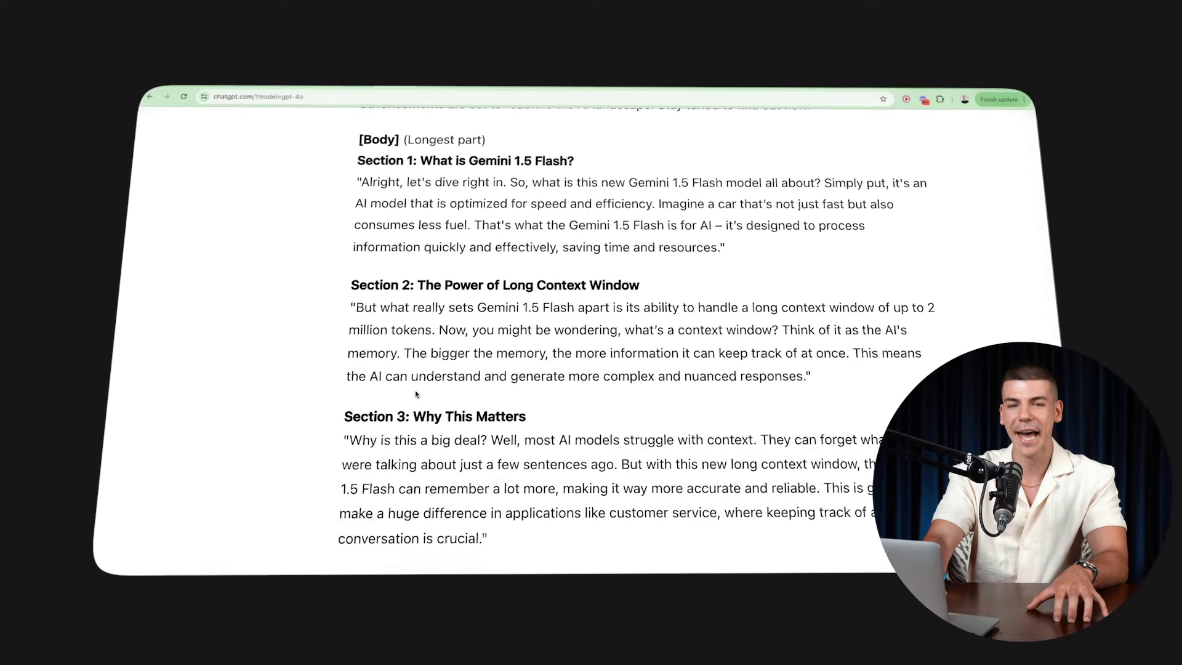
pyautogui.scroll(-1, 416, 394)
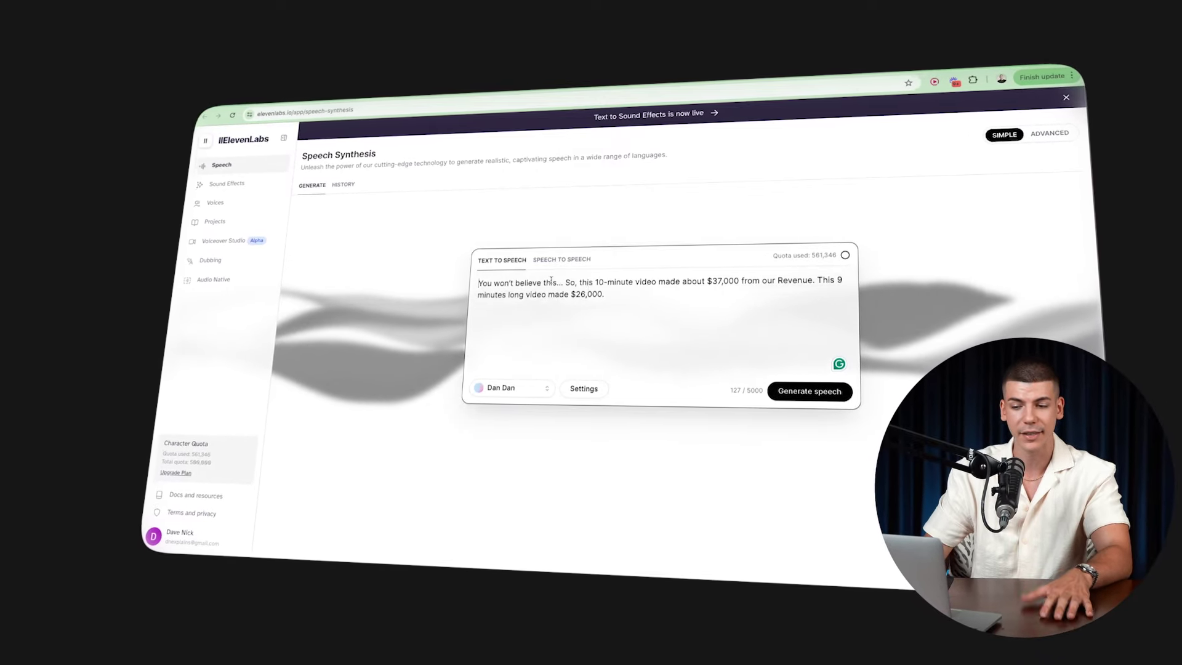
pyautogui.moveTo(605, 295); pyautogui.dragTo(515, 295)
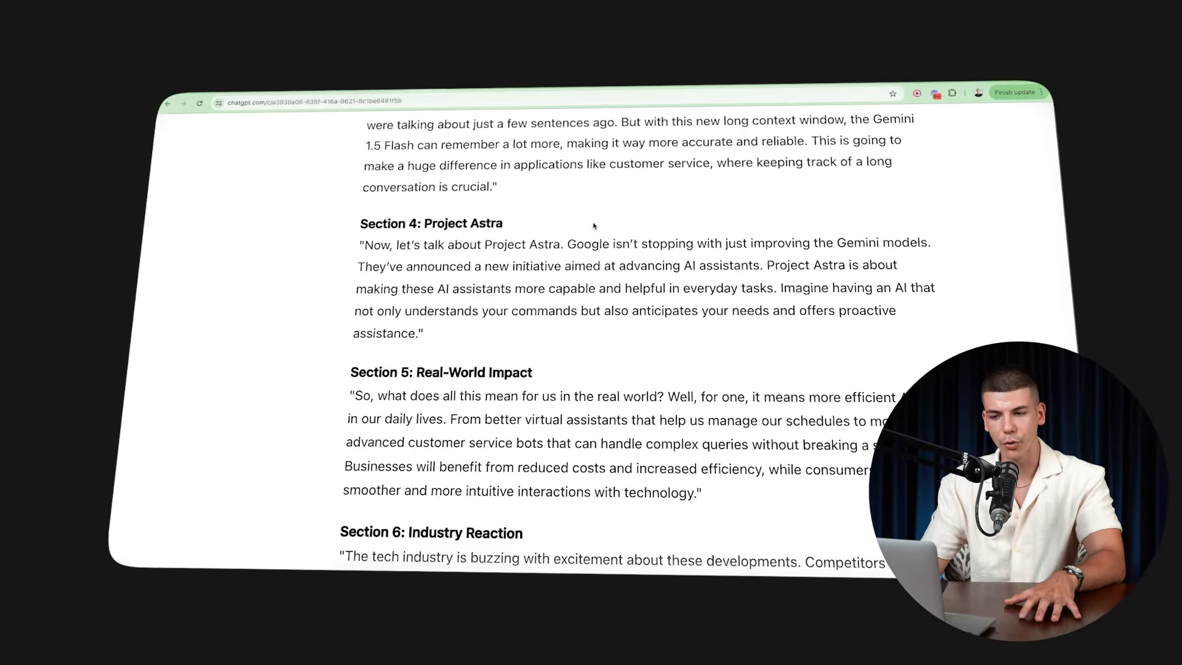
# Copy the Controversy Hook quote from the ChatGPT script and select the old ElevenLabs speech text
pyautogui.scroll(15, 579, 243)
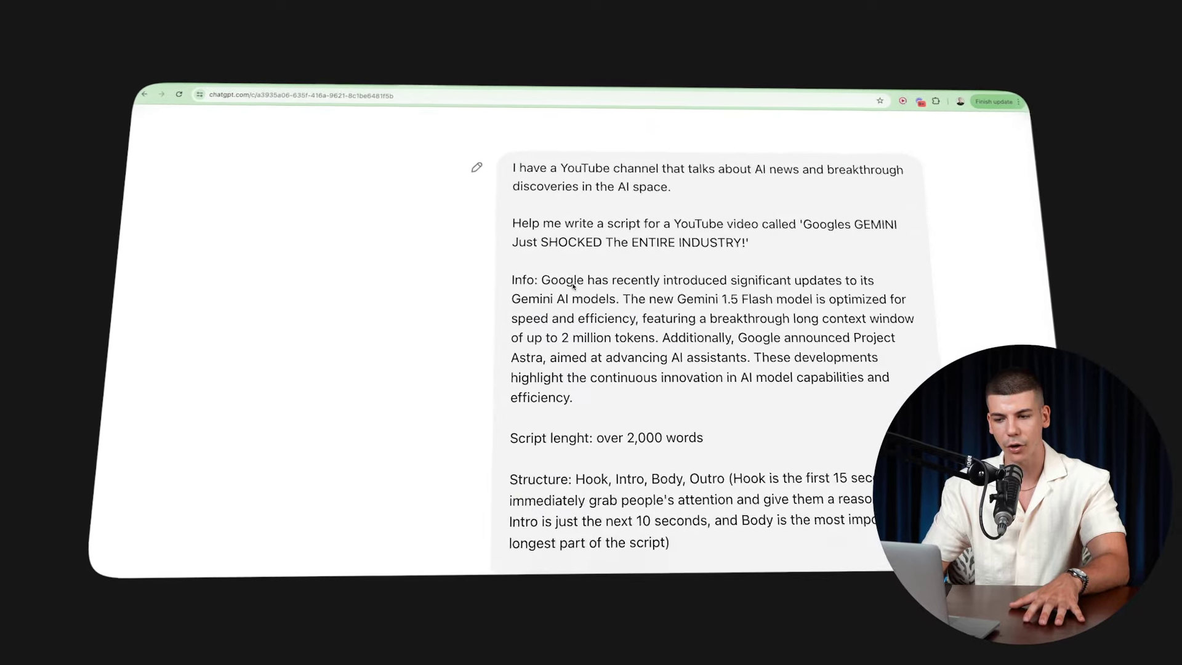
pyautogui.scroll(-10, 573, 285)
pyautogui.scroll(-6, 572, 286)
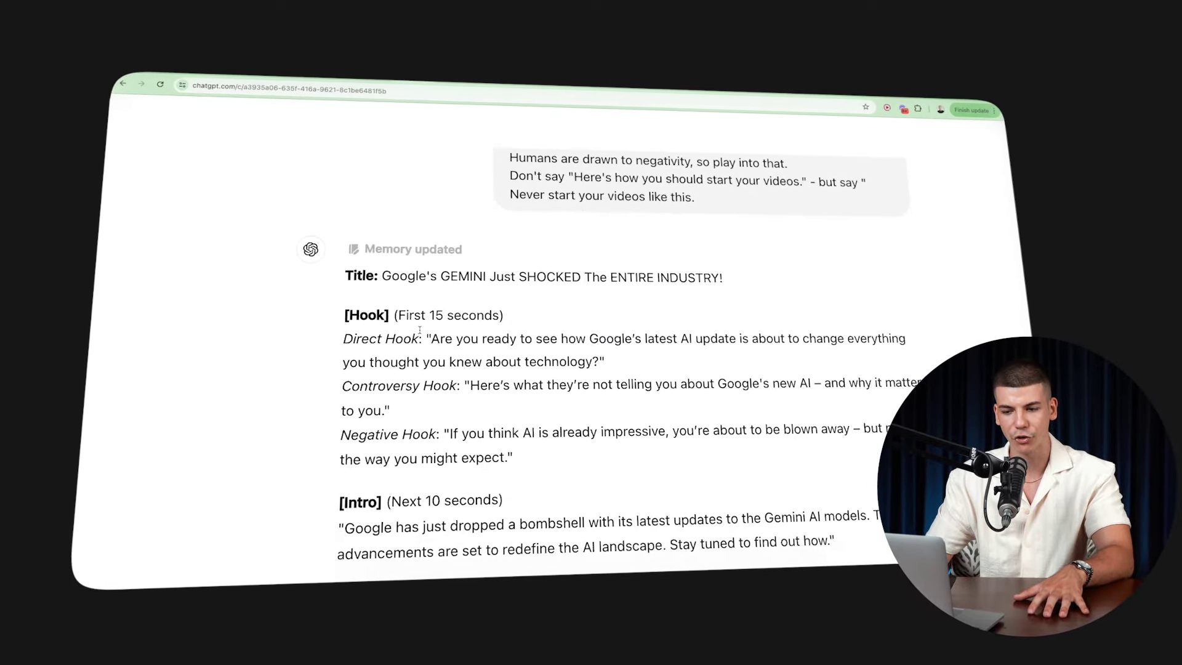
pyautogui.moveTo(435, 338); pyautogui.dragTo(607, 363)
pyautogui.click(607, 363)
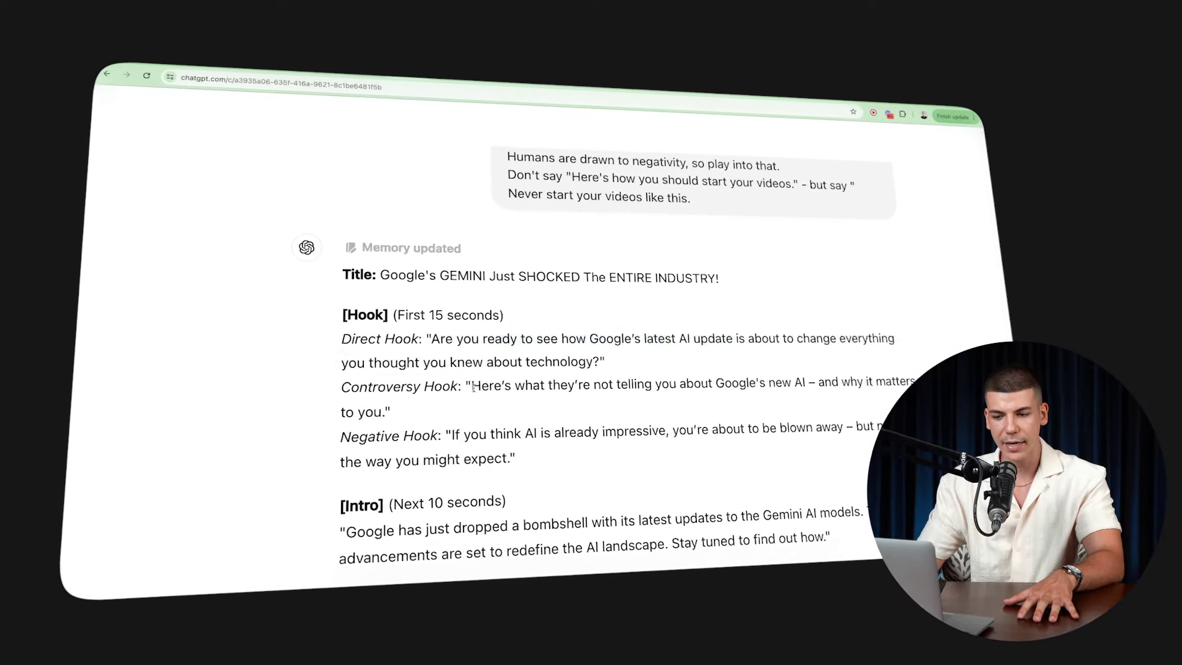
pyautogui.moveTo(471, 386); pyautogui.dragTo(385, 409)
pyautogui.hotkey('ctrl', 'c')
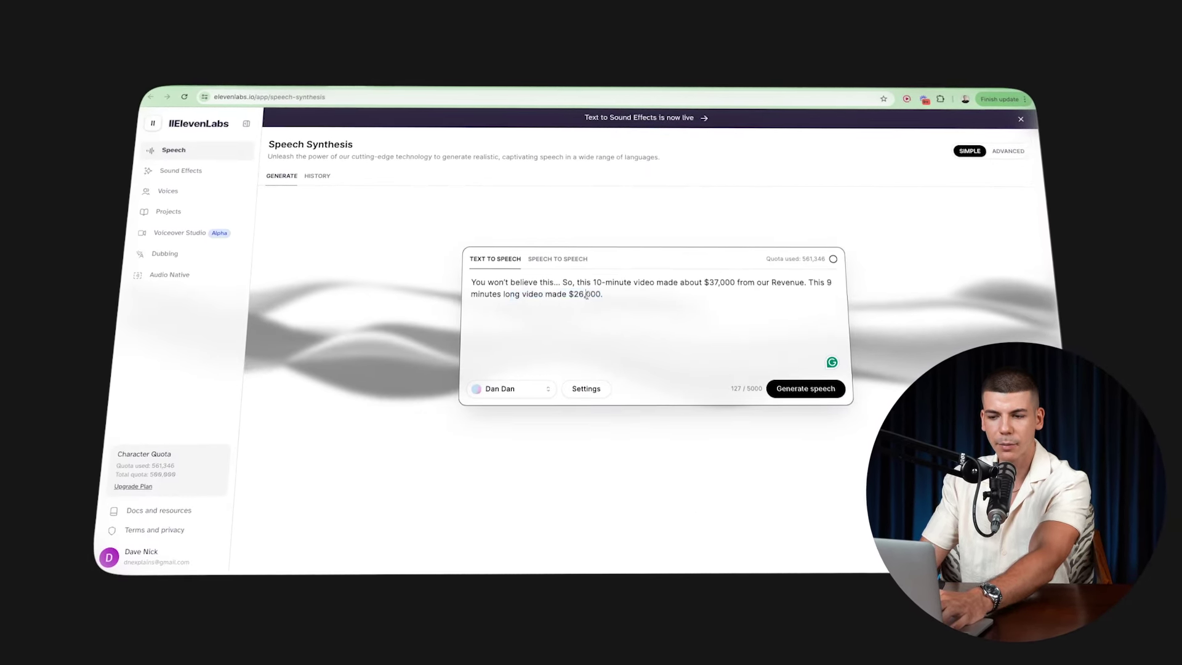
pyautogui.moveTo(605, 294); pyautogui.dragTo(478, 282)
# Paste the hook into ElevenLabs, switch the voice to Tim Naser, and generate the speech
pyautogui.hotkey('ctrl', 'v')
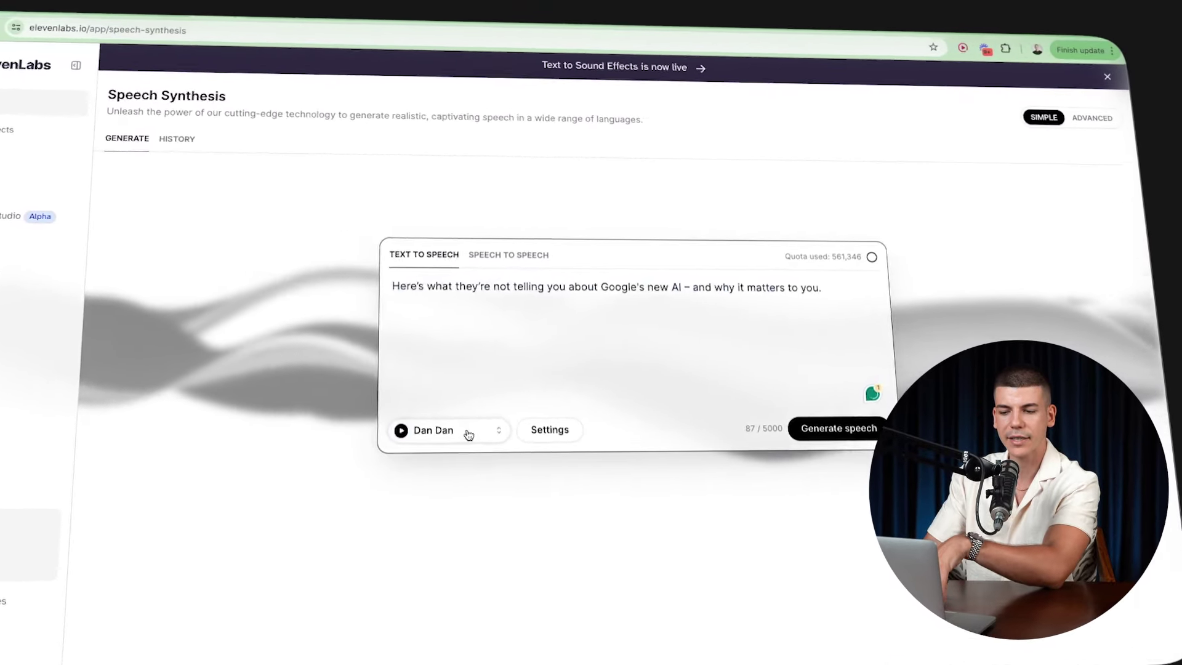
pyautogui.click(468, 433)
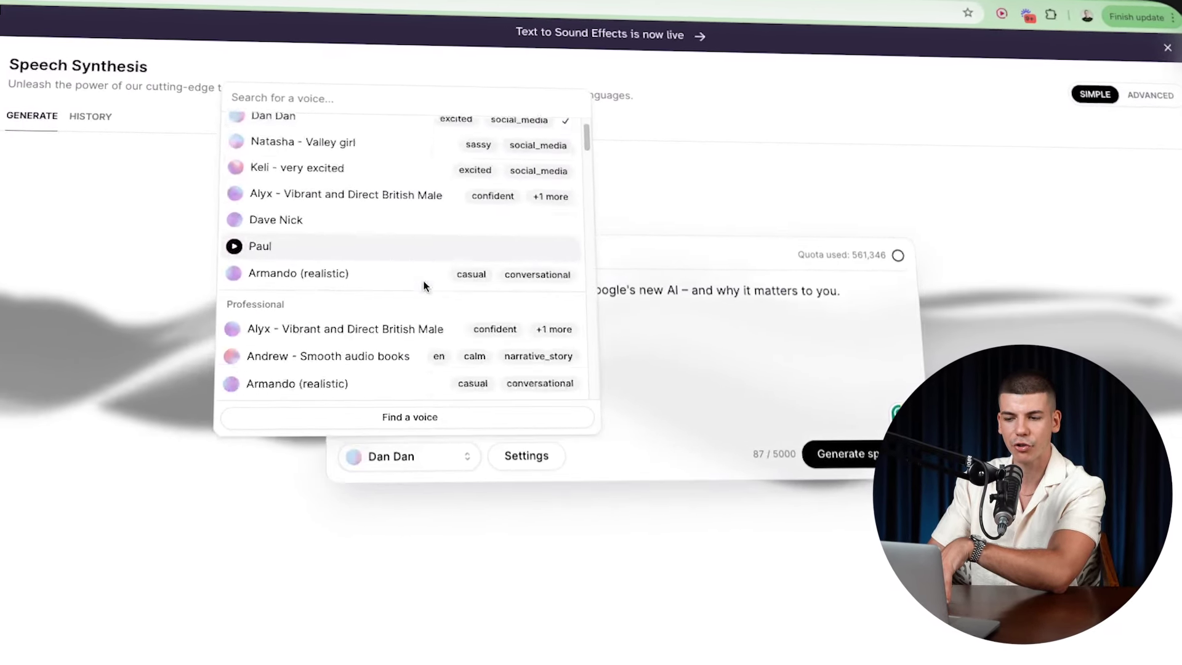
pyautogui.scroll(-5, 463, 284)
pyautogui.scroll(-4, 425, 280)
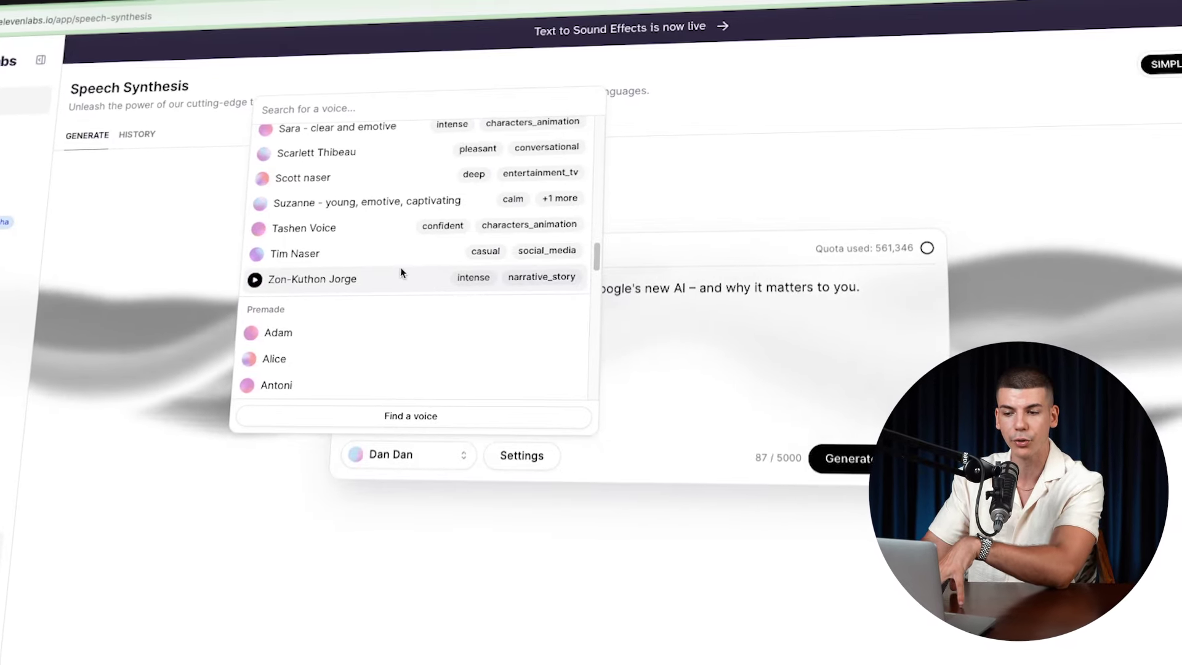
pyautogui.click(345, 254)
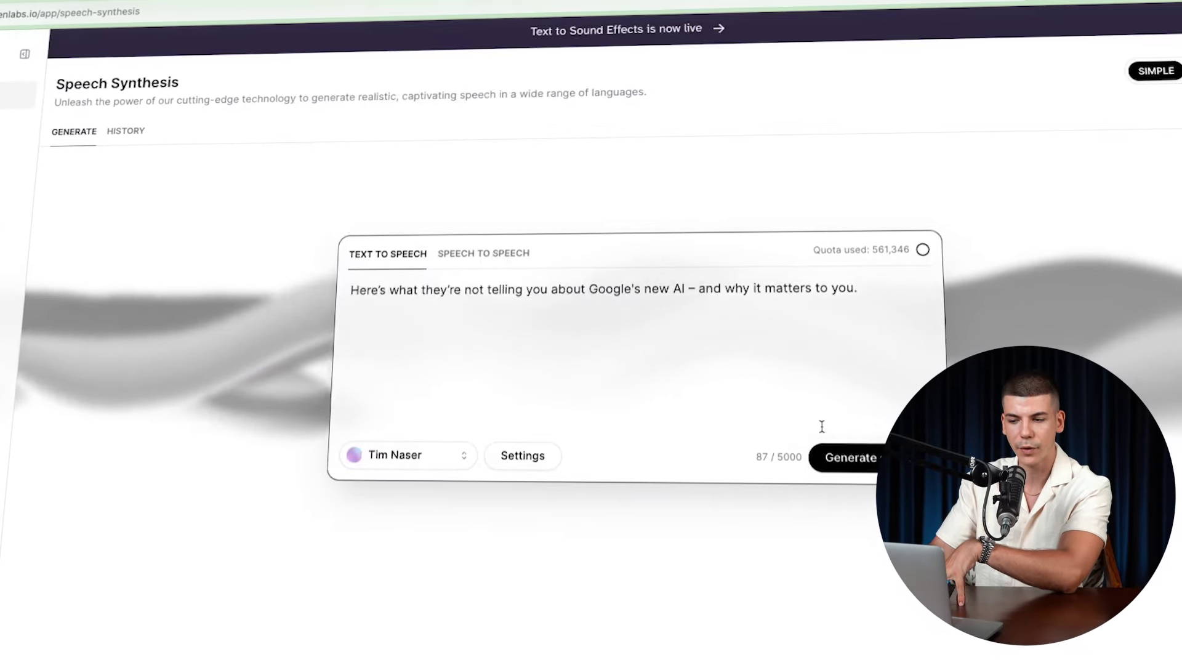
pyautogui.hotkey('shift', 'Return')
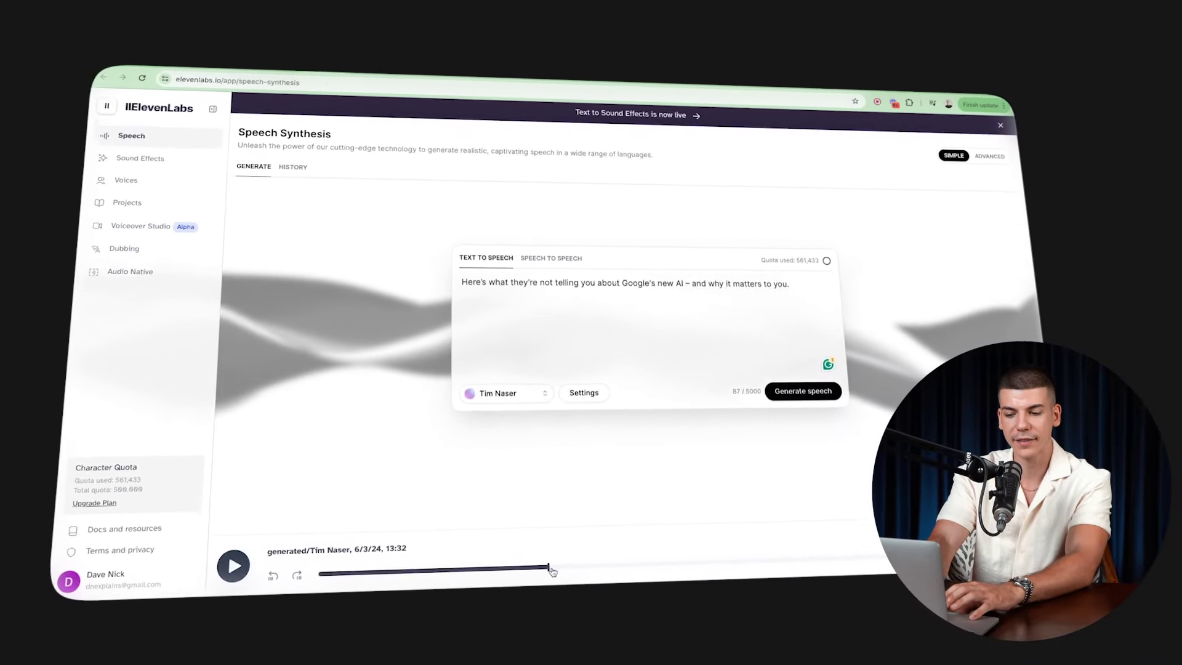
pyautogui.moveTo(550, 571); pyautogui.dragTo(338, 563)
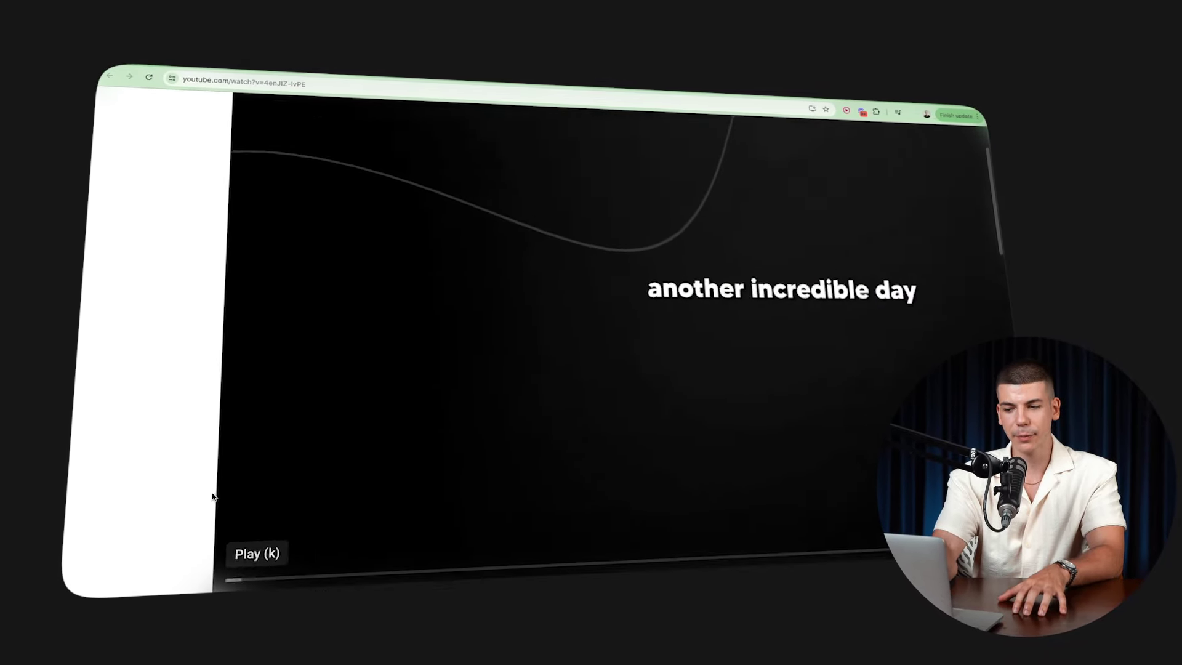
# Watch TheAIGRID video up to 2:24, start a blank CapCut project, and search 'black grid background'
pyautogui.click(213, 496)
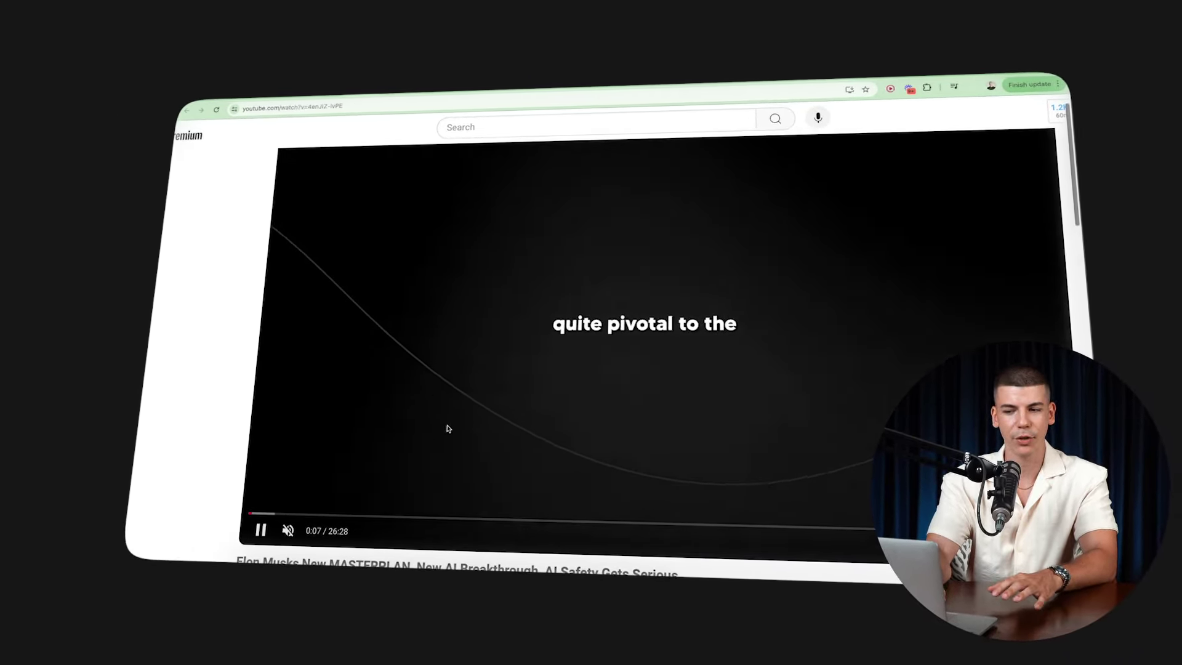
pyautogui.click(263, 529)
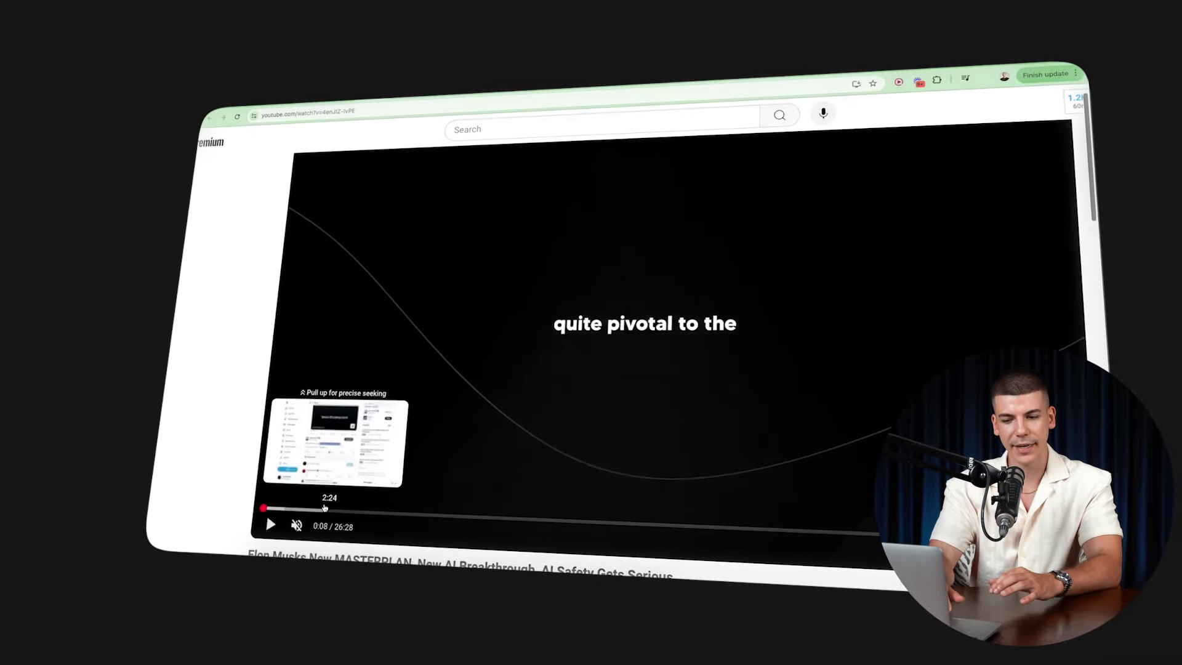
pyautogui.click(320, 512)
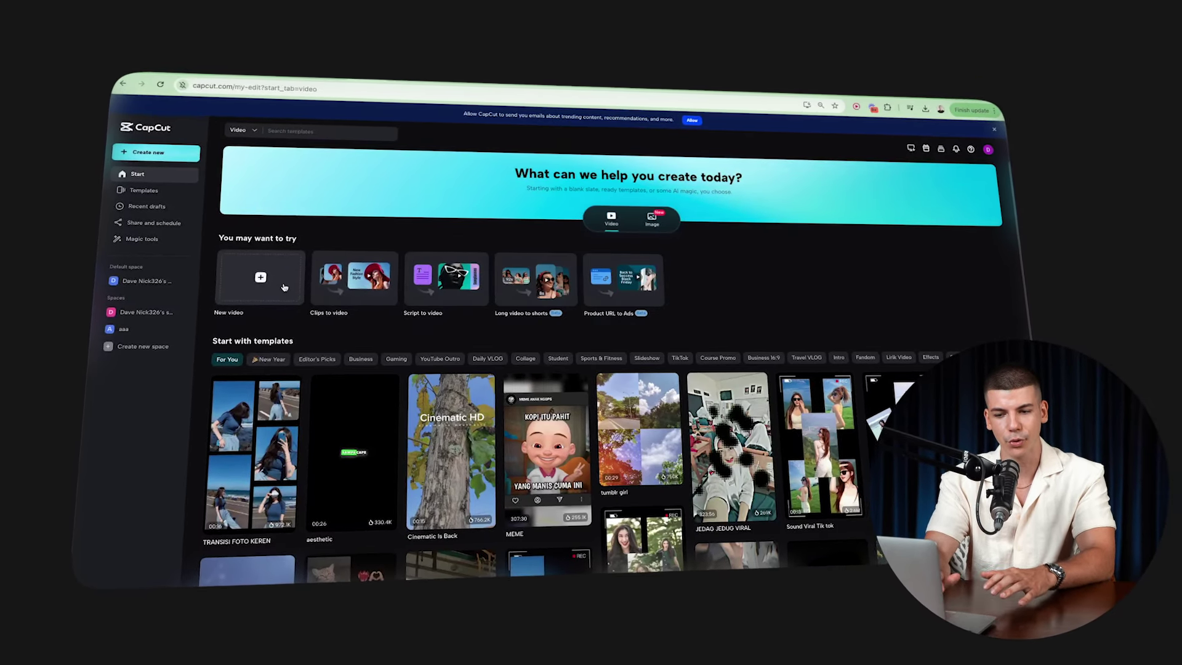
pyautogui.click(265, 279)
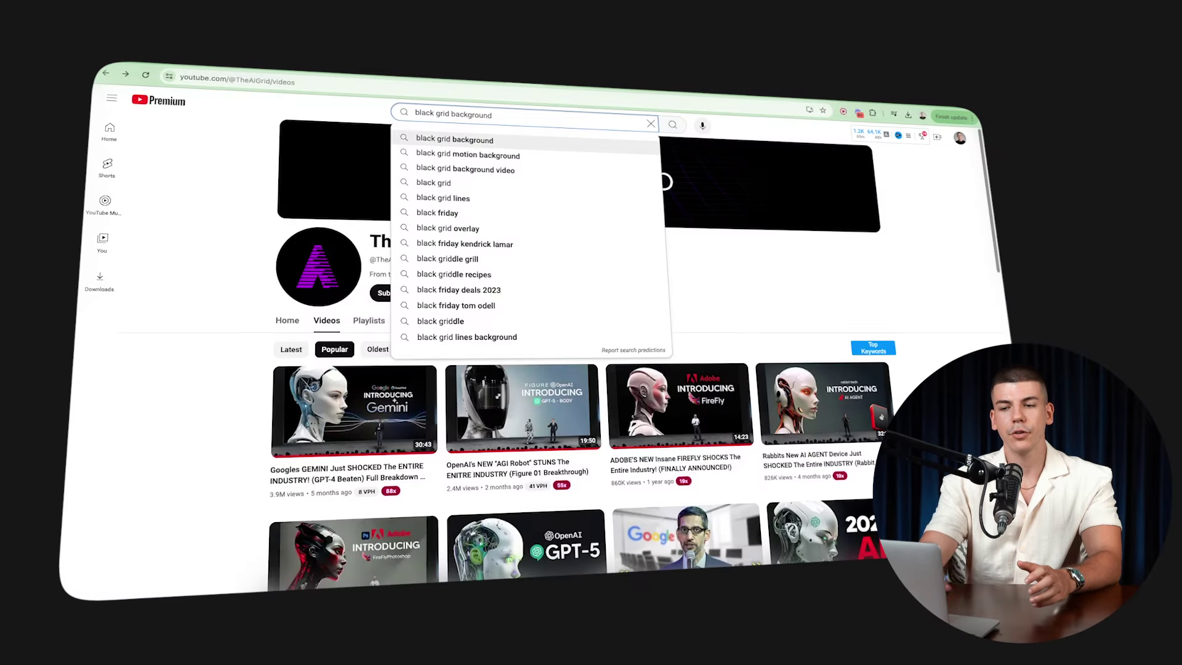
pyautogui.press('Return')
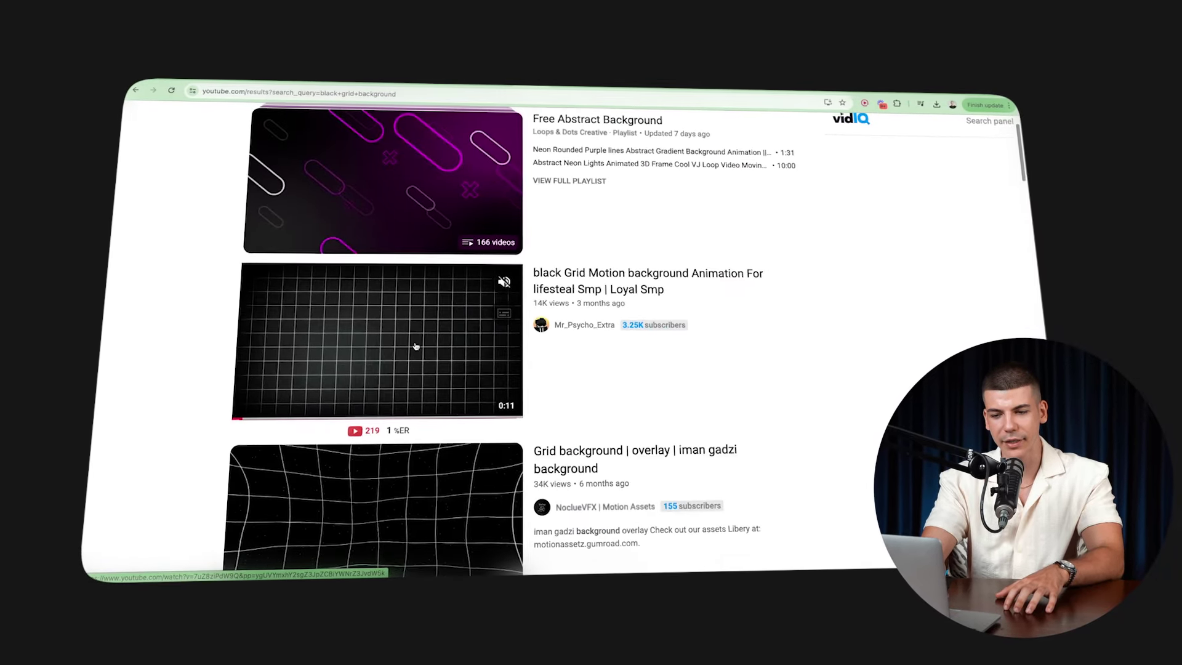
# Copy the black Grid Motion video's share link and search the web for a YouTube-to-MP4 converter
pyautogui.click(416, 345)
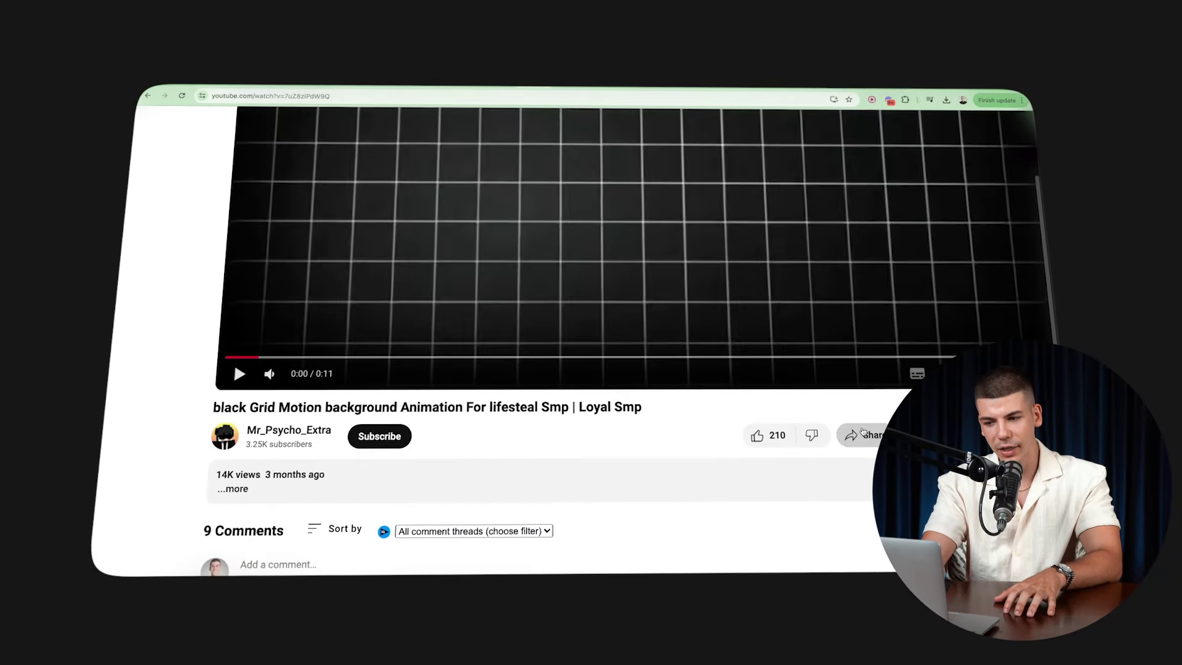
pyautogui.click(861, 435)
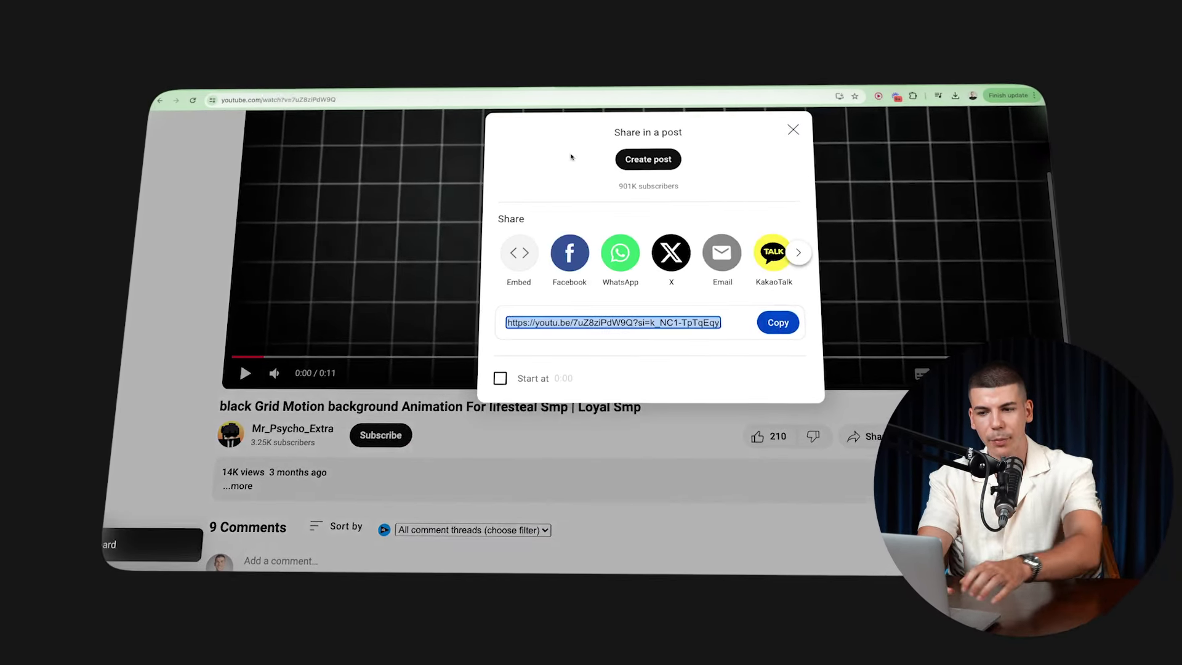
pyautogui.click(572, 97)
pyautogui.write('youtube to m')
pyautogui.press('Return')
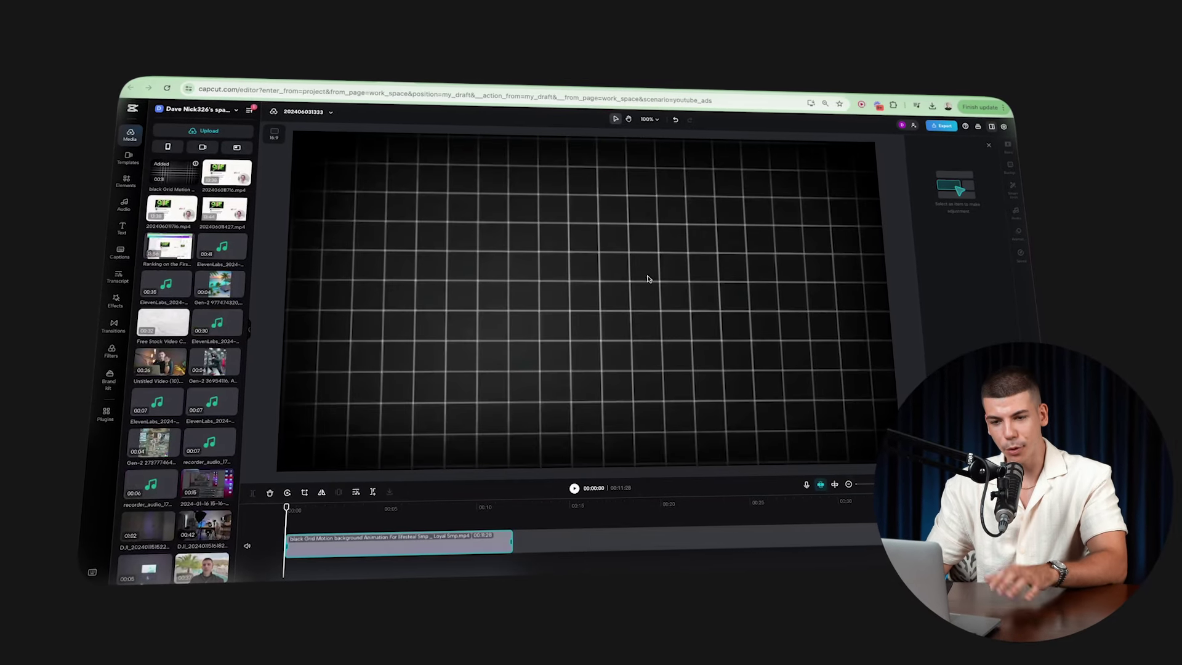
# Generate English auto captions from the voiceover and drag the caption box to the canvas centre
pyautogui.moveTo(209, 137)
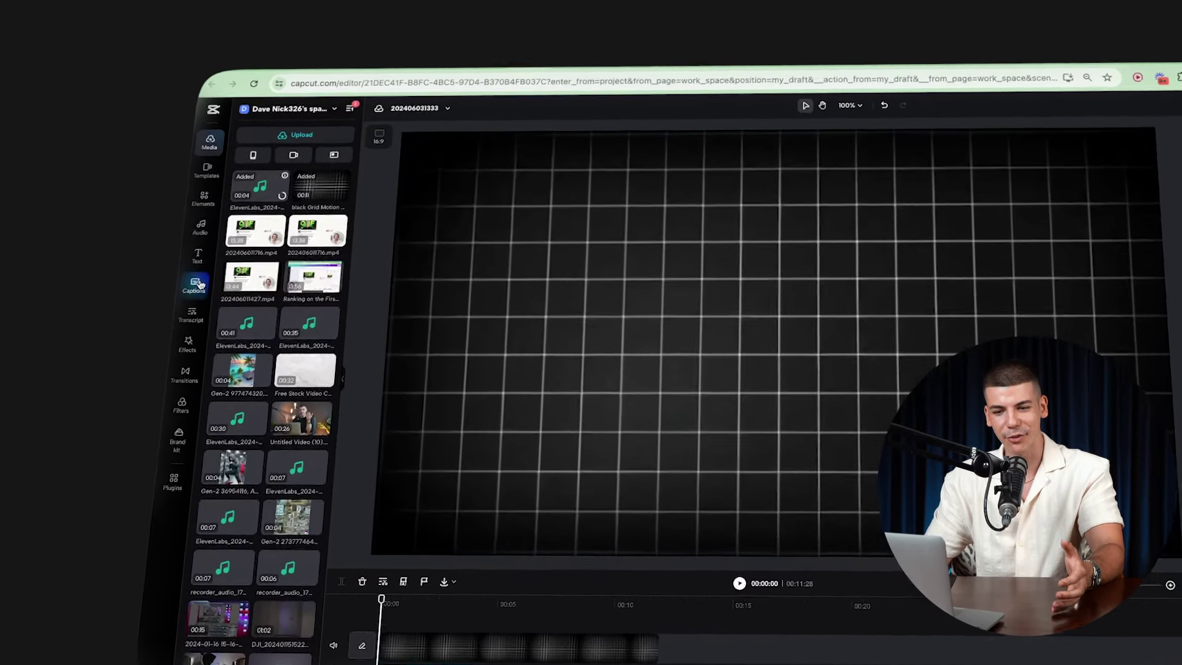
pyautogui.click(111, 250)
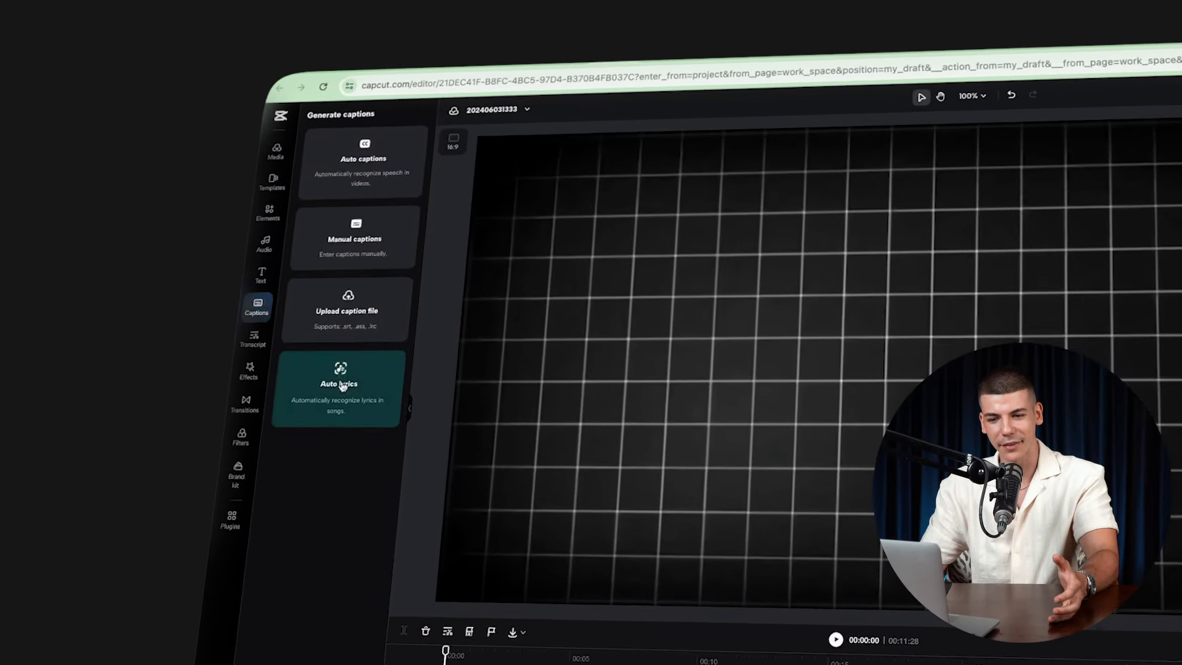
pyautogui.click(356, 157)
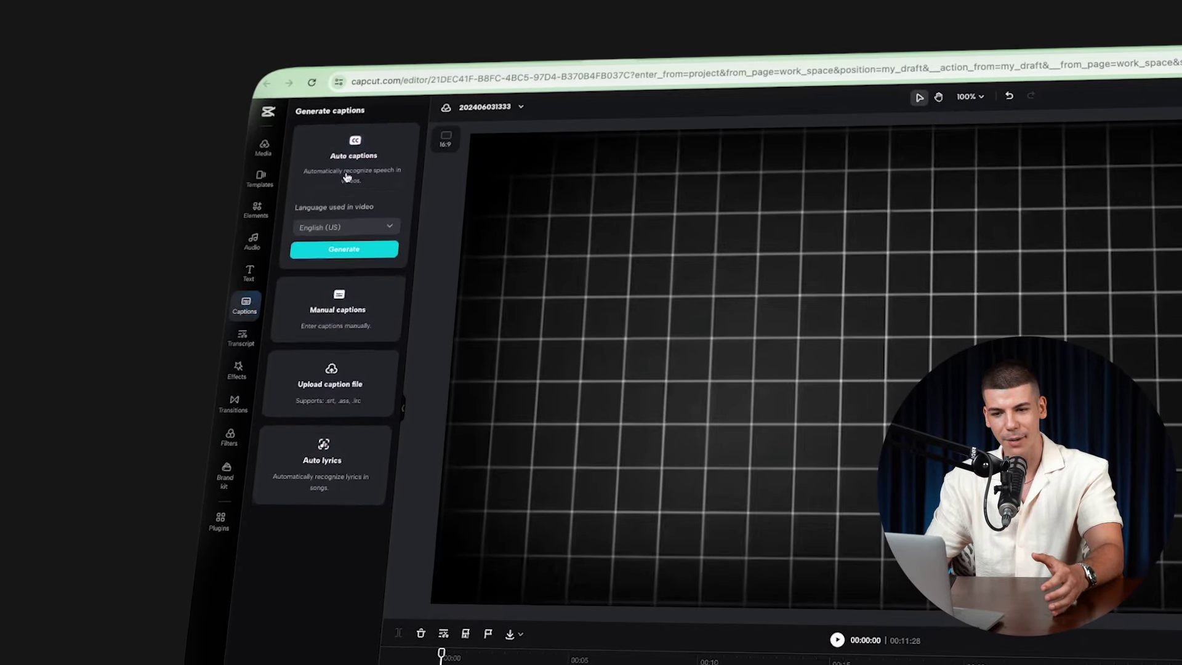
pyautogui.click(337, 253)
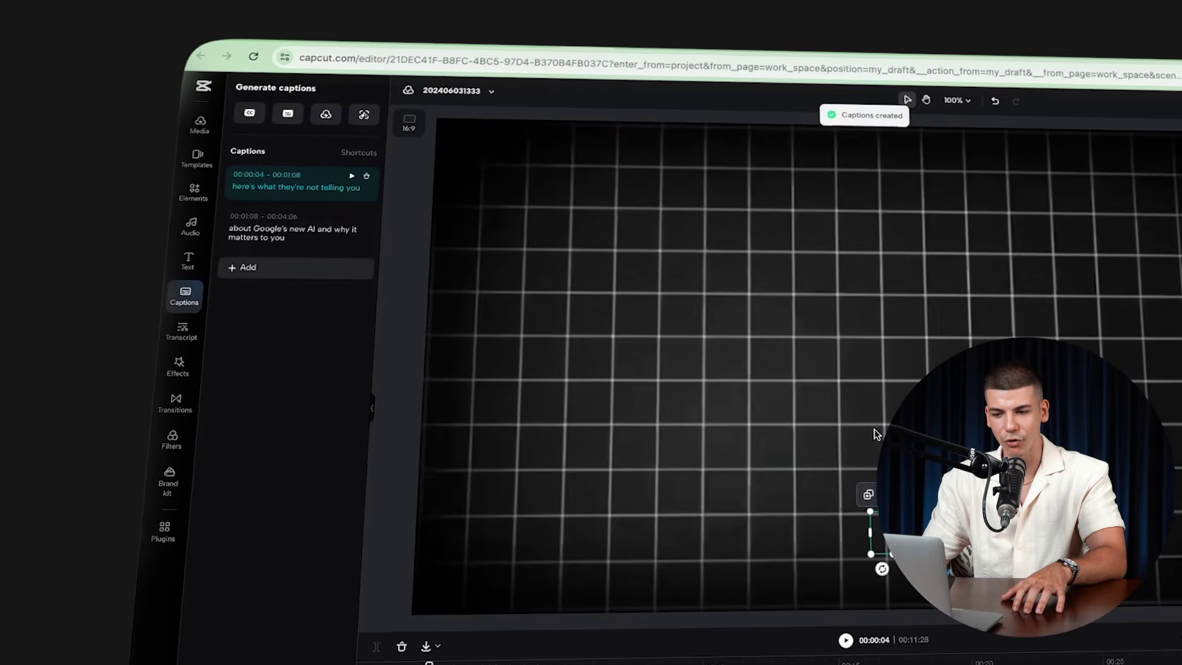
pyautogui.moveTo(879, 530); pyautogui.dragTo(878, 350)
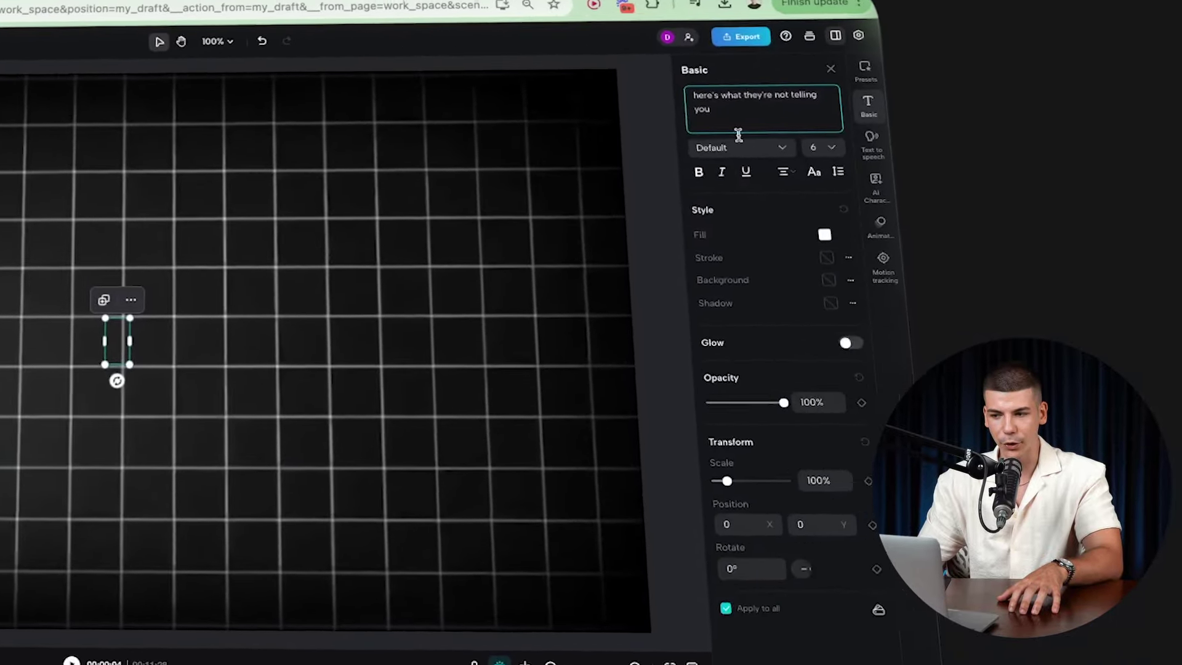
# Set the caption font size to 39 and apply a word-by-word caption animation
pyautogui.click(1065, 174)
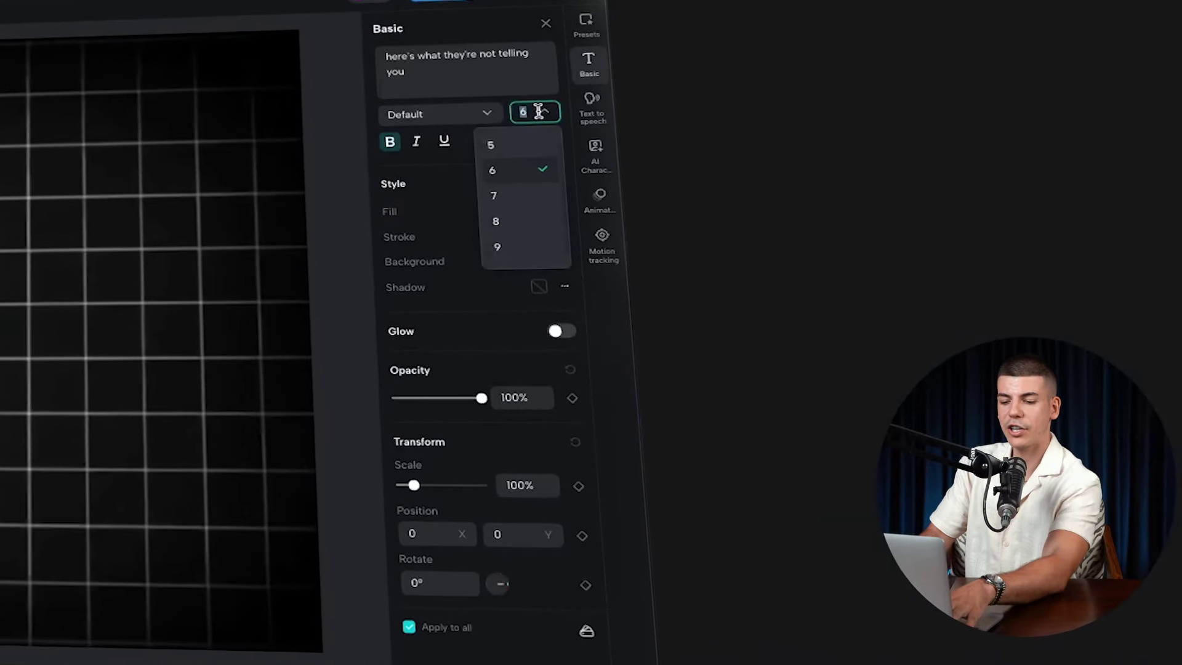
pyautogui.write('39')
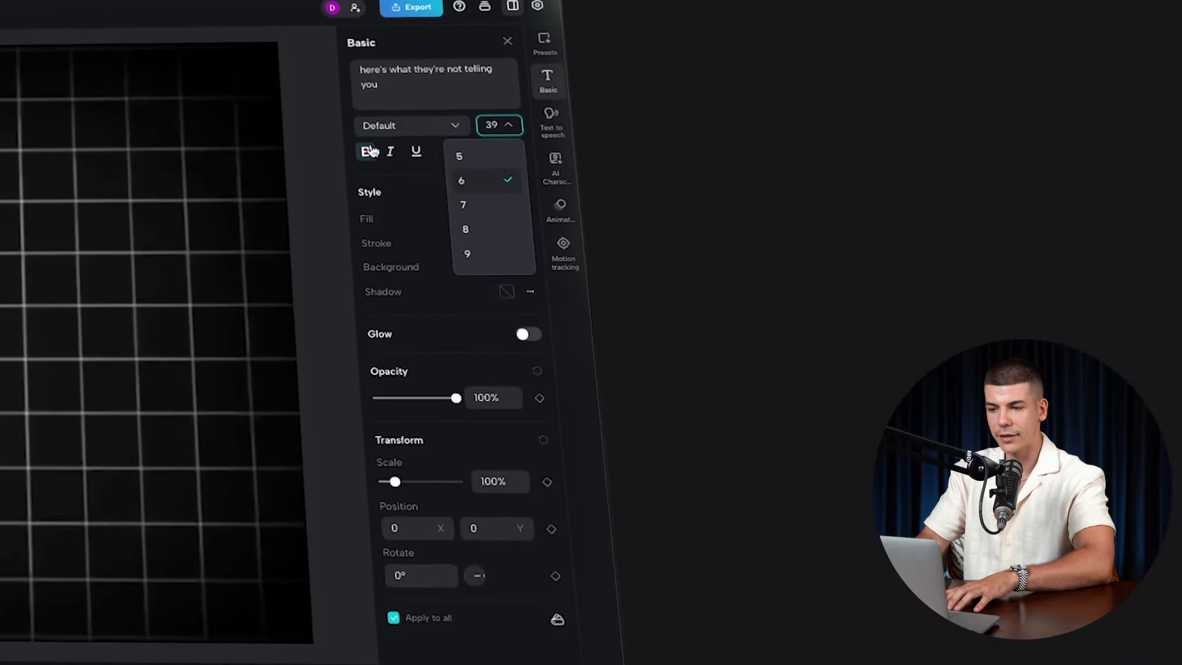
pyautogui.click(560, 206)
pyautogui.scroll(-3, 554, 457)
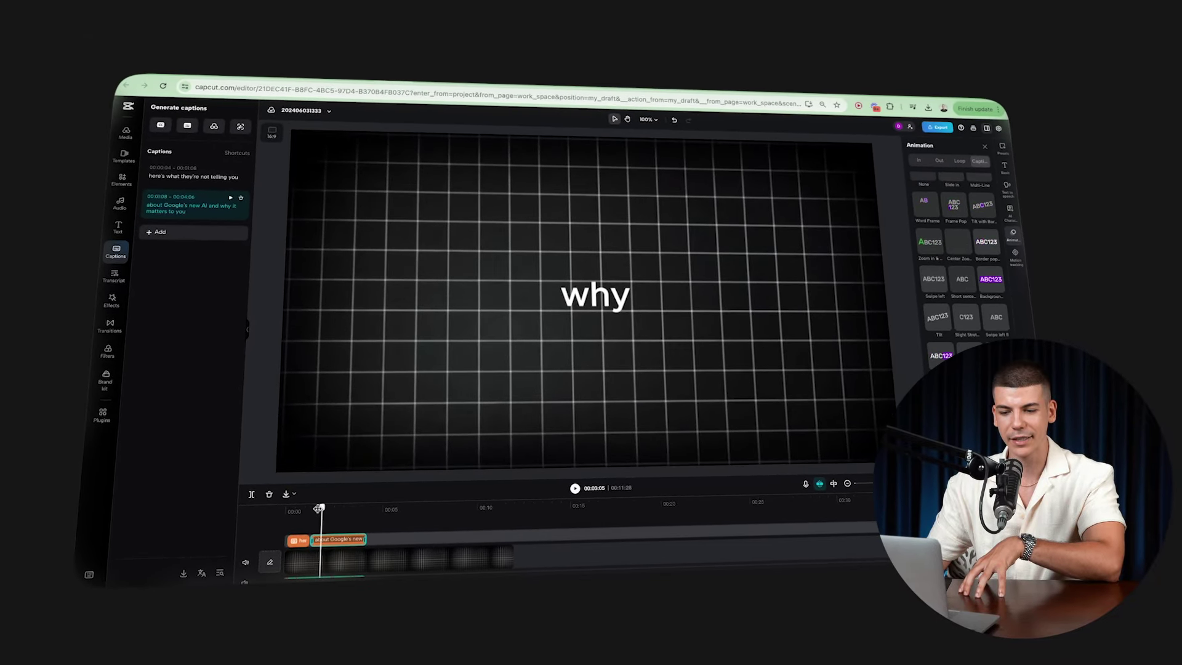
# Rewind to the start and play the video to preview the animated captions
pyautogui.moveTo(308, 510); pyautogui.dragTo(292, 509)
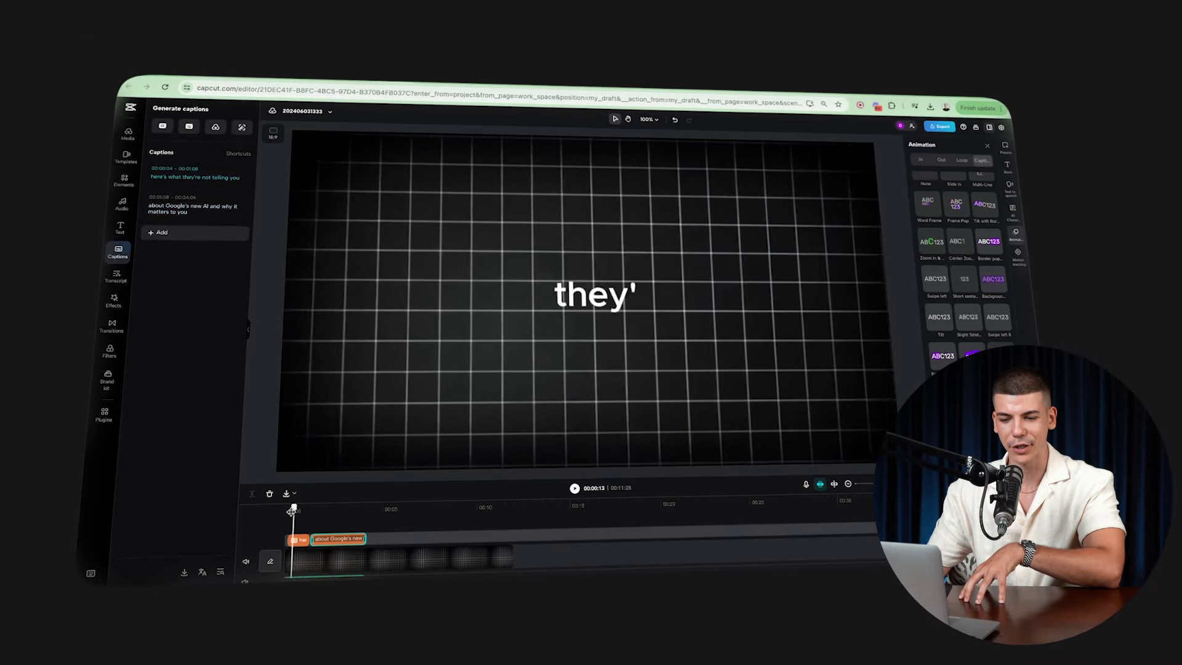
pyautogui.click(573, 490)
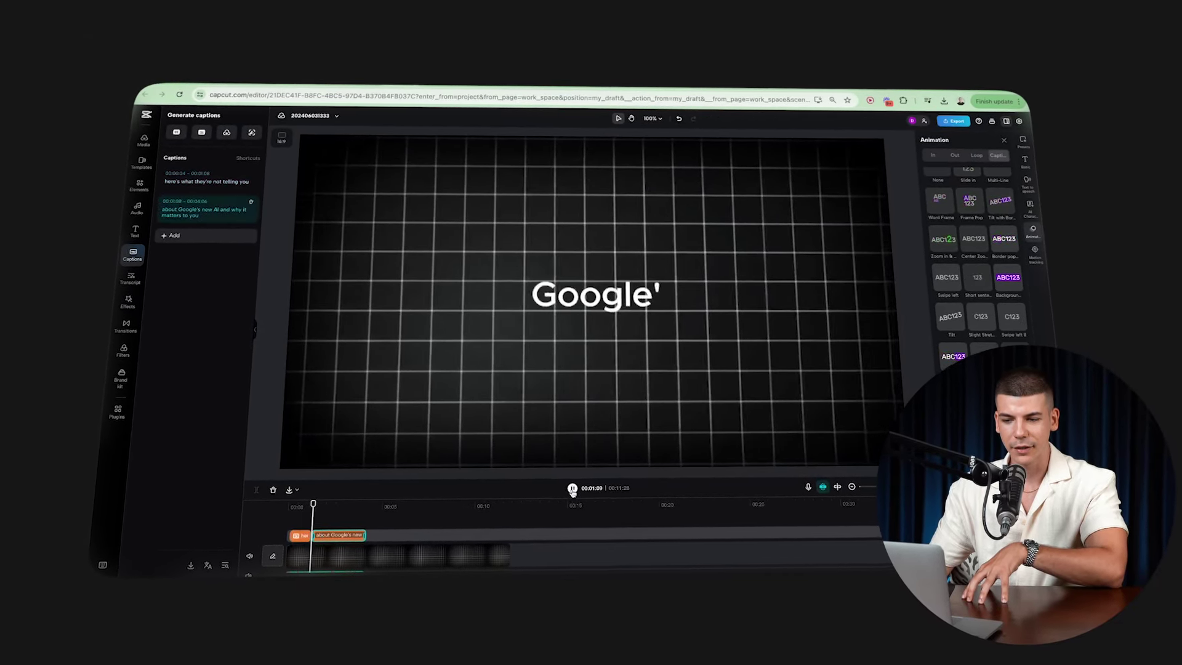
pyautogui.click(572, 489)
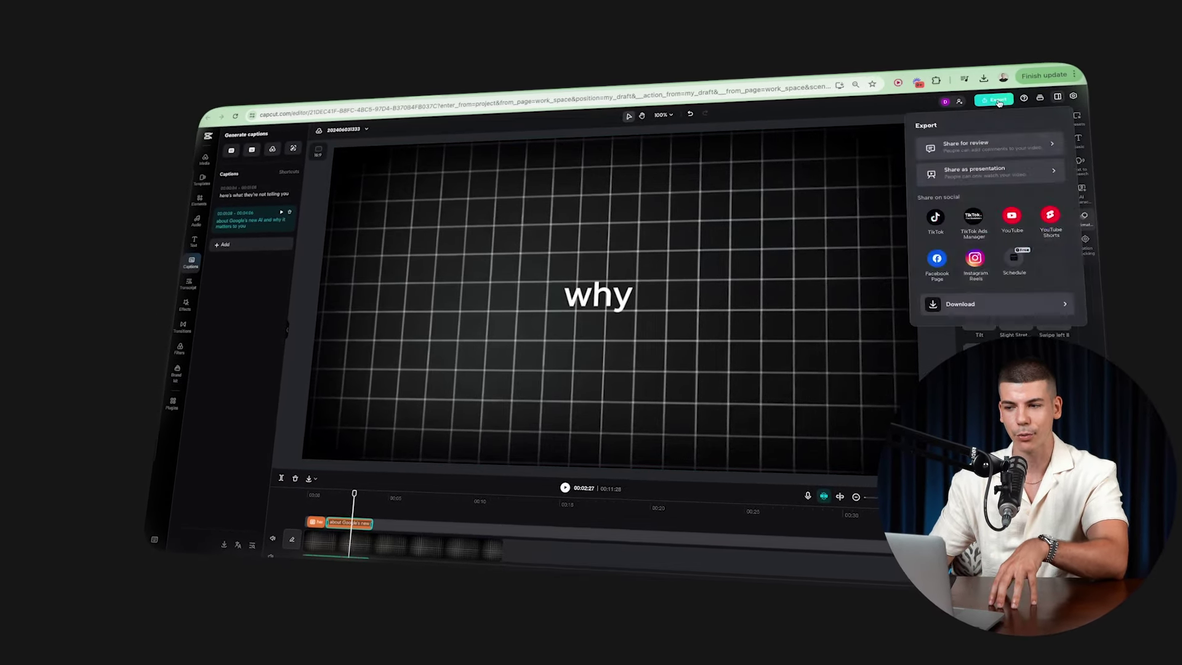
# Export the video as a 1080p, 60fps MP4 from the Download export settings
pyautogui.click(961, 304)
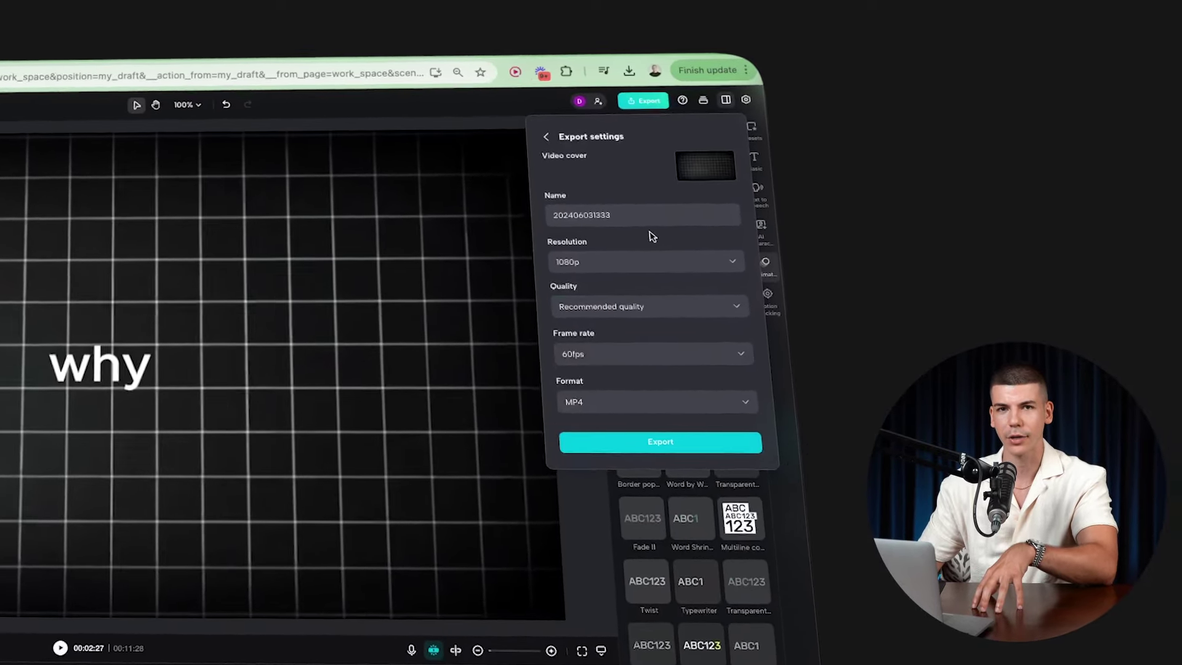
pyautogui.click(656, 443)
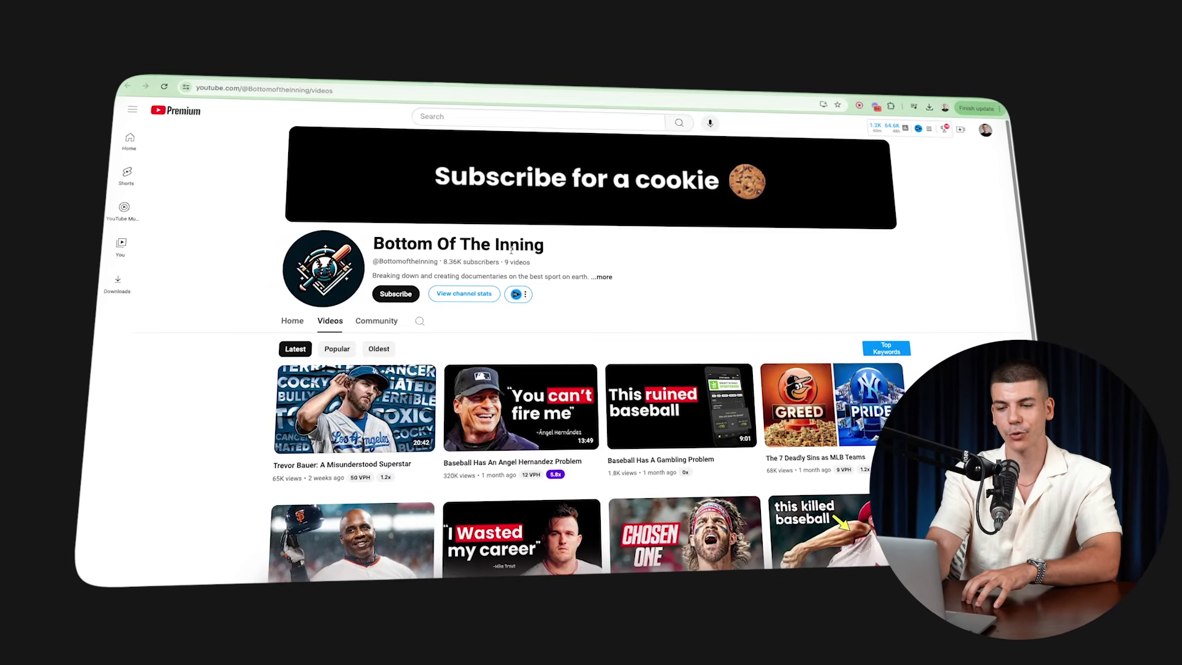
# Scroll through the example channels' video grids to compare their thumbnails
pyautogui.scroll(-5, 513, 247)
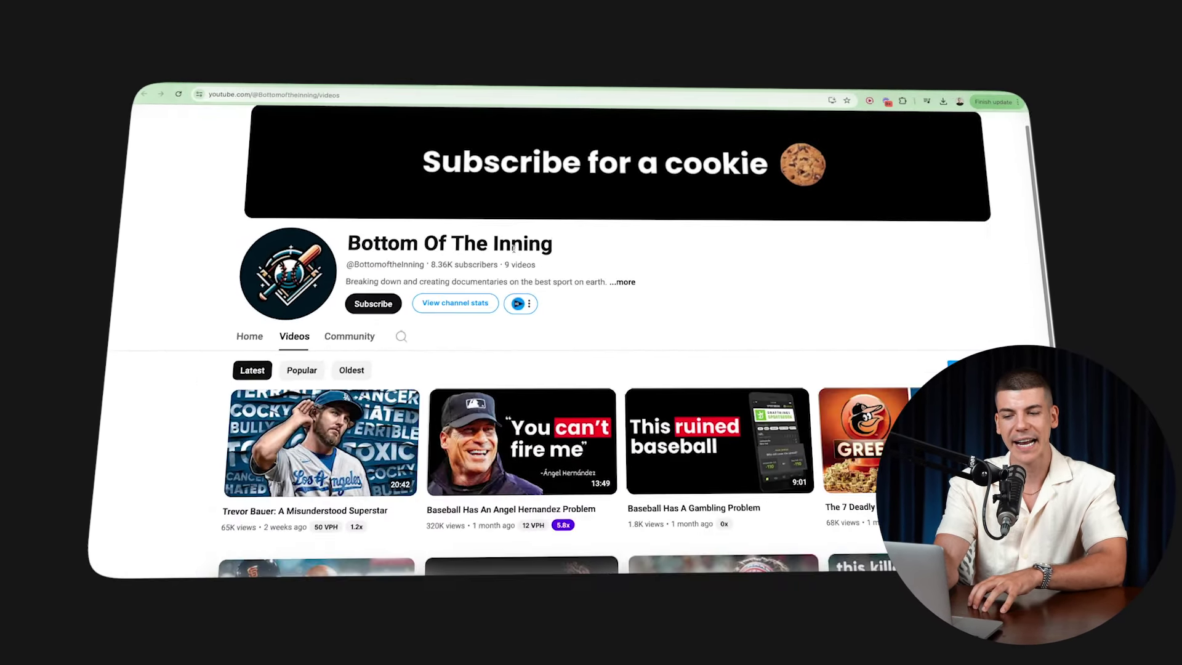
pyautogui.scroll(-3, 973, 344)
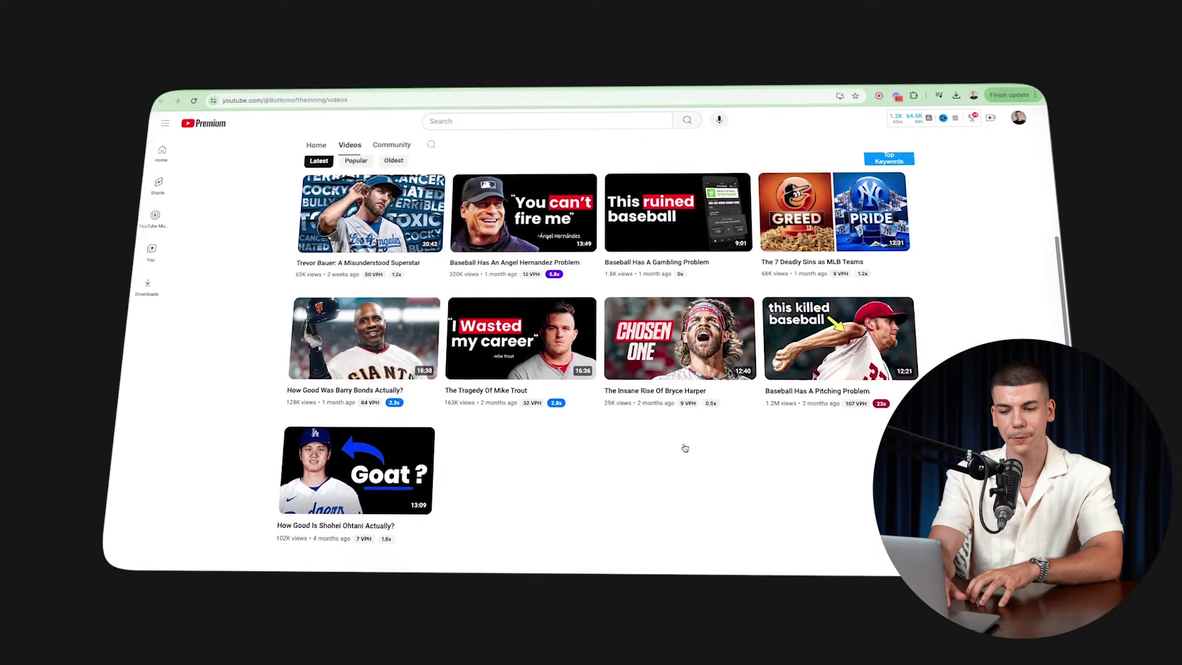
pyautogui.scroll(-2, 244, 545)
pyautogui.scroll(5, 246, 541)
pyautogui.scroll(-5, 249, 540)
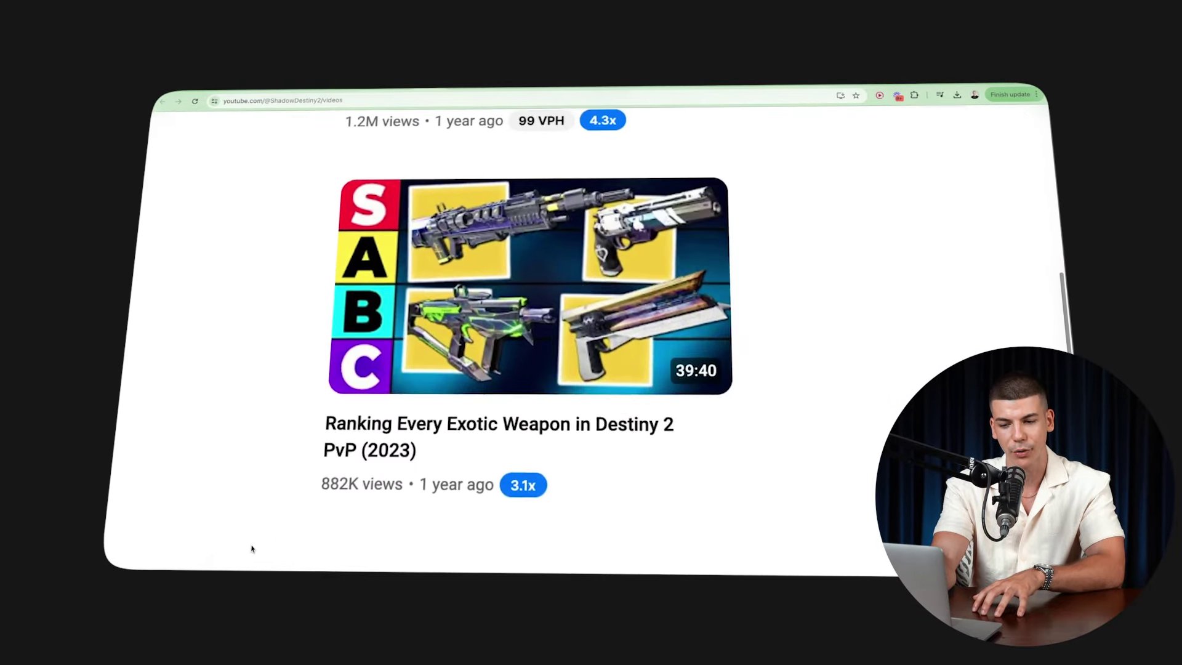
pyautogui.scroll(-4, 250, 549)
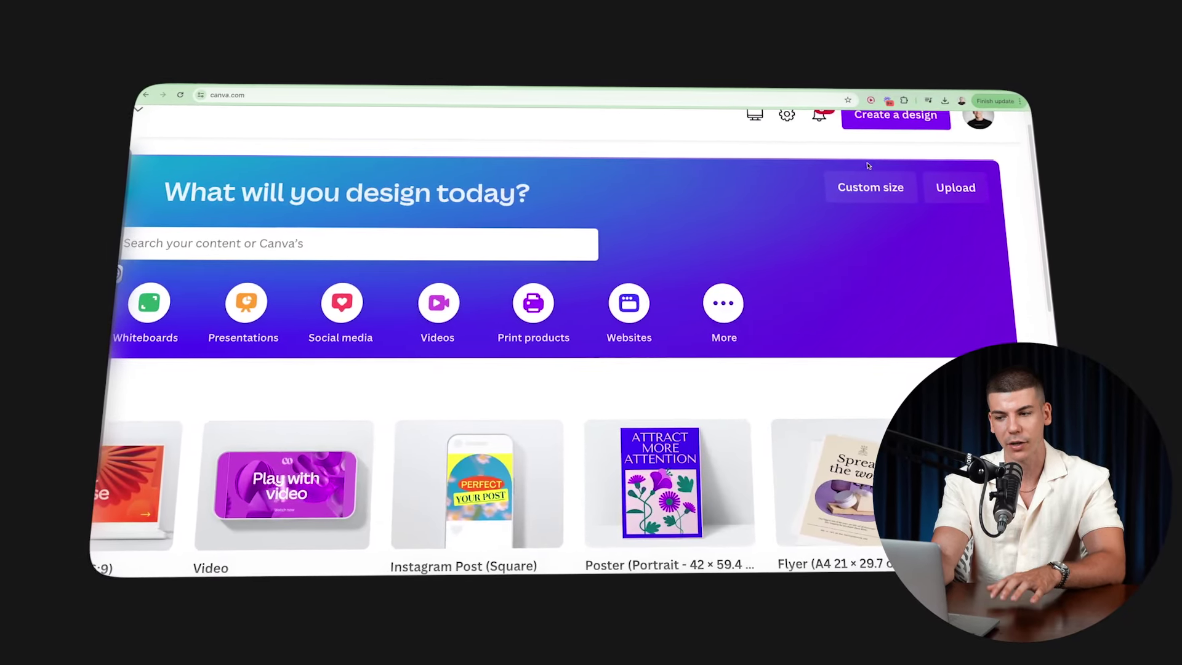
# Create a 1920×1080 custom design with a black background, then search Elements for 'goog'
pyautogui.click(870, 187)
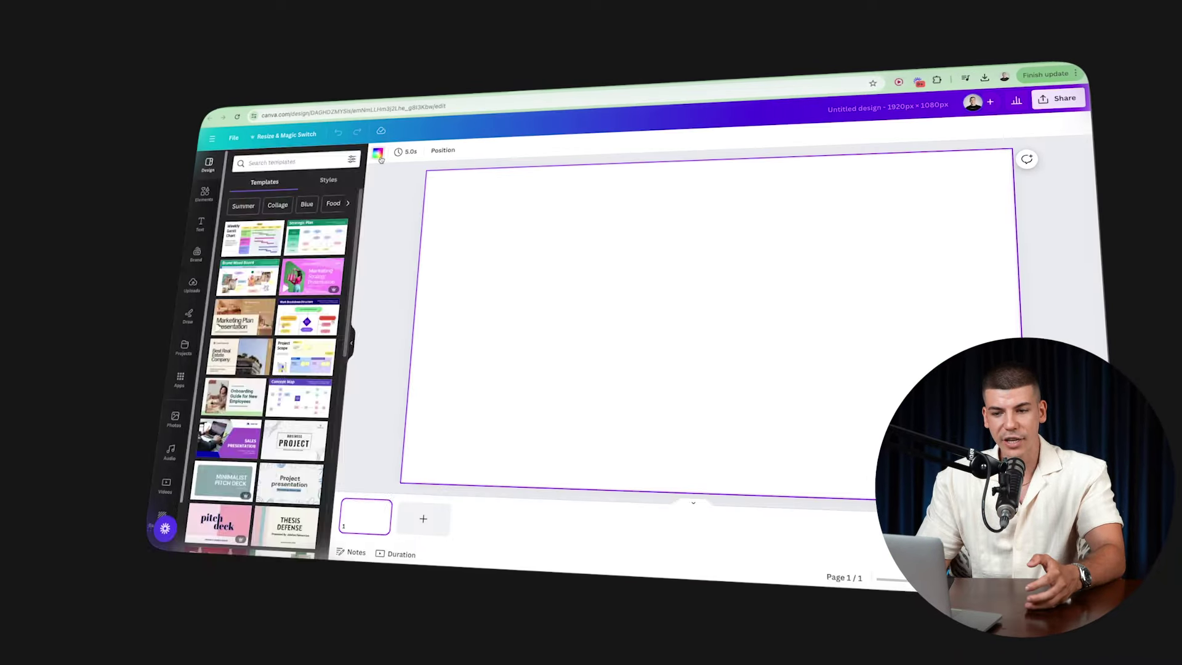
pyautogui.click(214, 339)
pyautogui.click(205, 194)
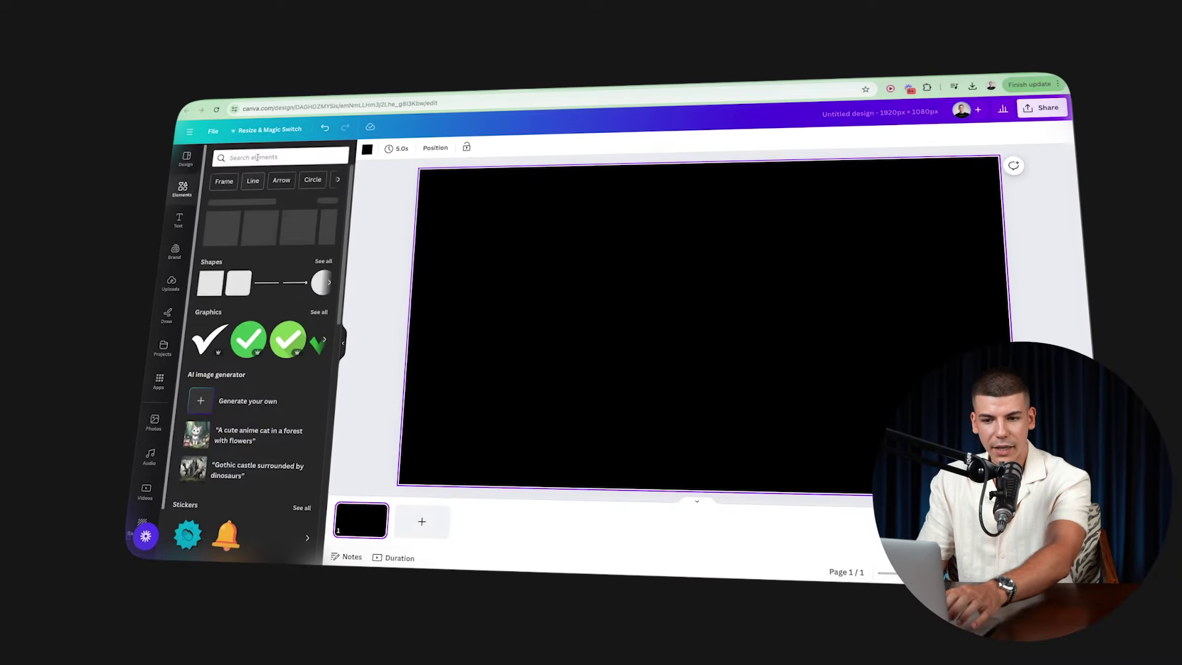
pyautogui.click(258, 158)
pyautogui.write('goog')
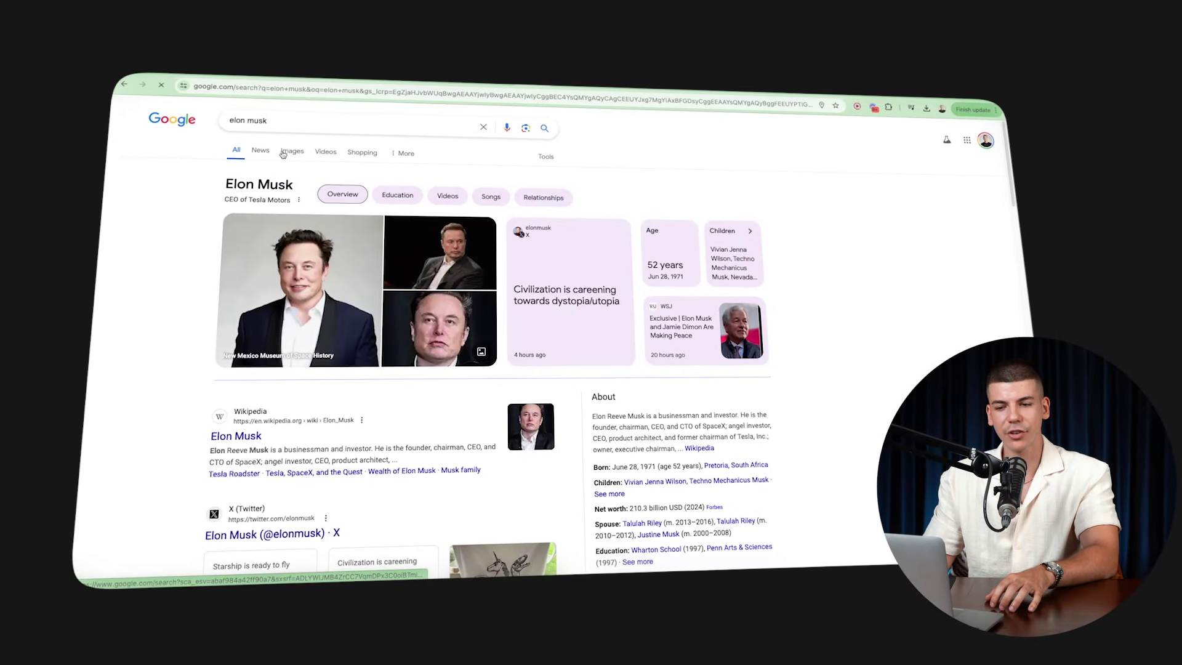
# Copy an Elon Musk portrait photo from the Google Images results
pyautogui.click(280, 152)
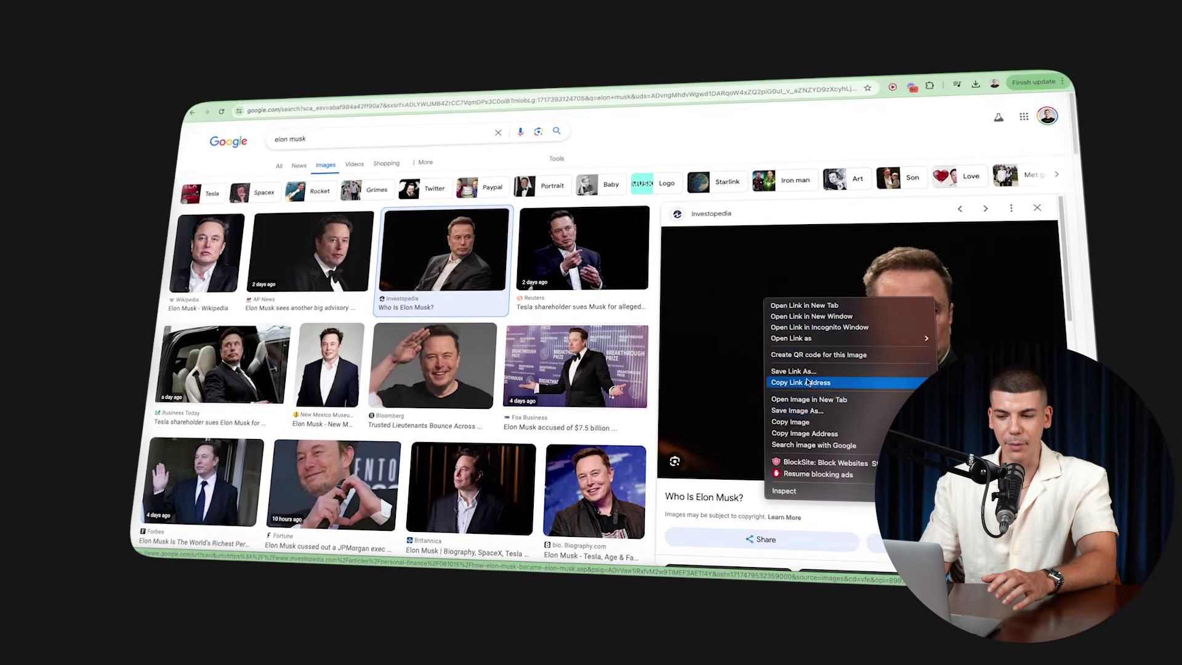
pyautogui.click(822, 424)
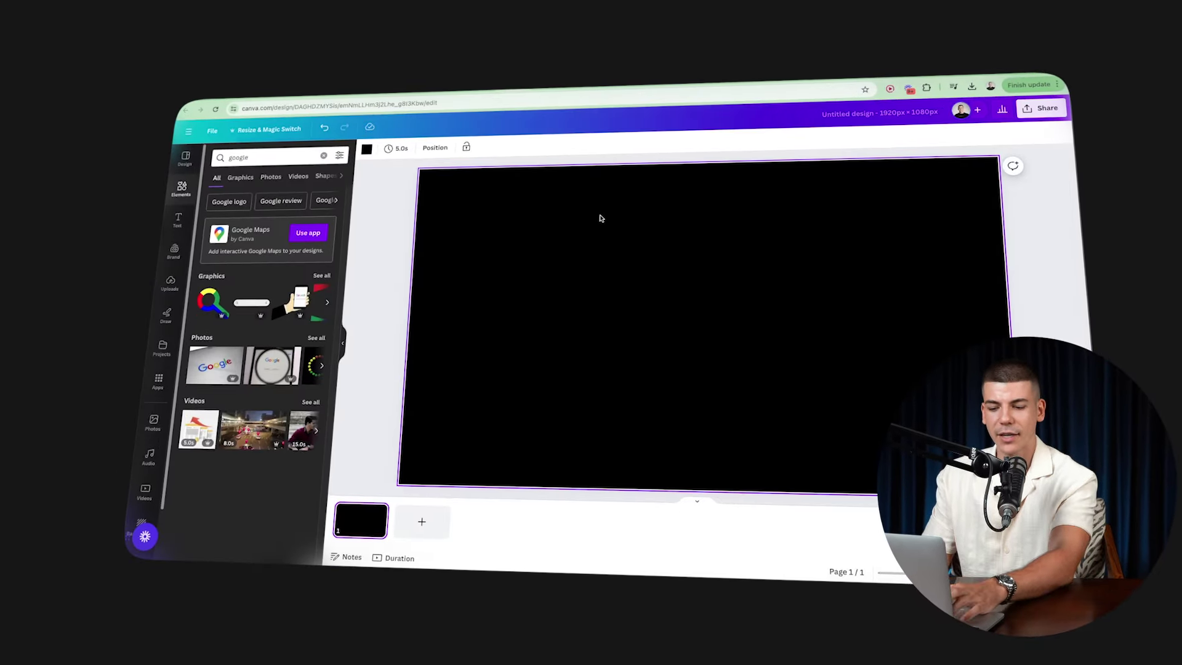
# Paste the portrait onto the black canvas, set the heading font to Articulat, and place it right of the portrait
pyautogui.hotkey('ctrl', 'v')
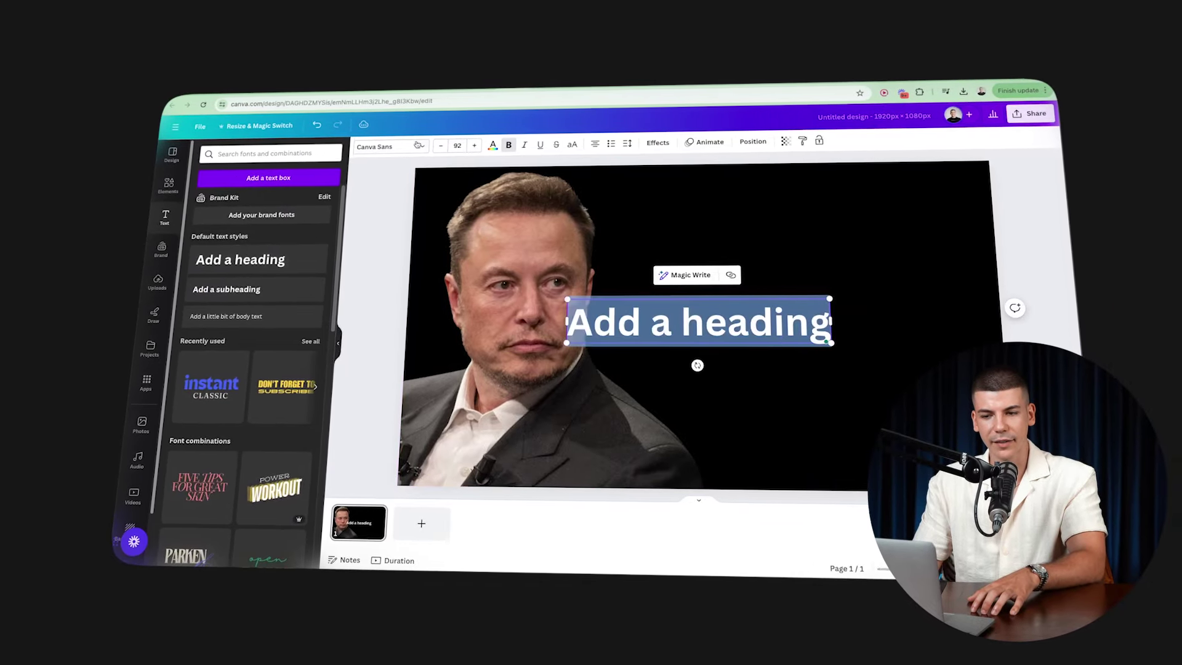
pyautogui.click(405, 145)
pyautogui.click(246, 278)
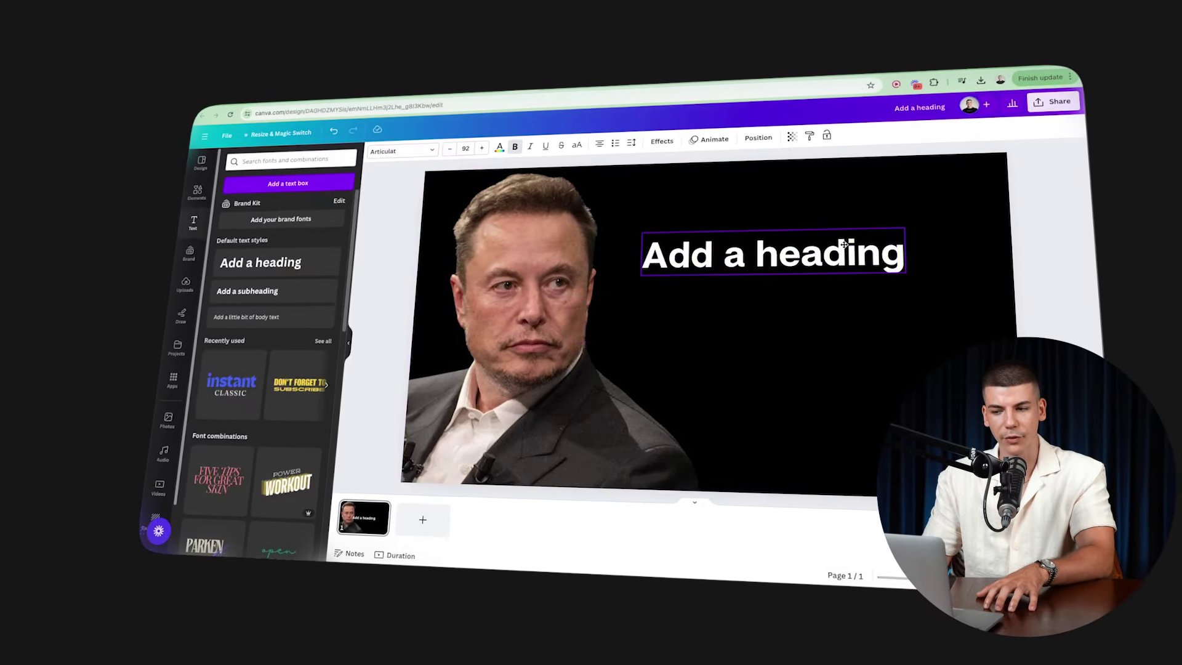
pyautogui.moveTo(844, 245); pyautogui.dragTo(871, 291)
pyautogui.doubleClick(874, 291)
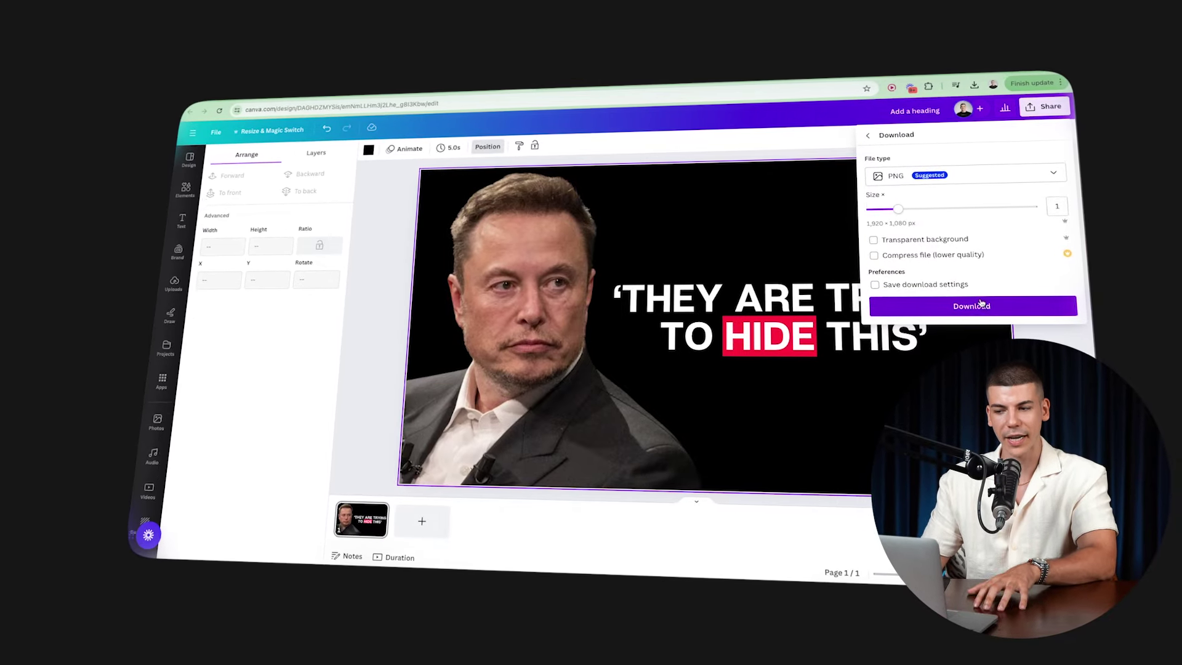
# Download the thumbnail as a PNG at size 1 (1920×1080)
pyautogui.click(982, 305)
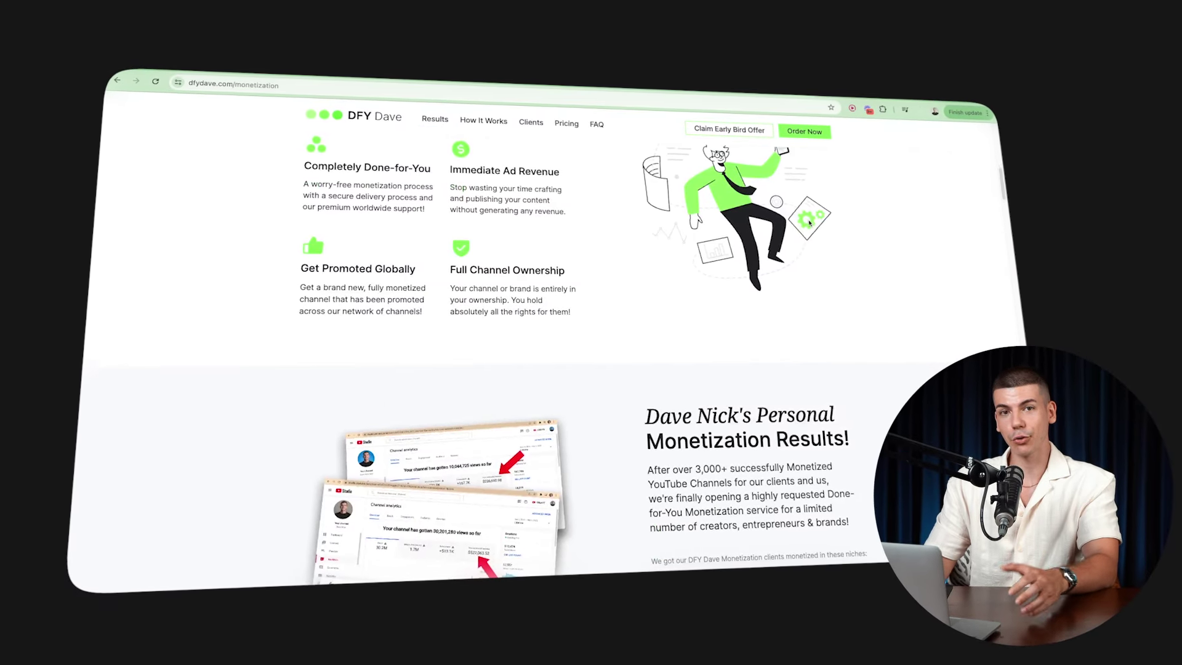
pyautogui.scroll(5, 810, 223)
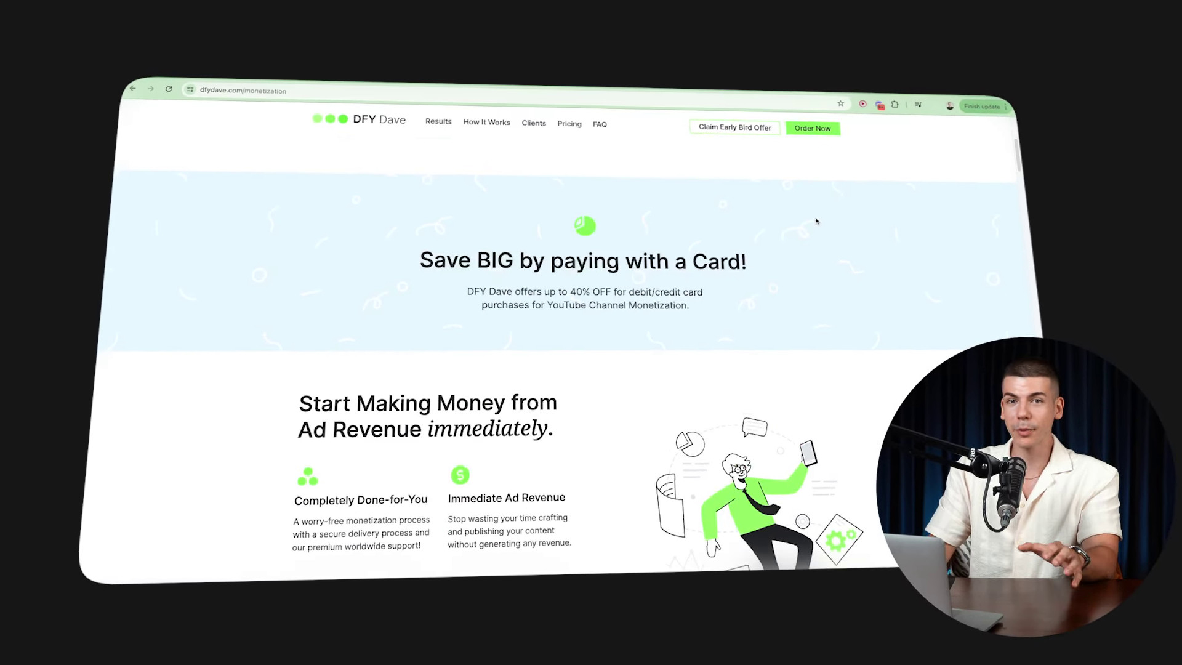
pyautogui.scroll(1, 817, 221)
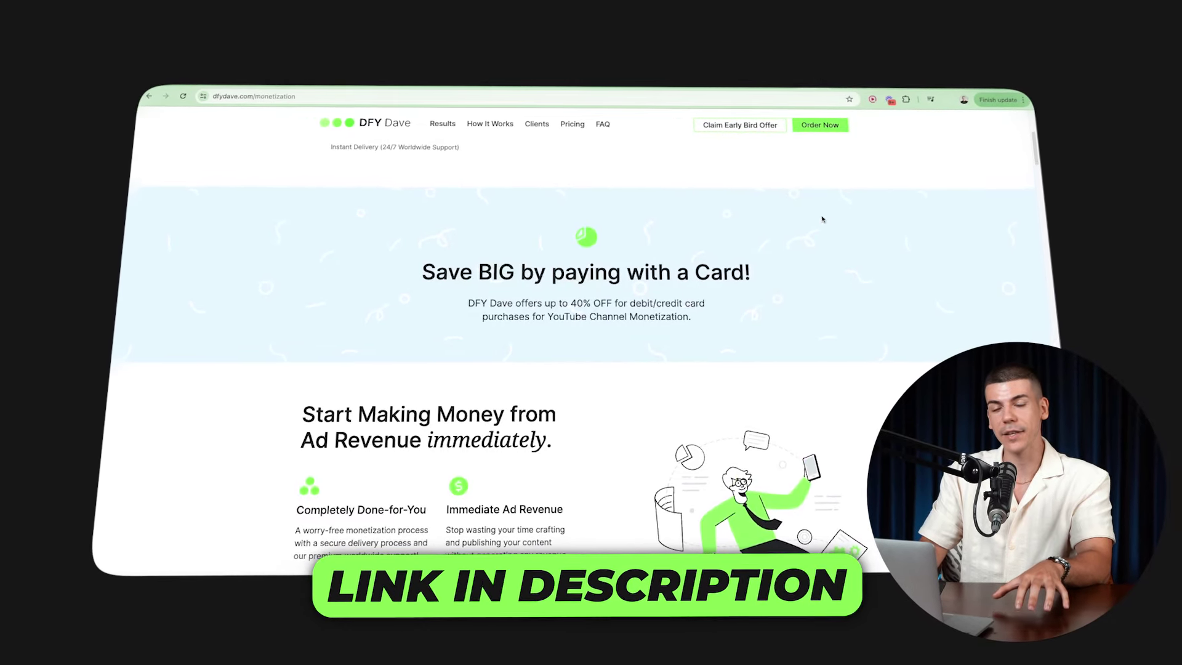
pyautogui.scroll(3, 823, 219)
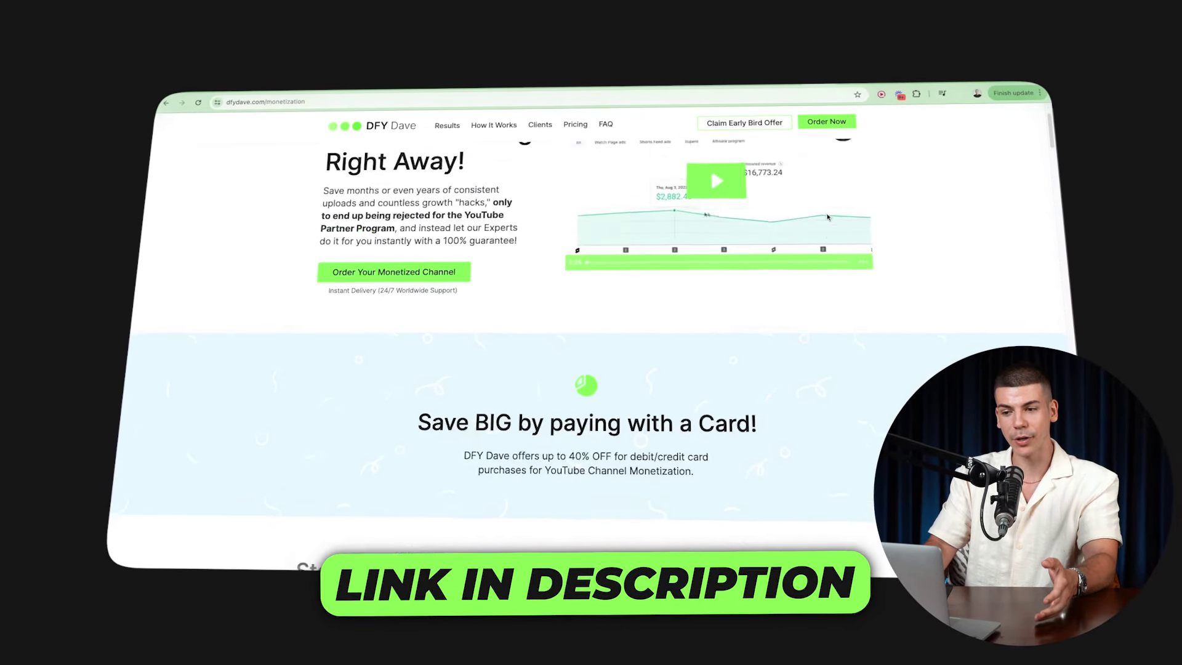
pyautogui.scroll(3, 828, 217)
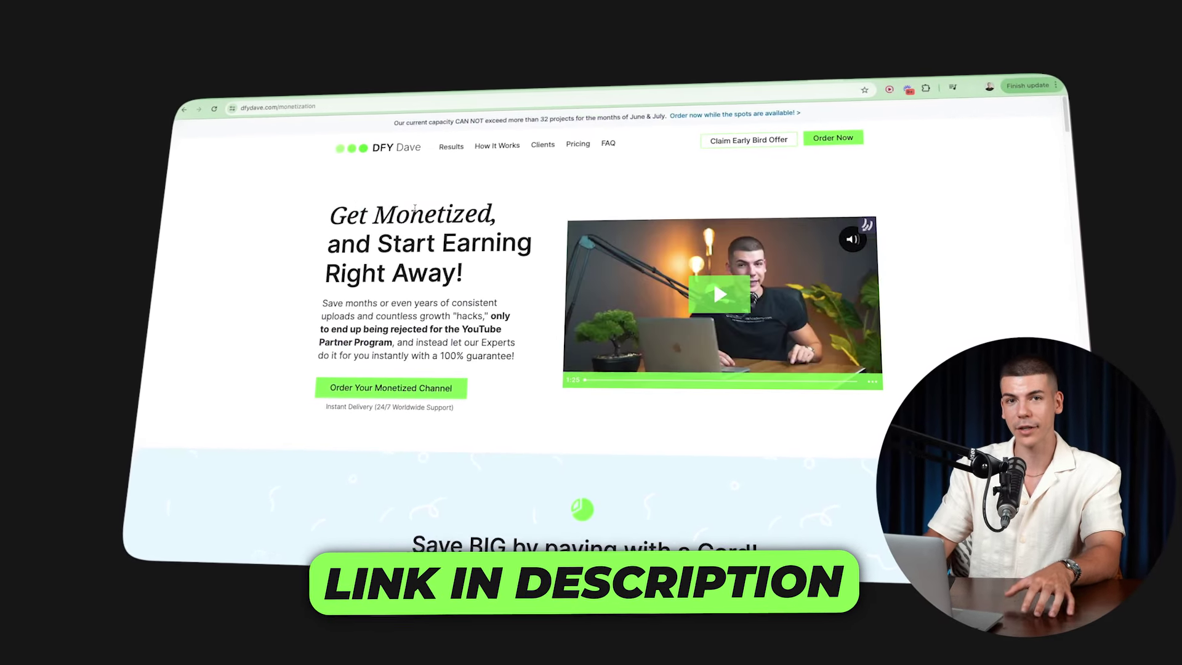